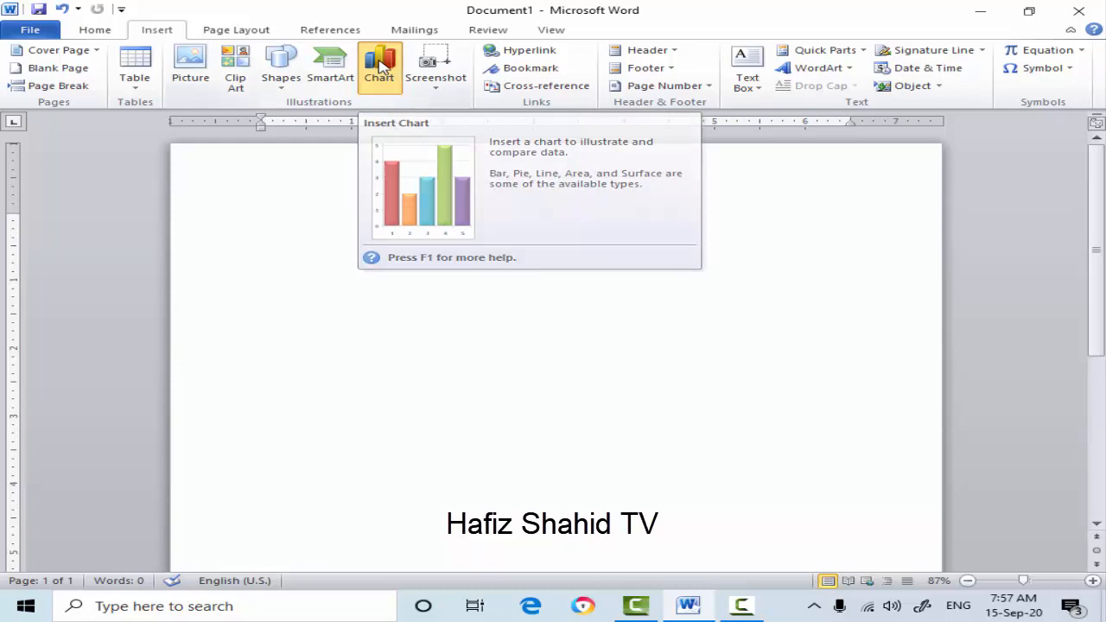
- Browse the Line, Pie, Bar and Area chart types, and insert a clustered column chart into the blank document
click(382, 69)
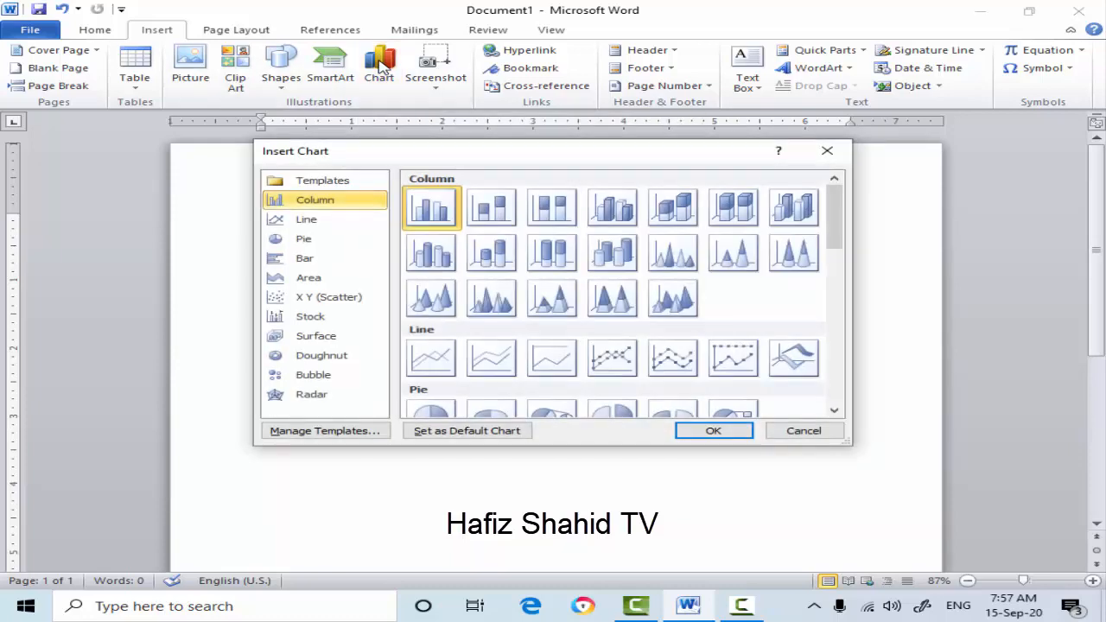
click(308, 225)
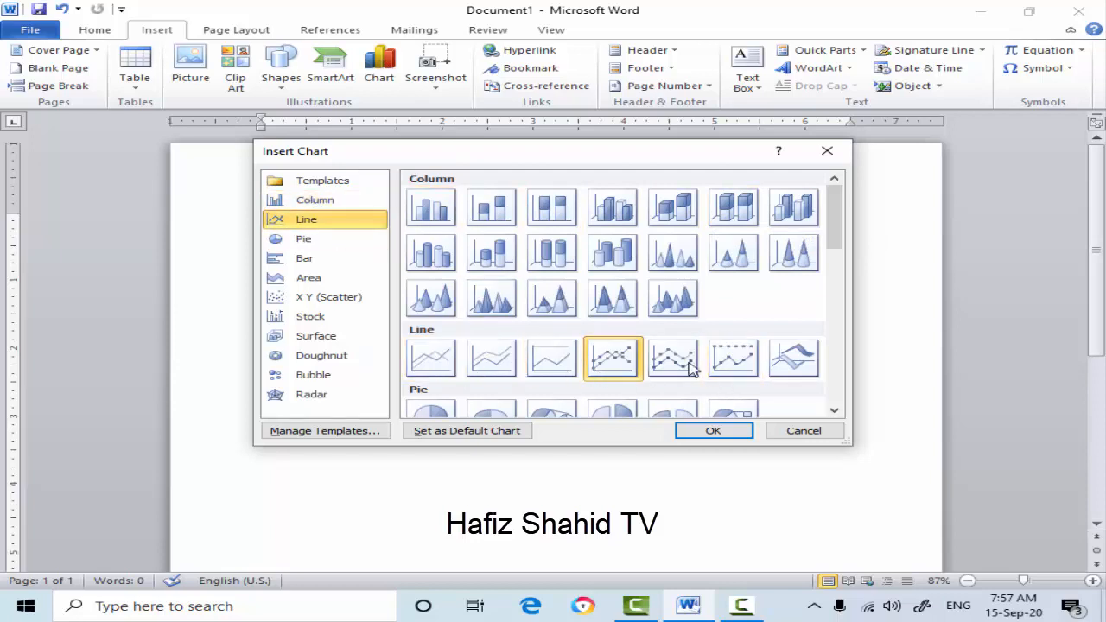
click(308, 239)
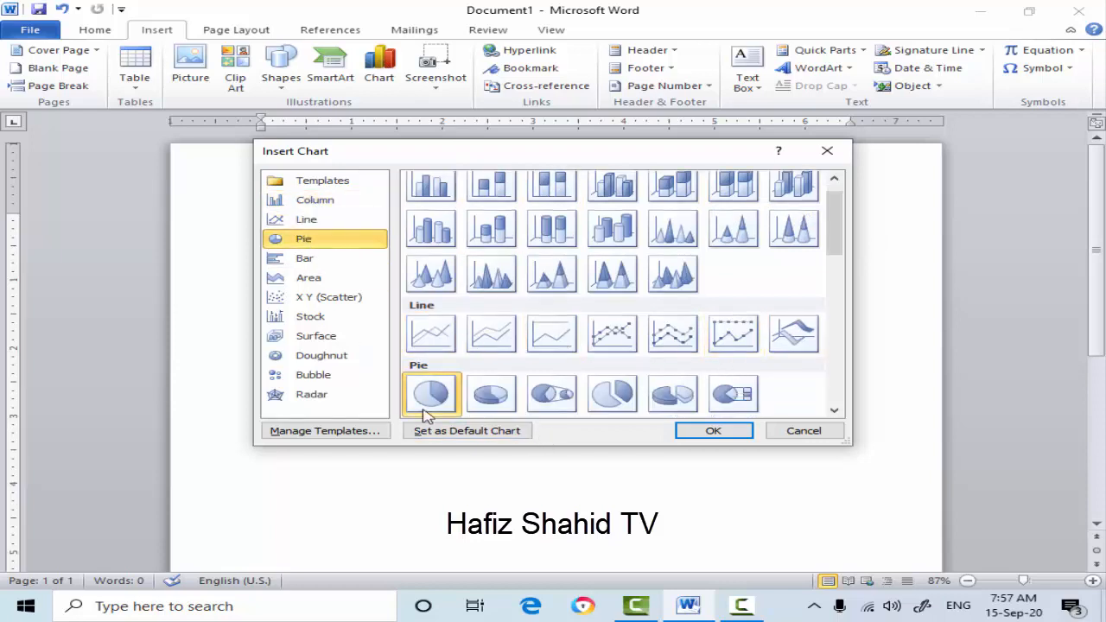
click(331, 260)
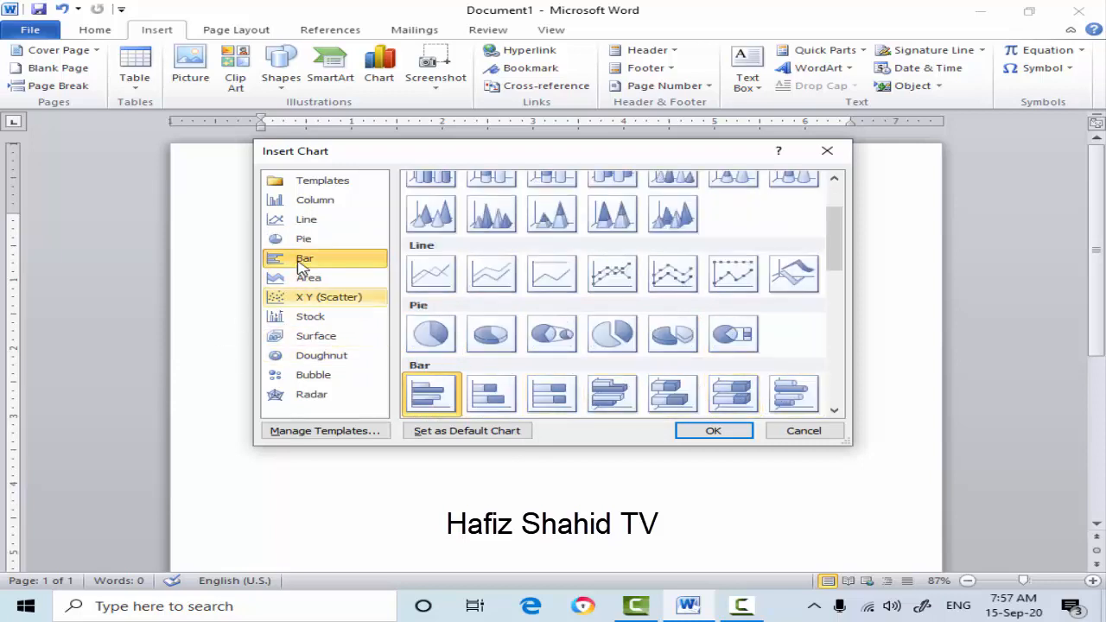
click(308, 277)
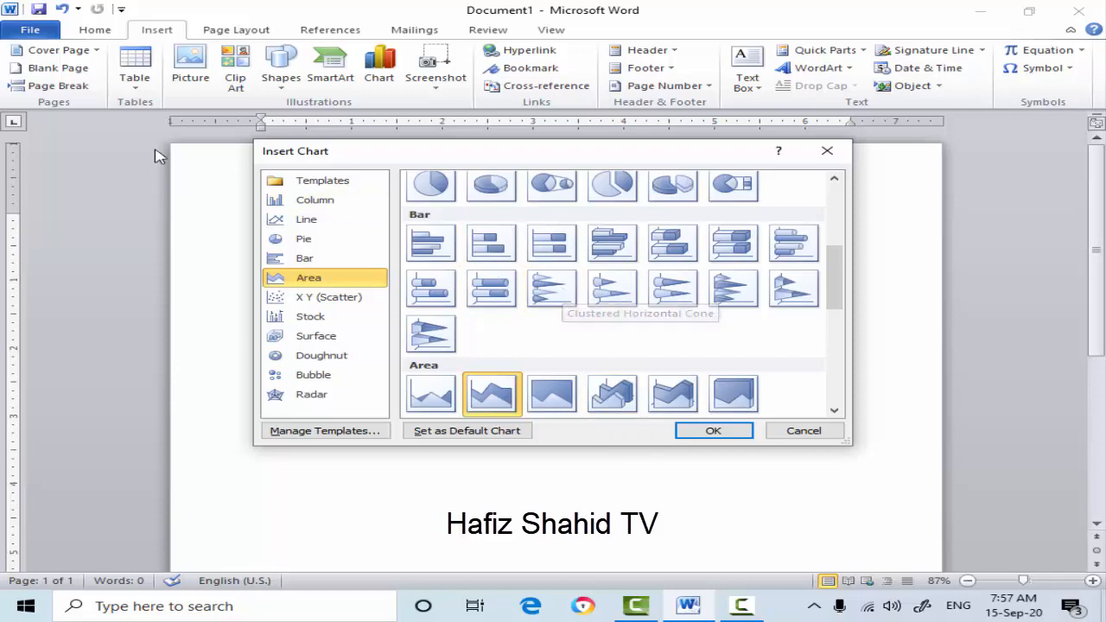
click(334, 200)
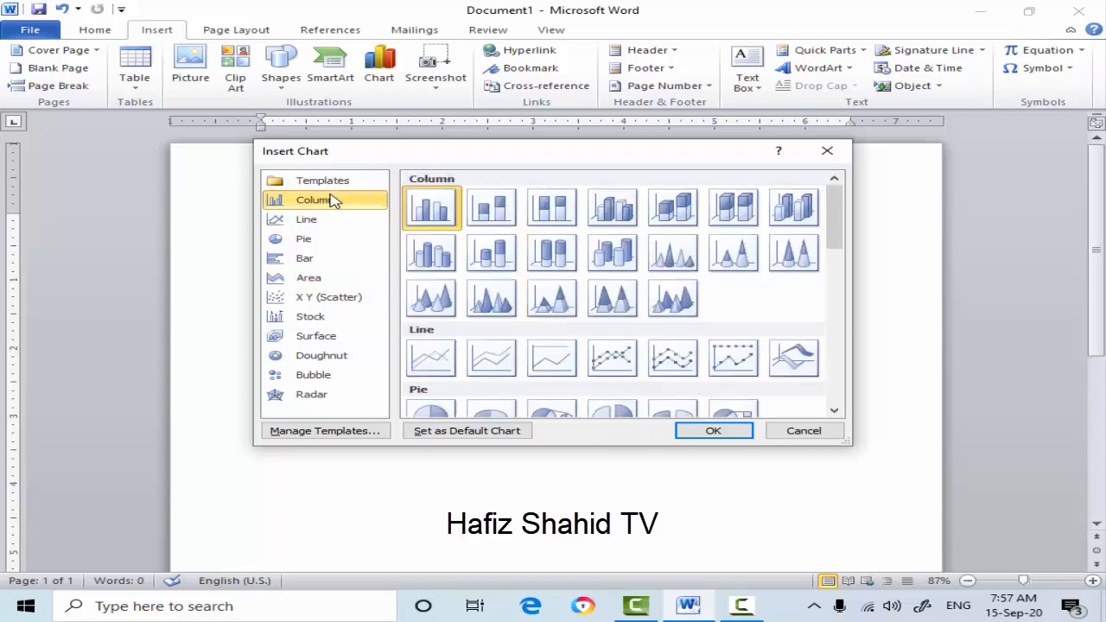
click(718, 430)
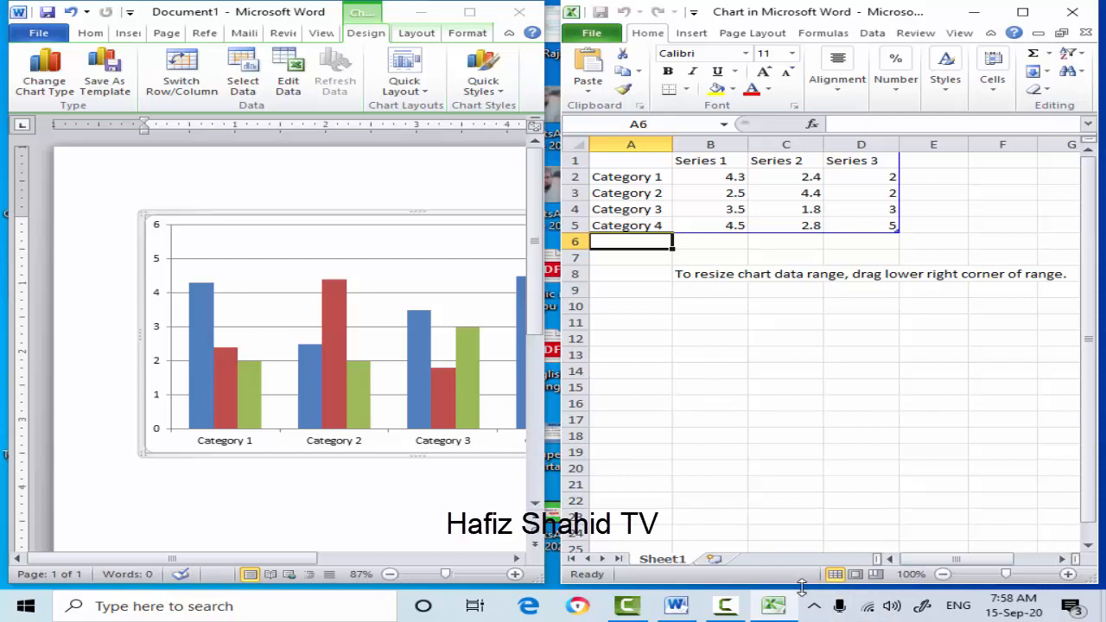
- Shrink the chart's Excel data window, maximize the Word document and bring the data window in front of it
drag(805, 585, 752, 300)
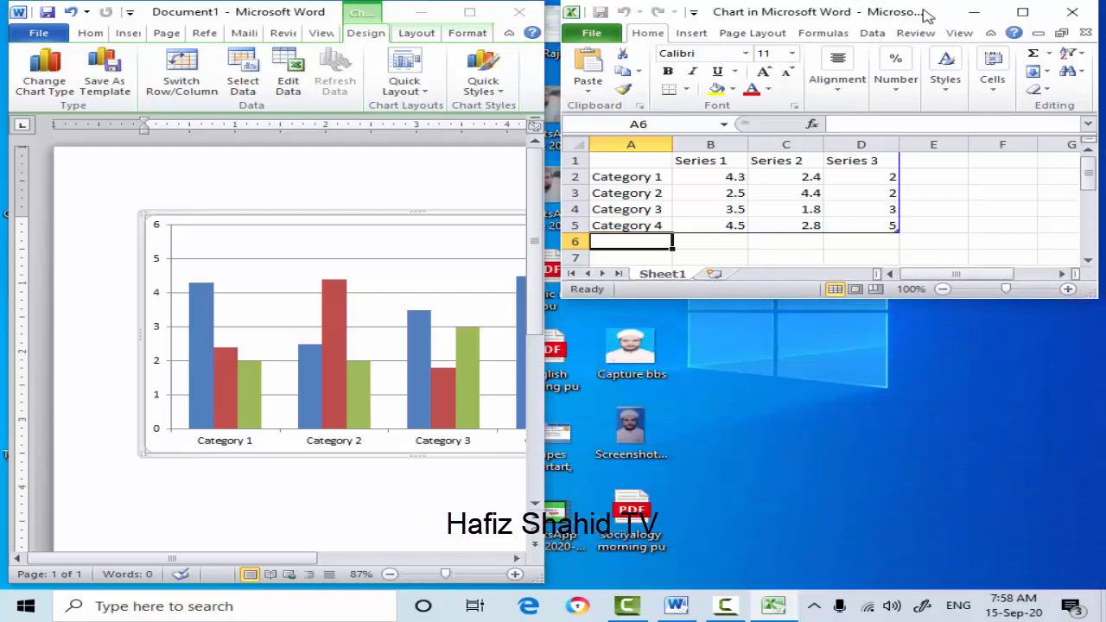
drag(926, 14, 829, 52)
click(469, 11)
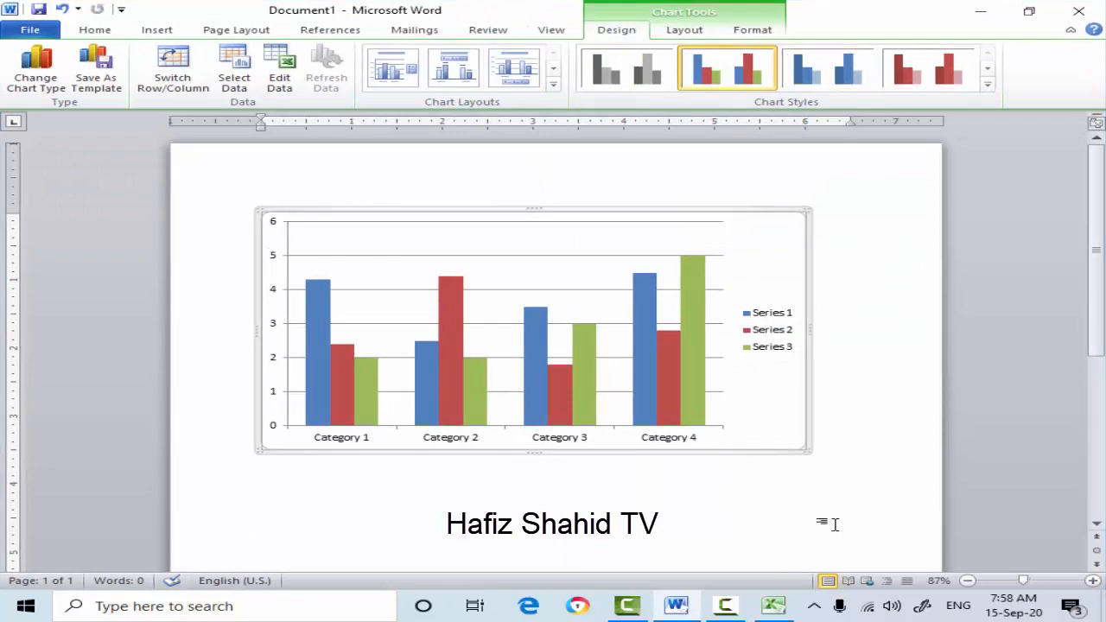
click(773, 606)
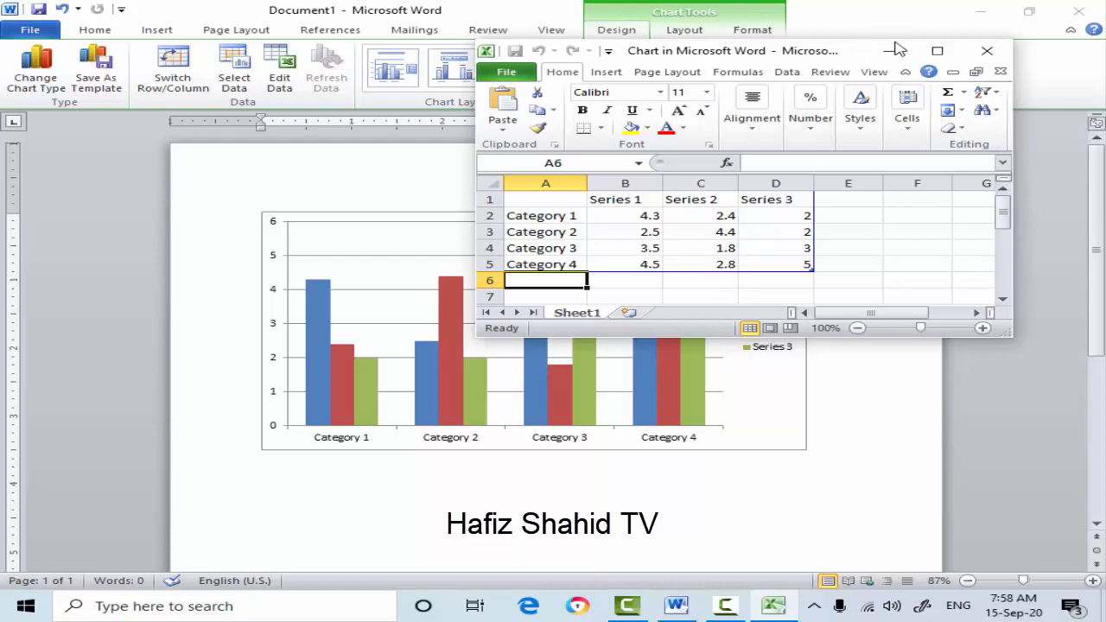
drag(834, 57, 863, 0)
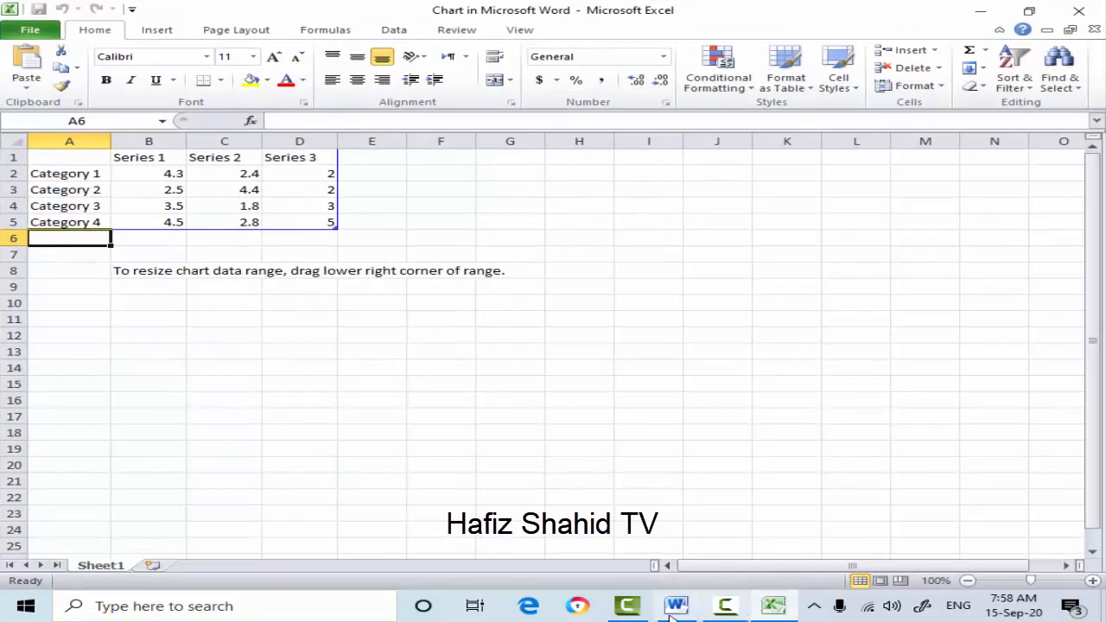
click(766, 603)
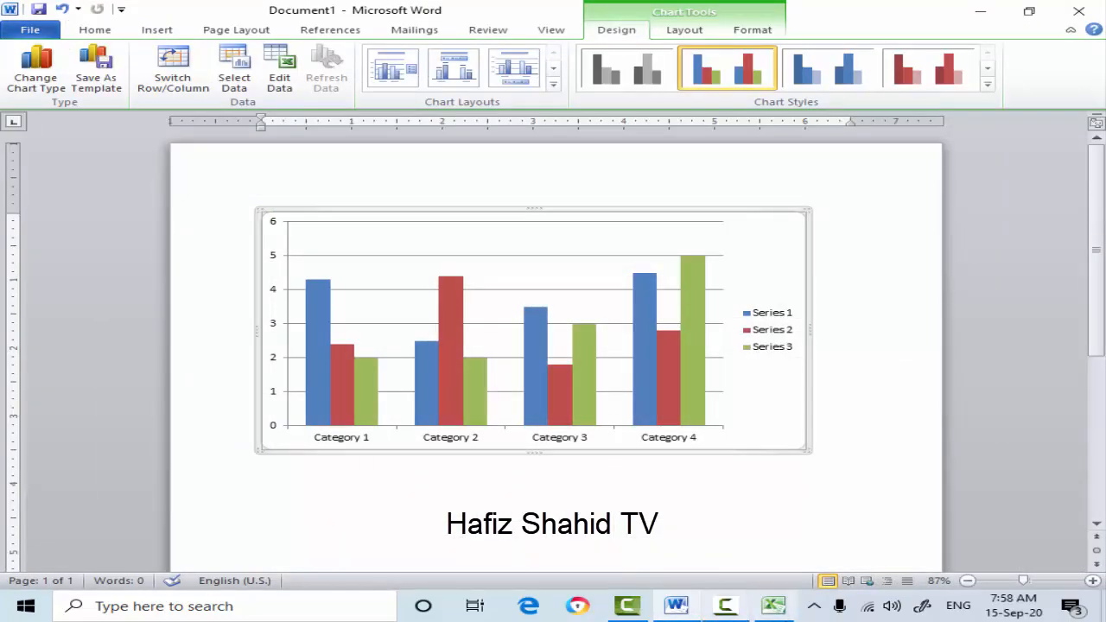
click(771, 605)
click(1029, 11)
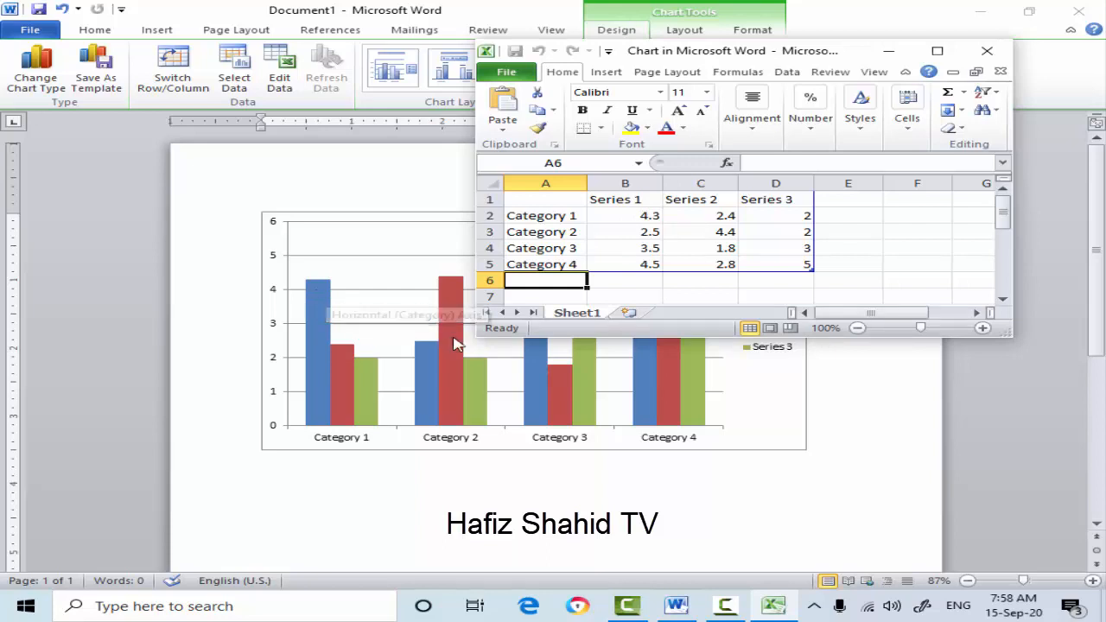
- Replace the Category 1 label in cell A2 of the chart data with a person's first name
click(550, 219)
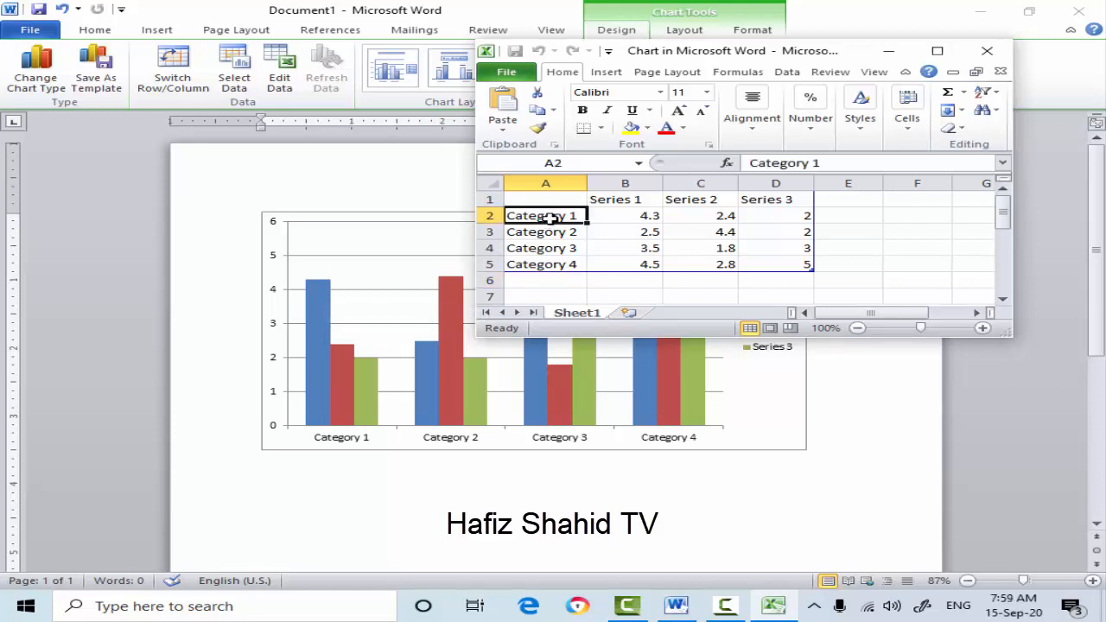
key(BackSpace)
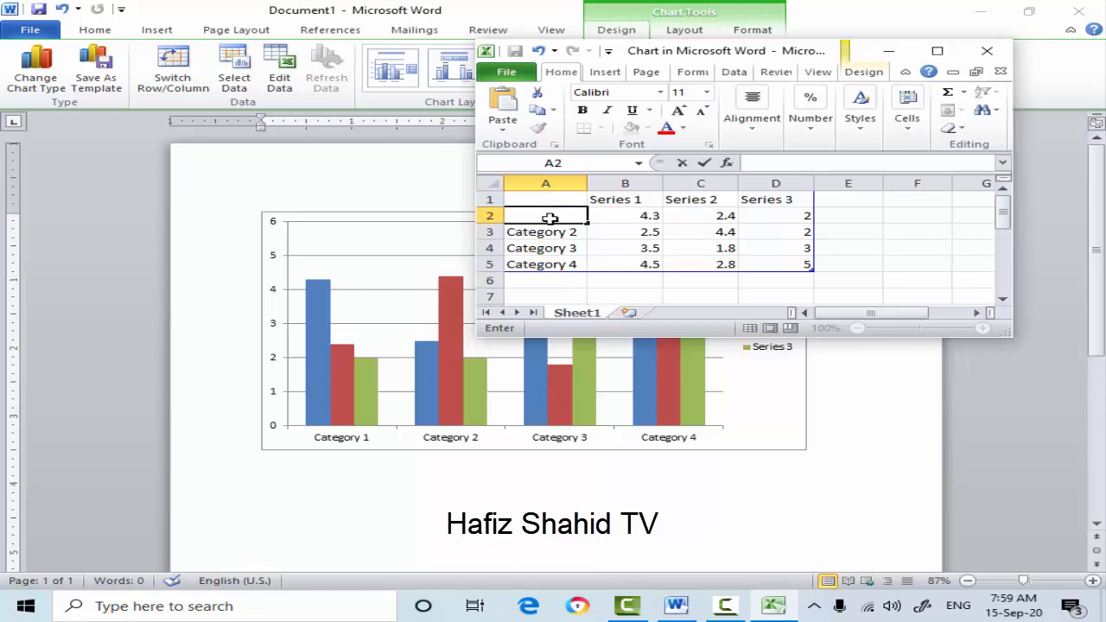
text(kamran)
- Enter 66 as the Series 2 value in cell C2 and return to the Word document
click(699, 214)
key(BackSpace)
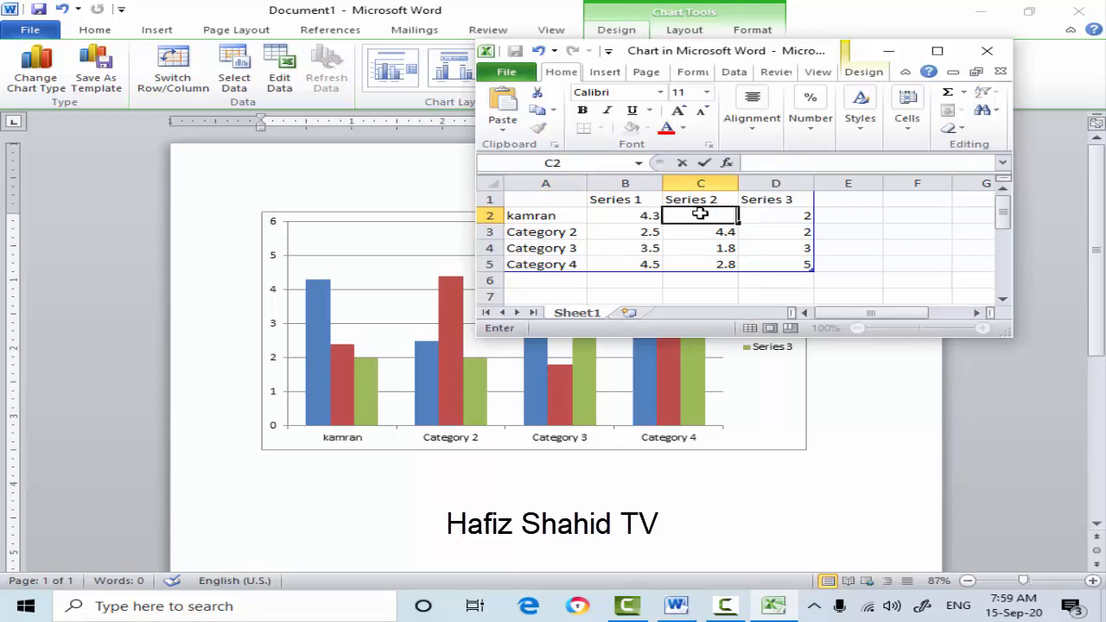
text(66)
click(884, 381)
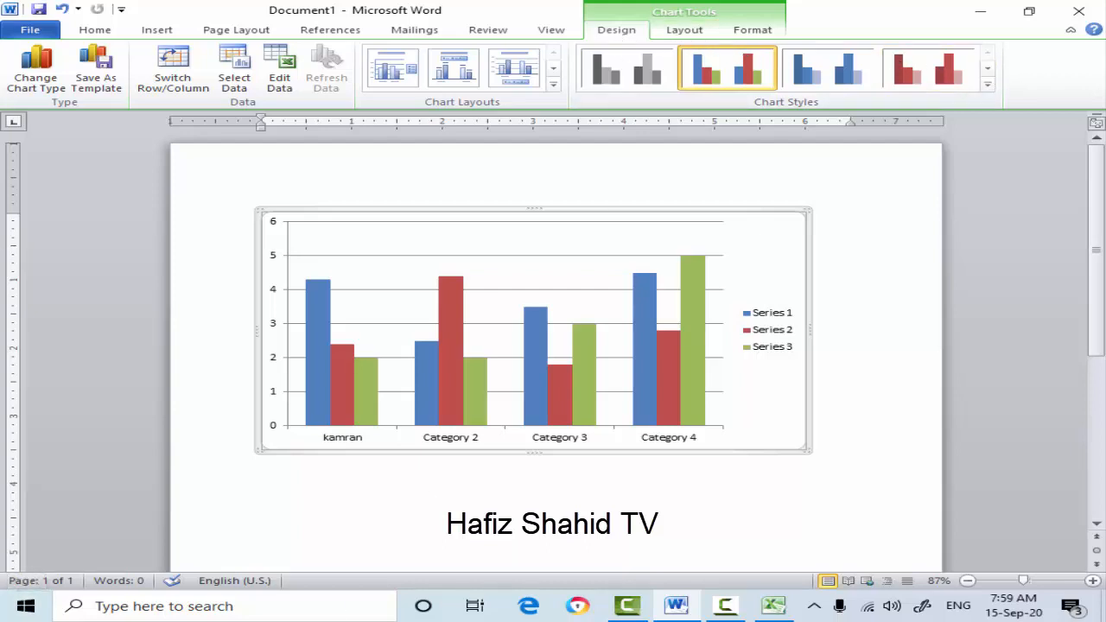
- Review the available chart types and the chart's data sheet without changing them, and return to the maximized document
click(38, 77)
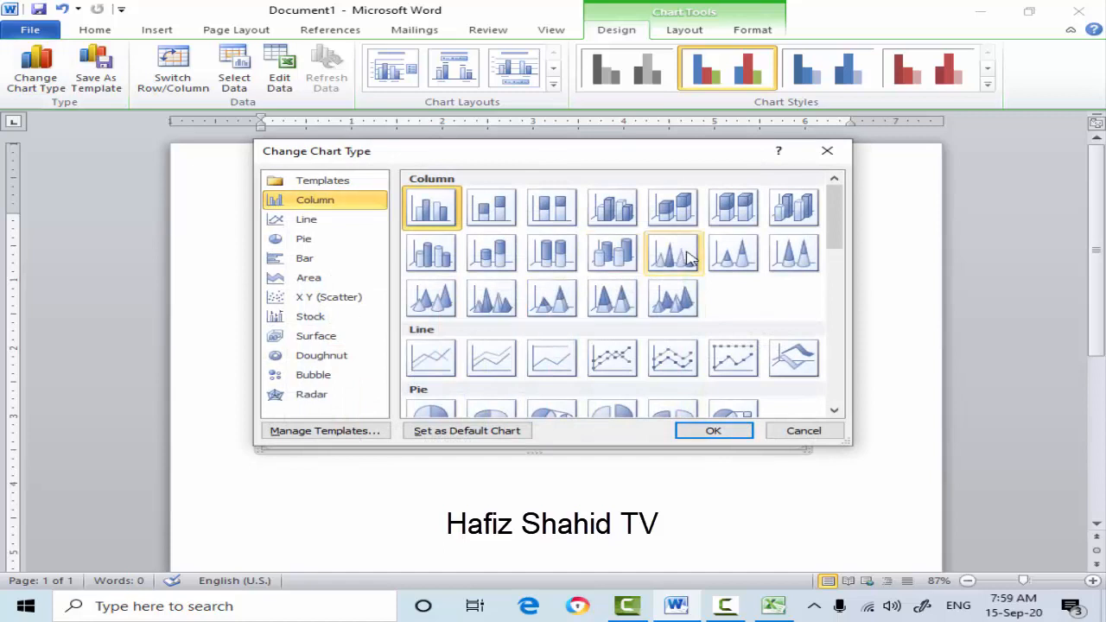
click(802, 431)
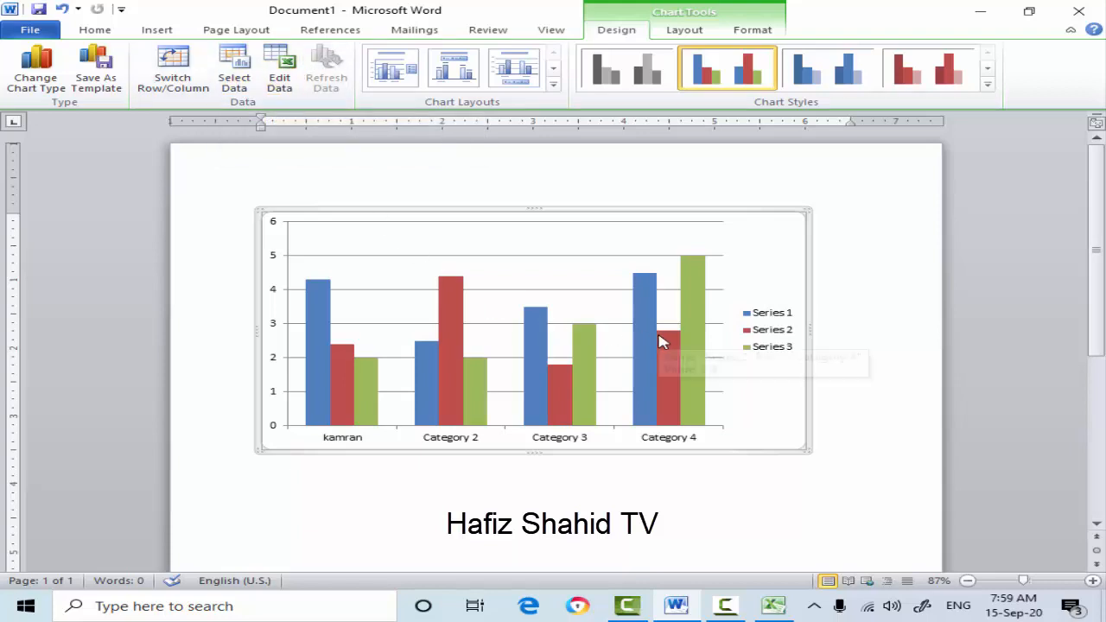
click(279, 69)
text(66)
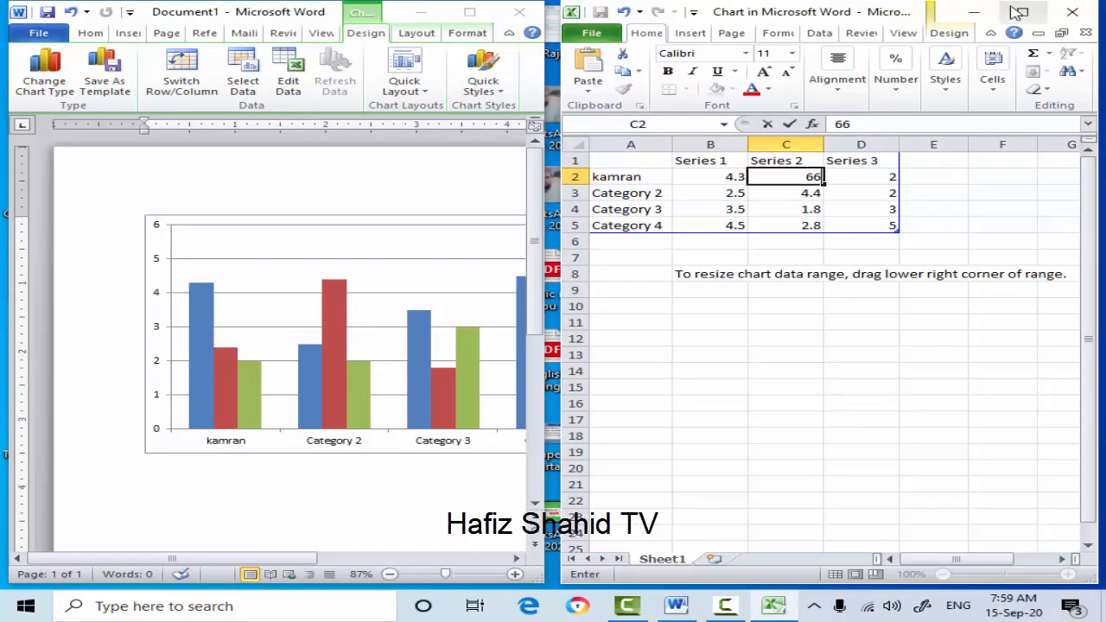
click(973, 12)
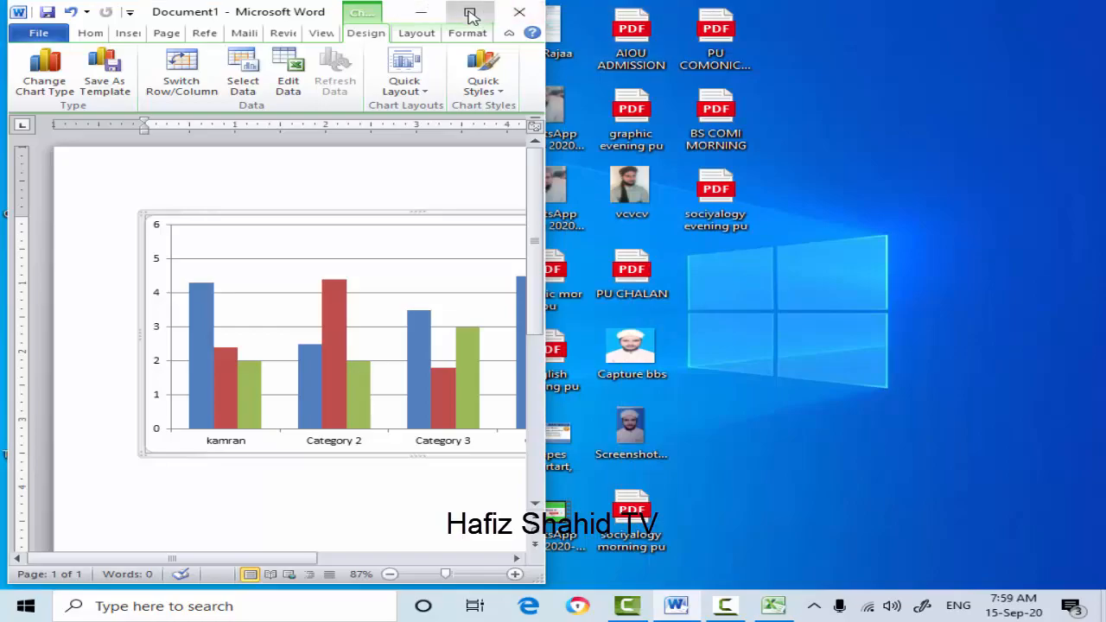
click(469, 11)
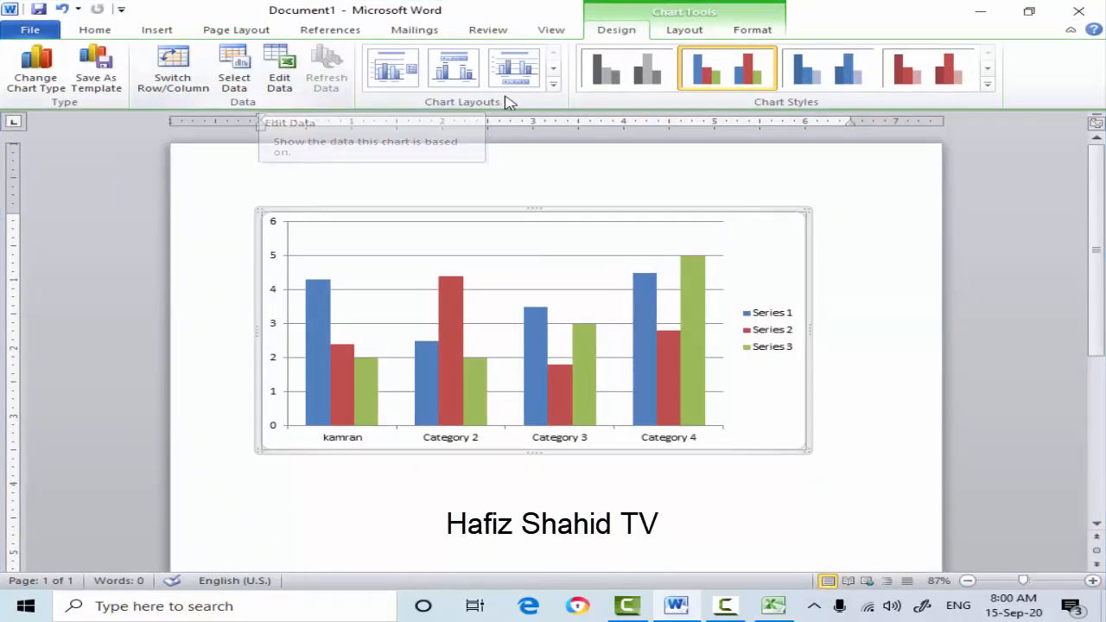
- Apply the gapless-column layout with chart and axis titles, and the blue chart style on a black background
click(553, 86)
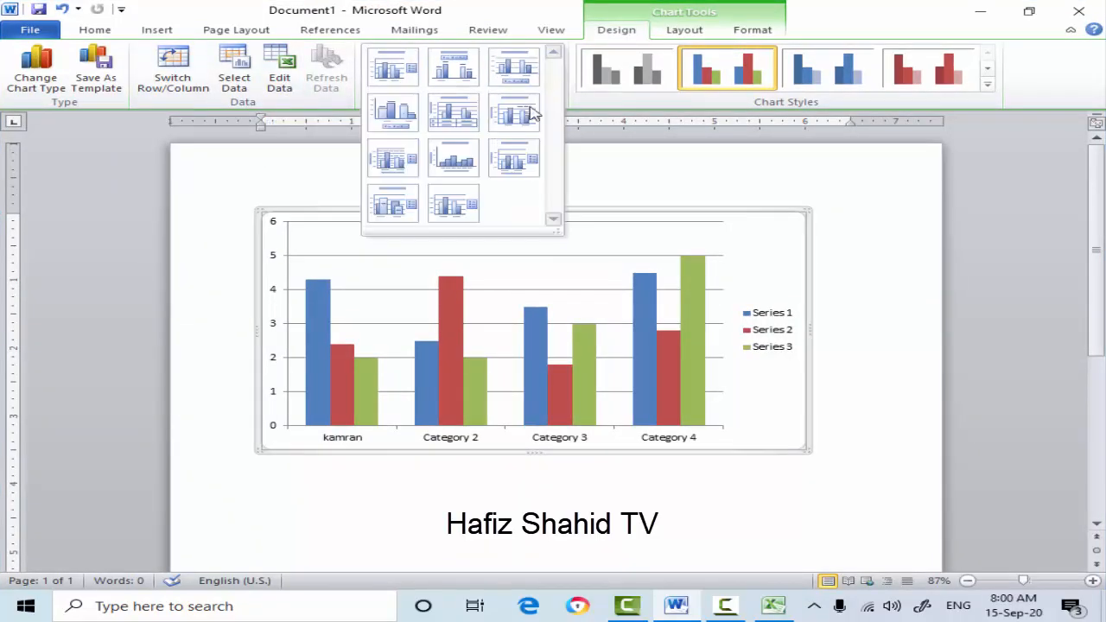
click(456, 156)
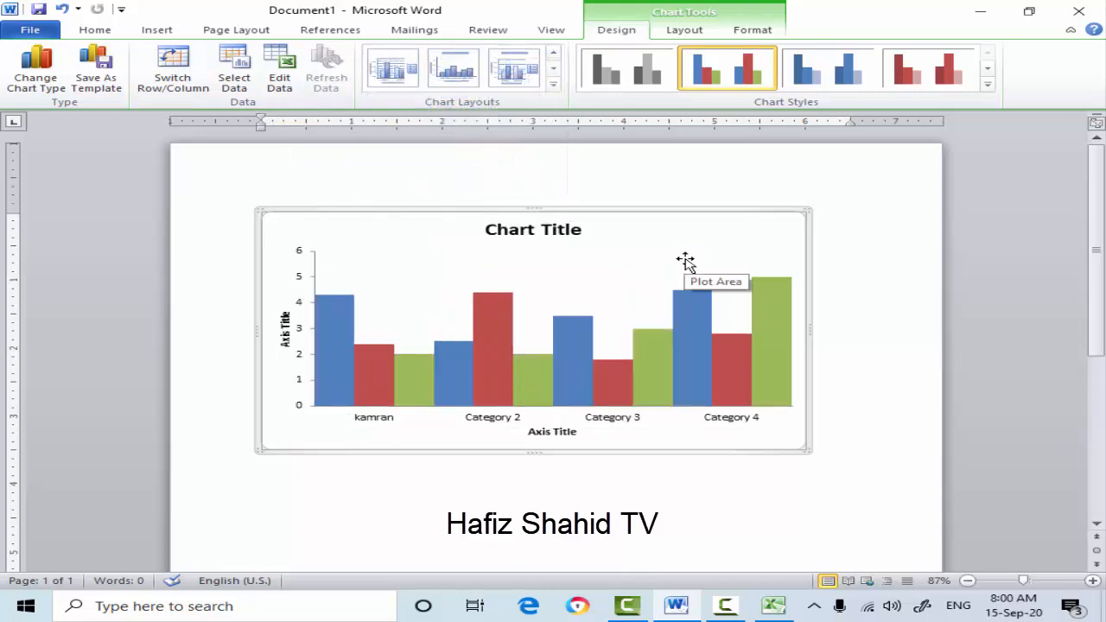
click(532, 232)
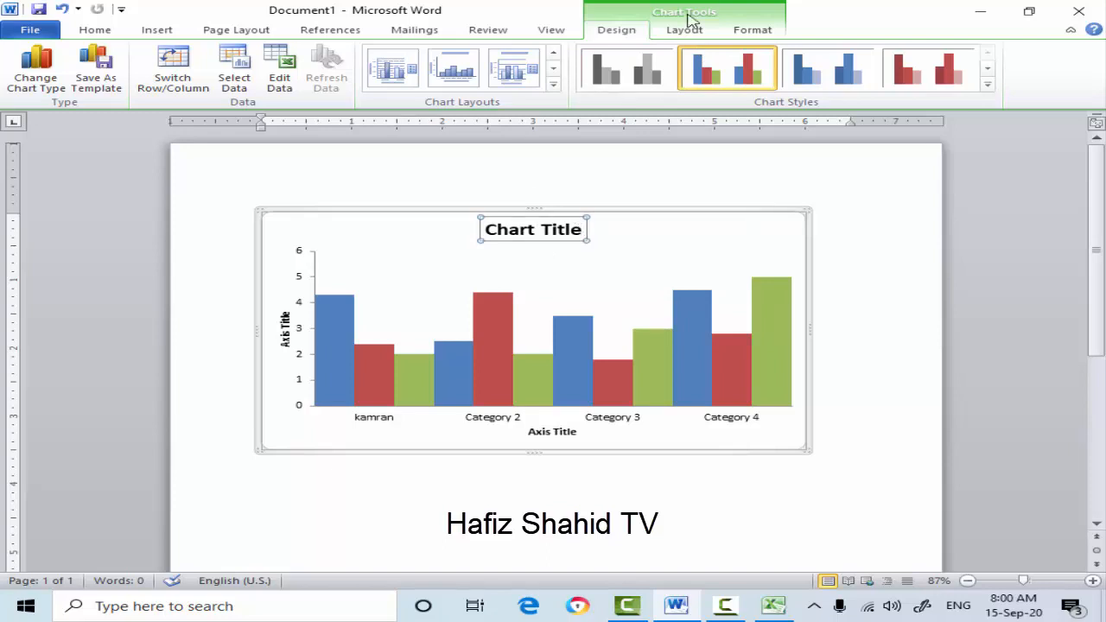
click(987, 86)
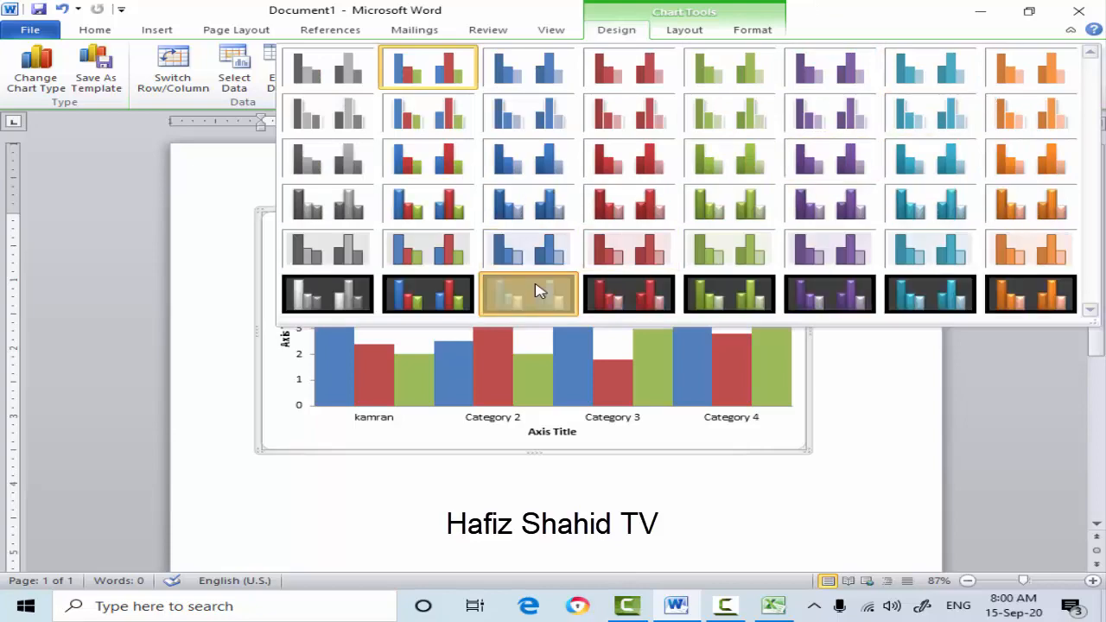
click(535, 291)
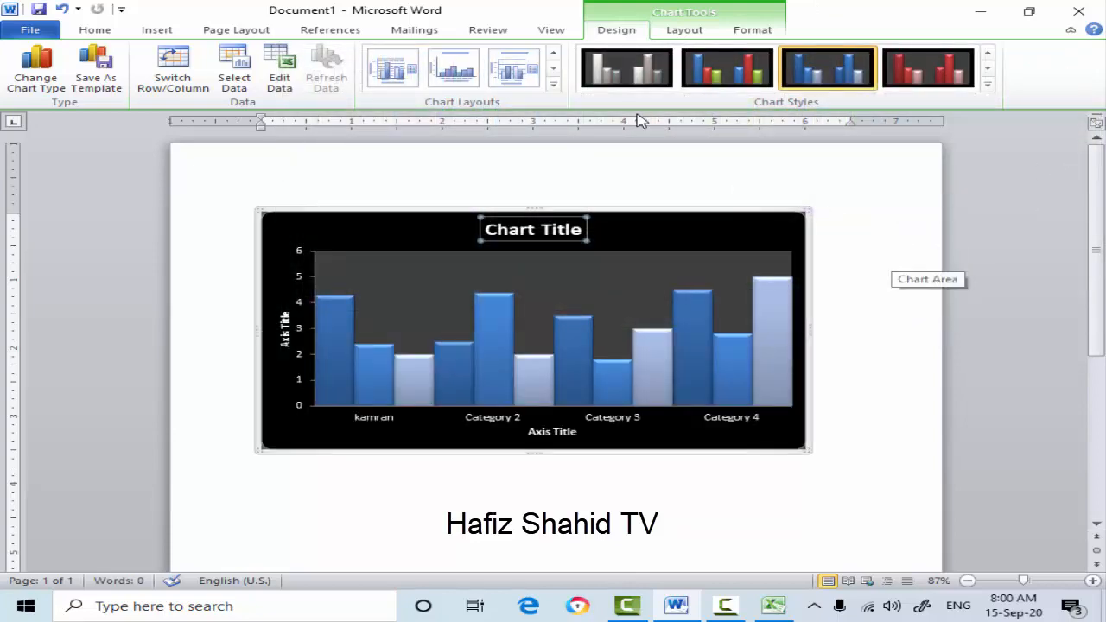
- Apply the flat green colored-fill shape style to the Series 1 columns
click(695, 33)
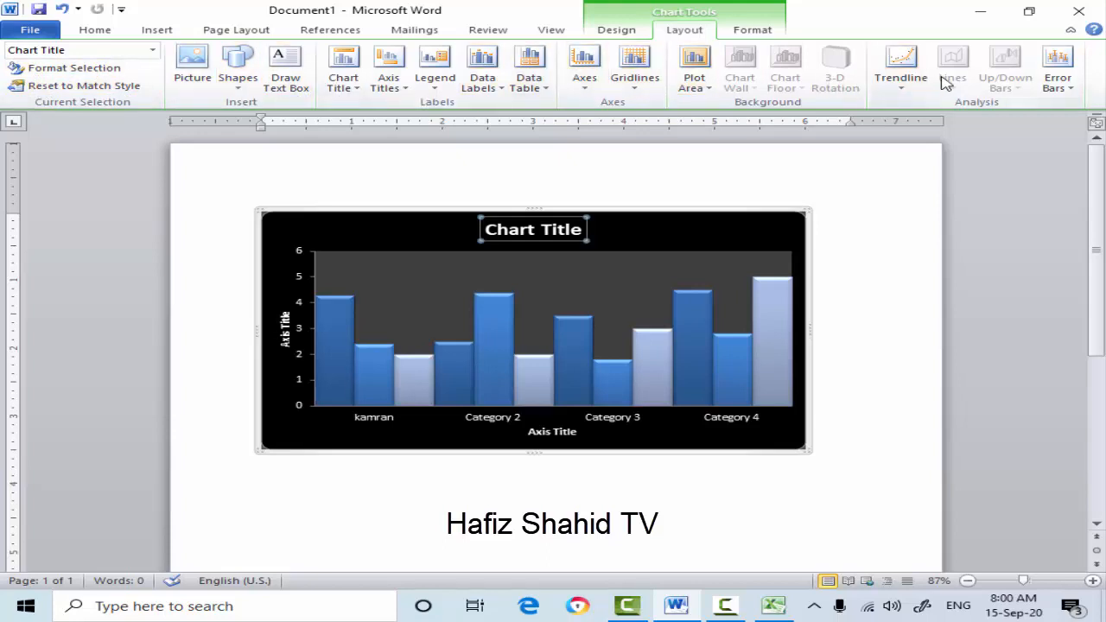
click(755, 34)
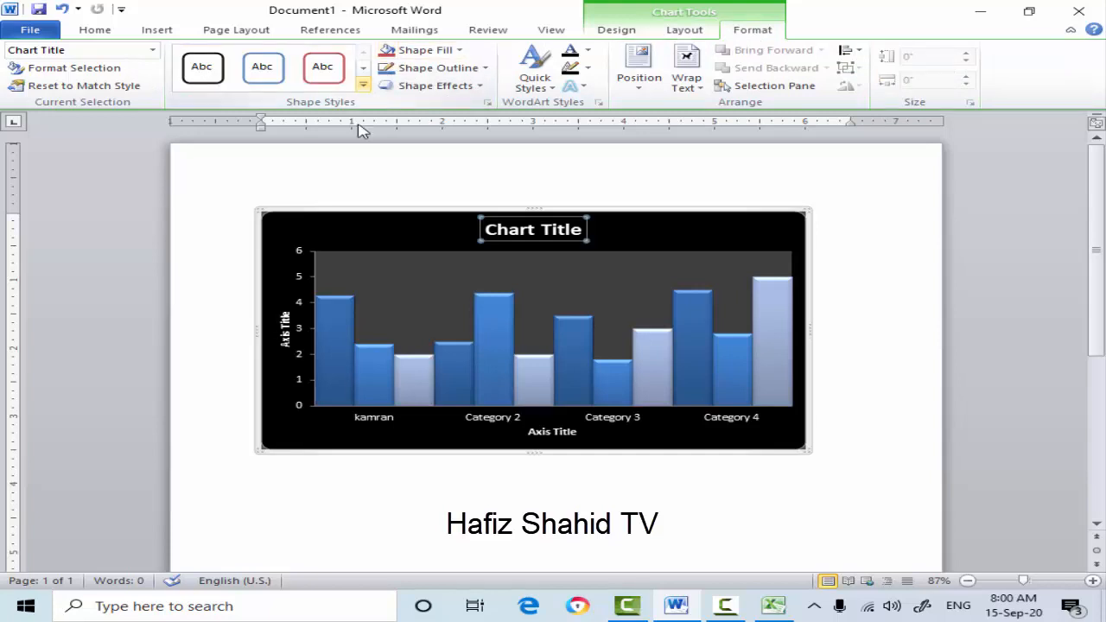
click(335, 324)
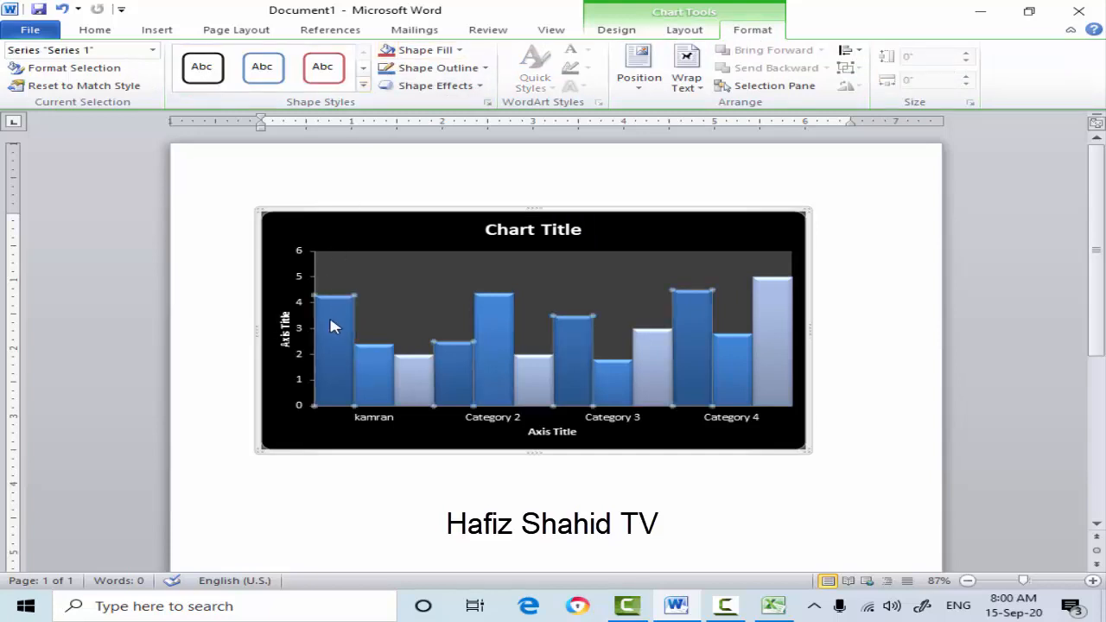
click(364, 84)
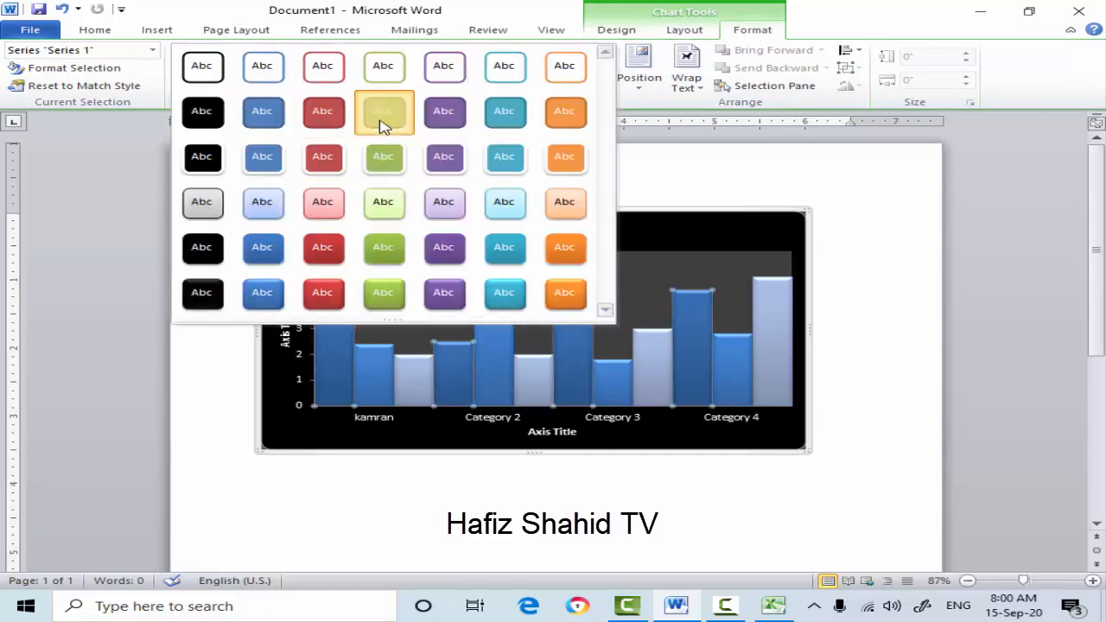
click(383, 126)
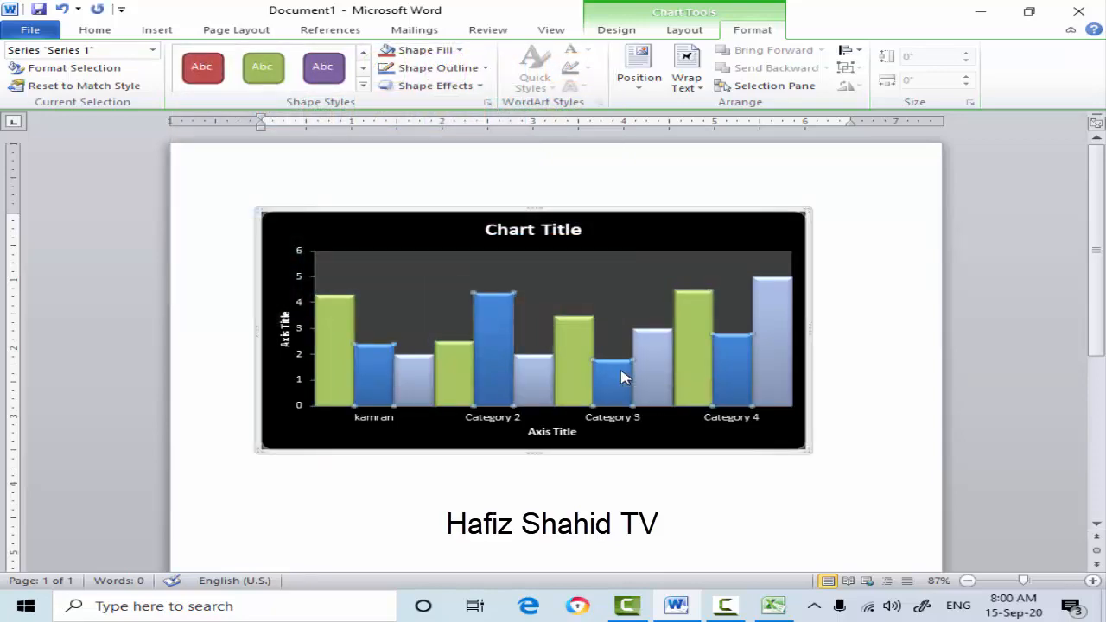
- Apply the orange-fill shape style with a light outline to the Series 2 columns
click(624, 377)
click(363, 85)
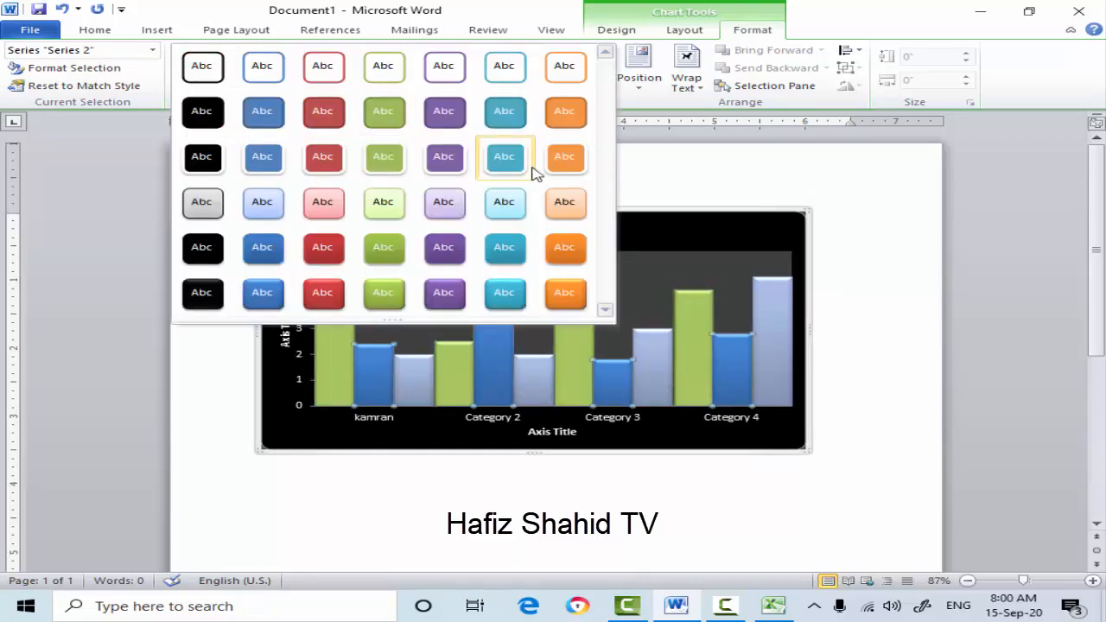
click(563, 158)
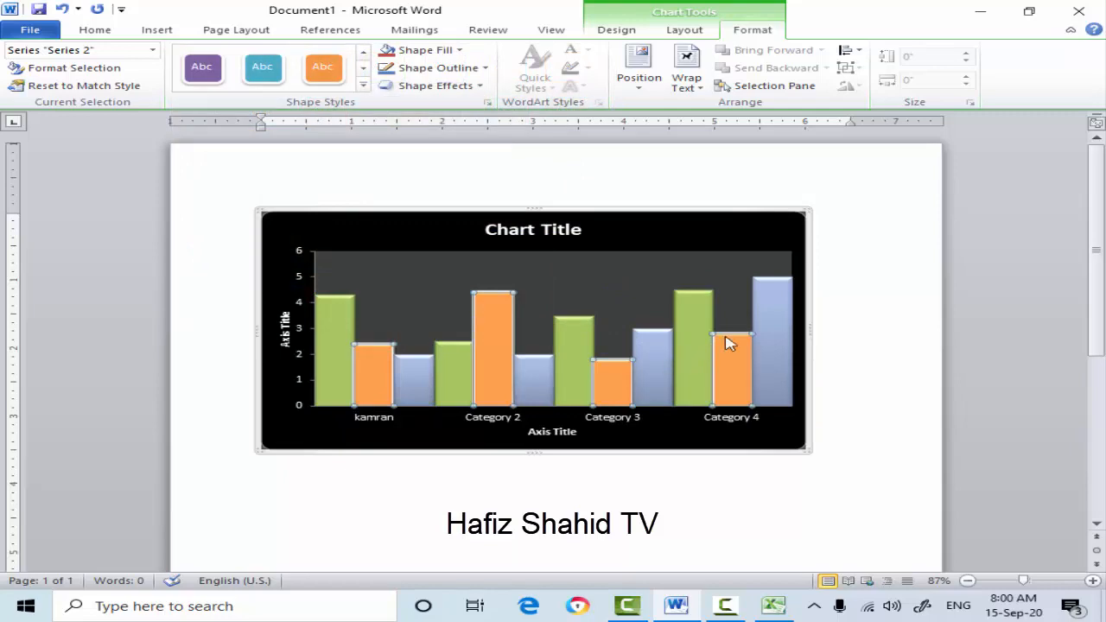
- Apply the glossy aqua-filled shape style to the Series 3 columns
click(777, 316)
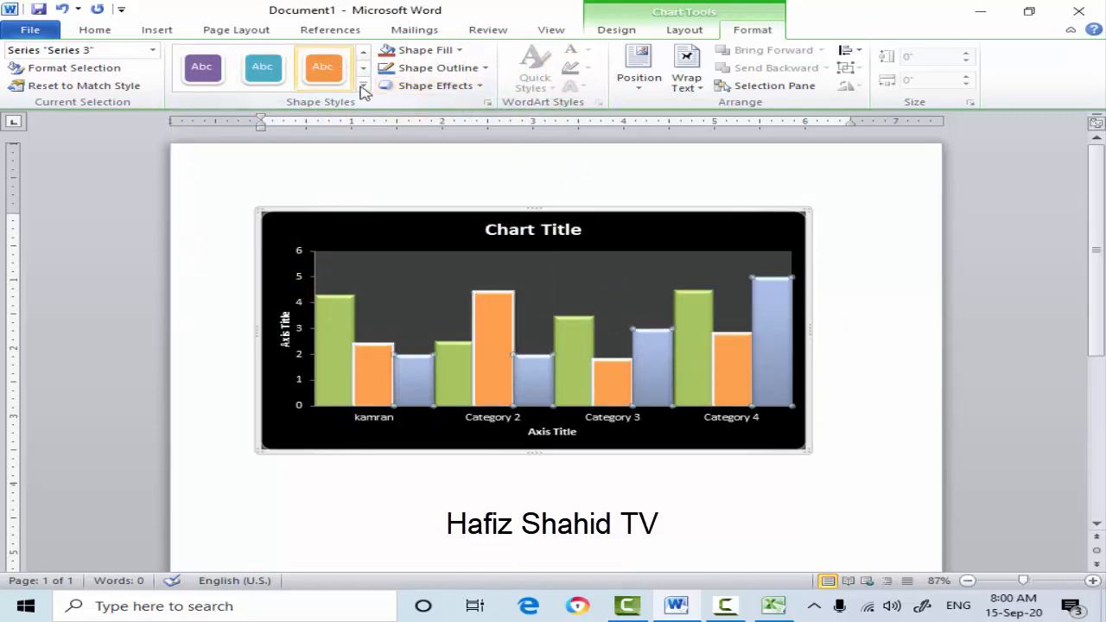
click(506, 247)
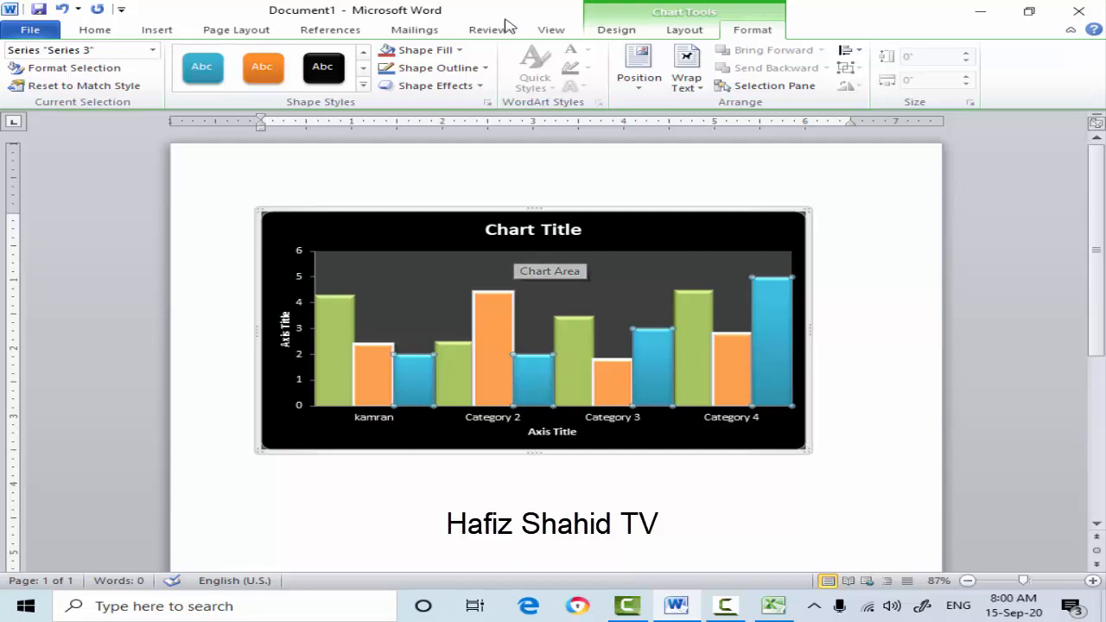
- Fill the Series 1 columns with a dark purple theme color
click(462, 51)
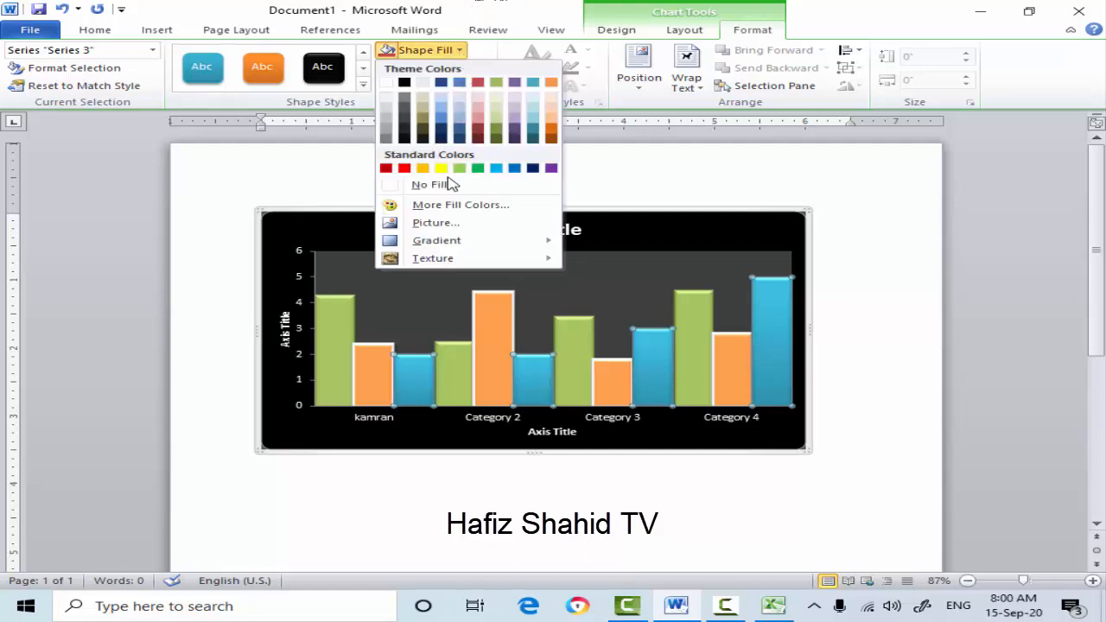
click(337, 321)
click(338, 321)
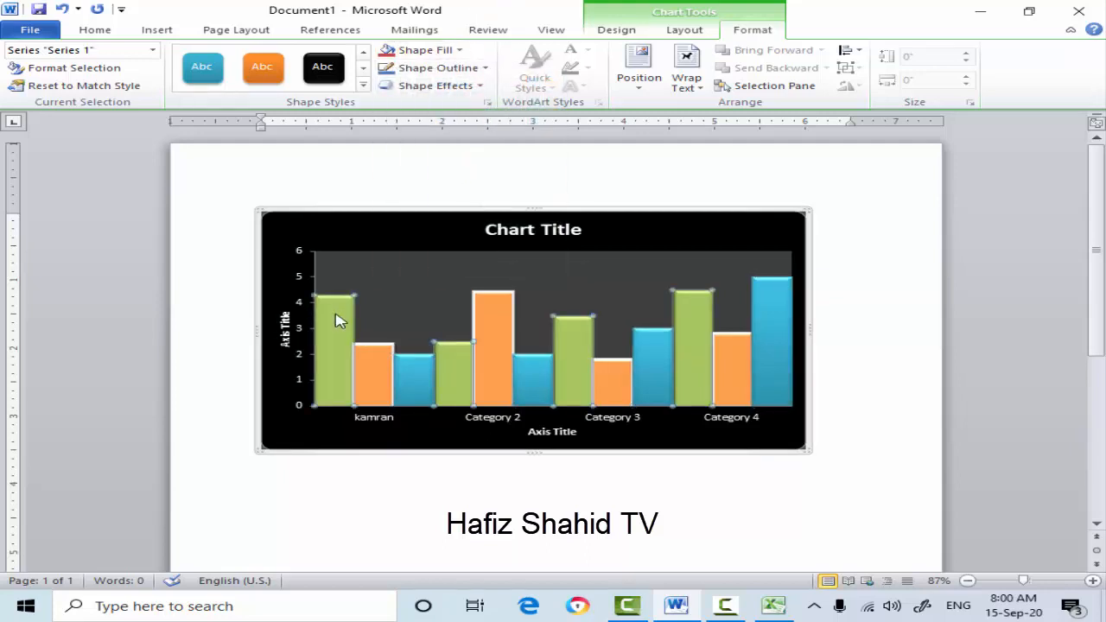
click(463, 51)
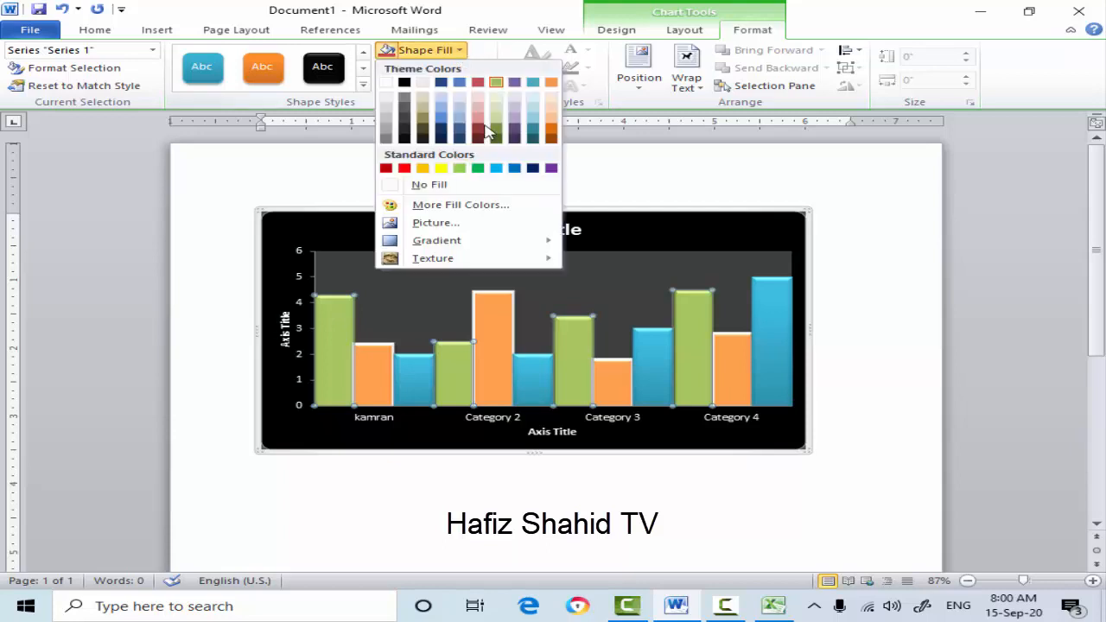
click(515, 134)
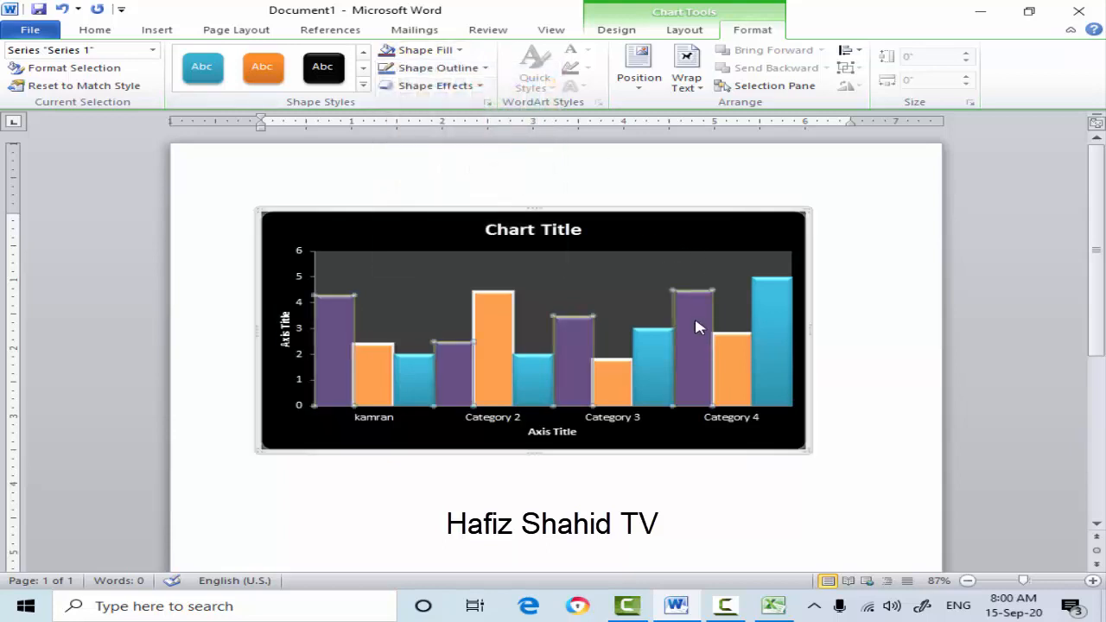
- Give the Series 1 columns a standard green outline with a weight of 6 pt
click(486, 68)
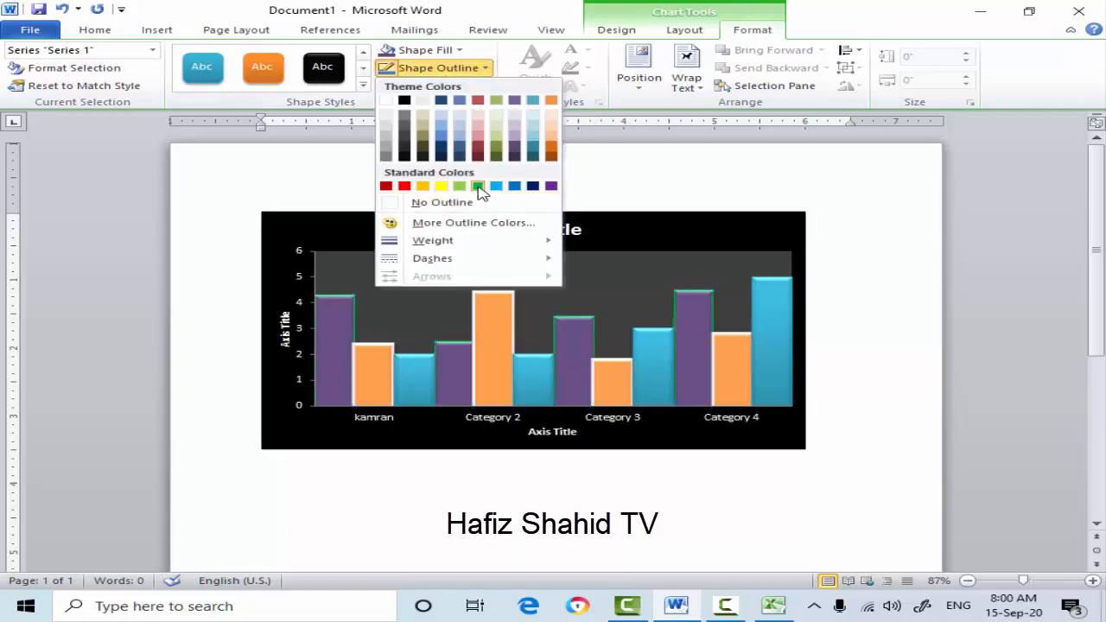
click(479, 185)
click(487, 69)
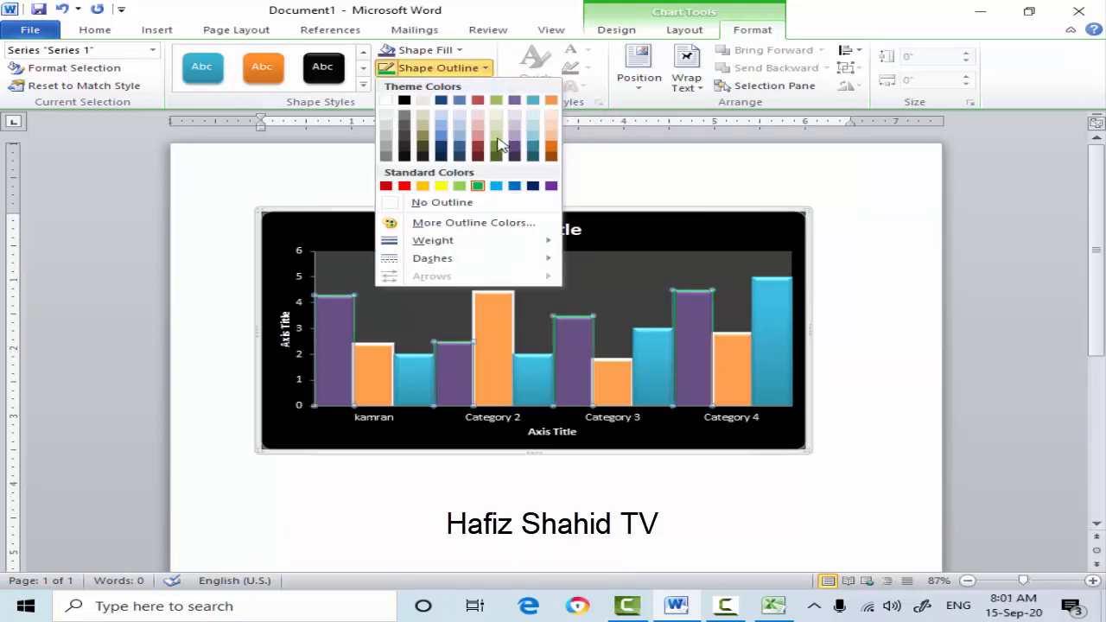
mouse_move(466, 246)
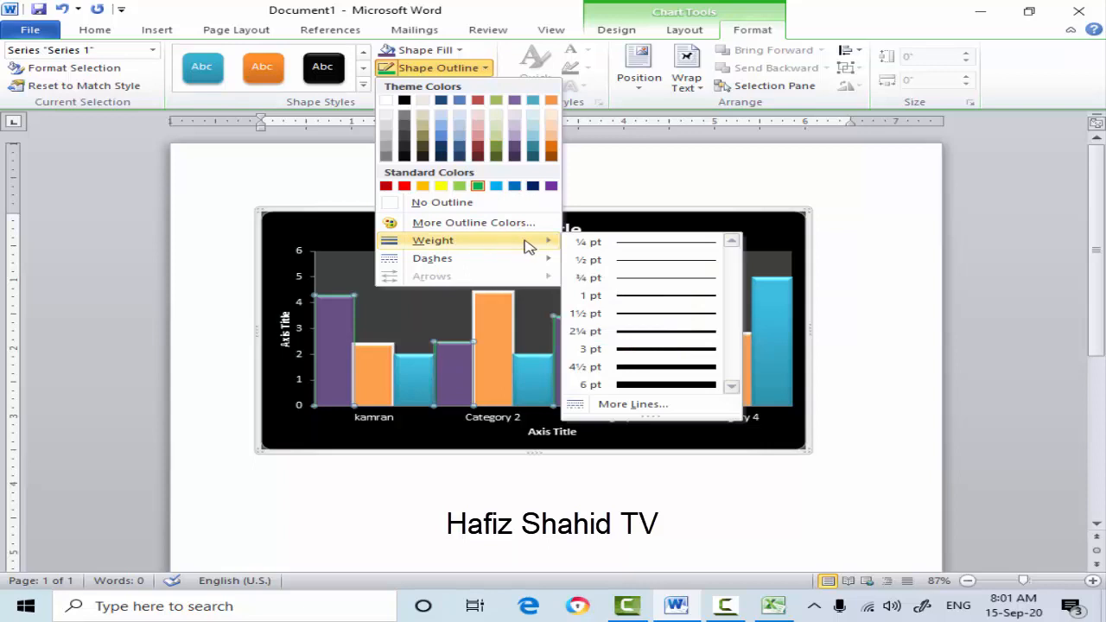
click(641, 386)
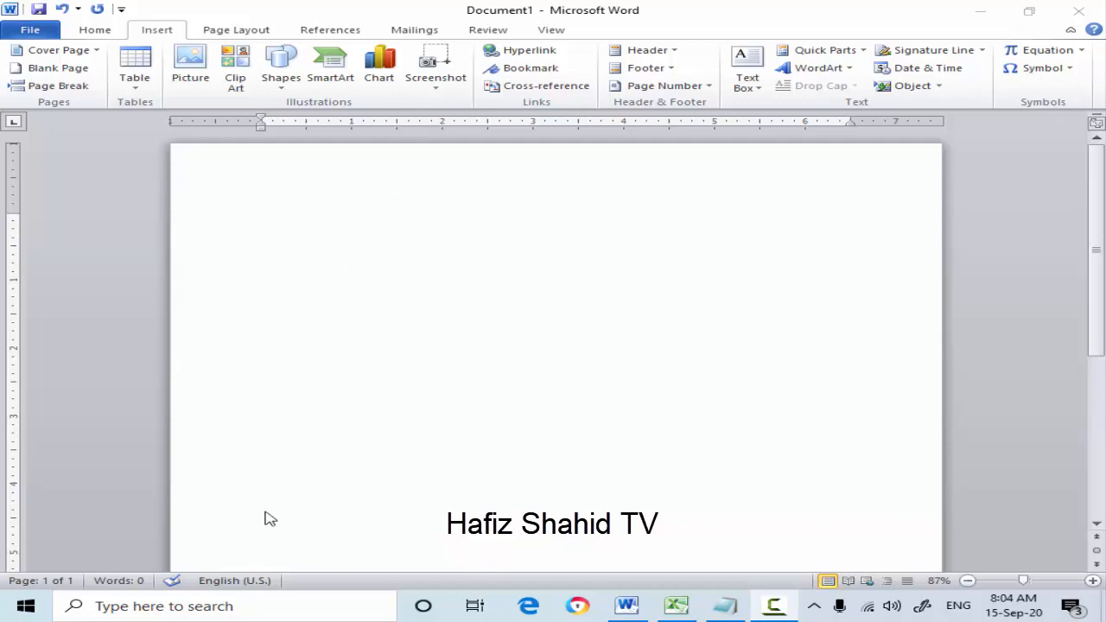
click(273, 611)
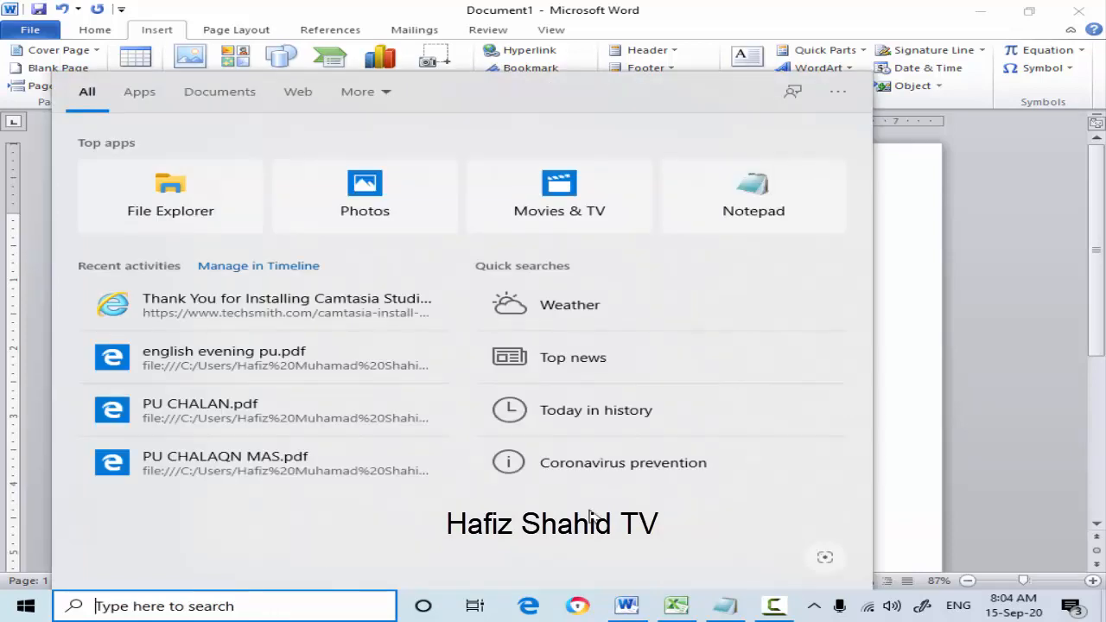
click(921, 292)
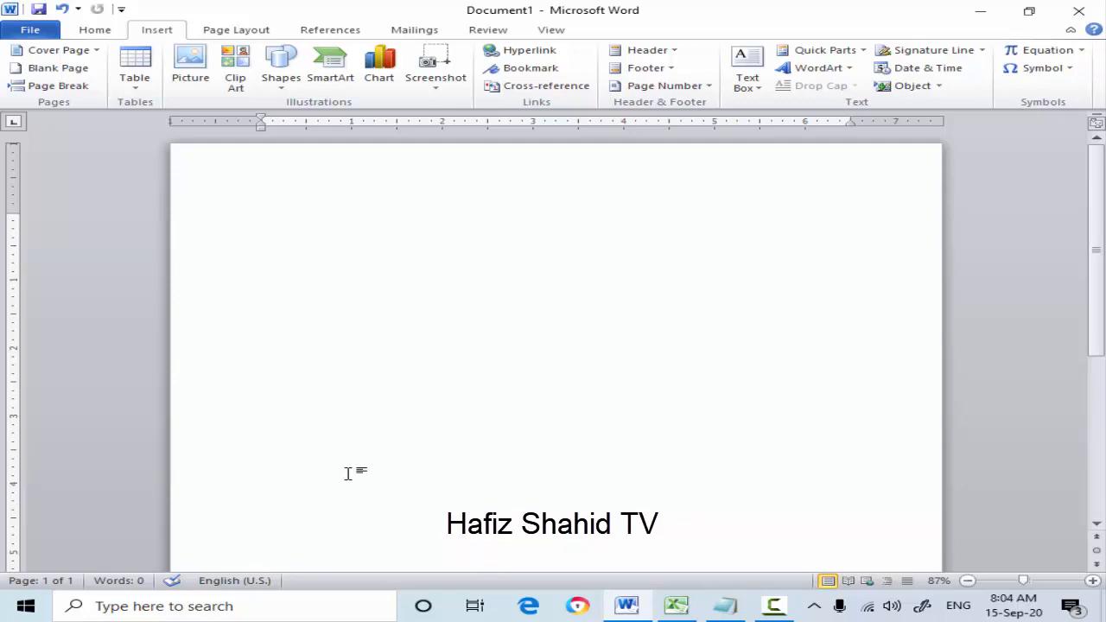
- Paste the captured full-screen image into the blank document and delete it
key(ctrl+v)
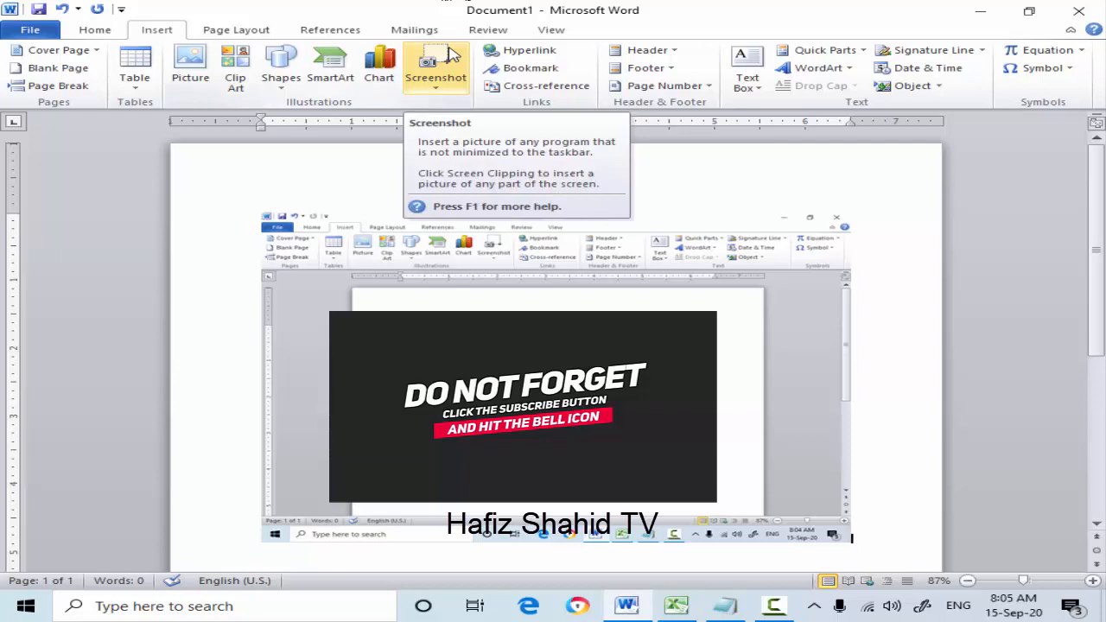
click(430, 286)
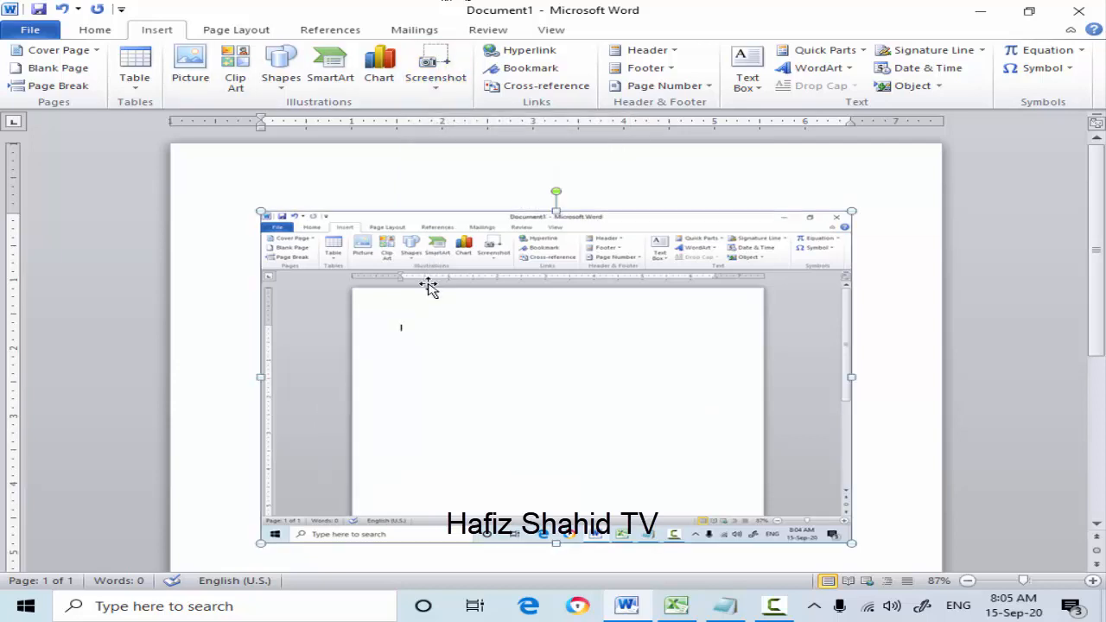
key(Delete)
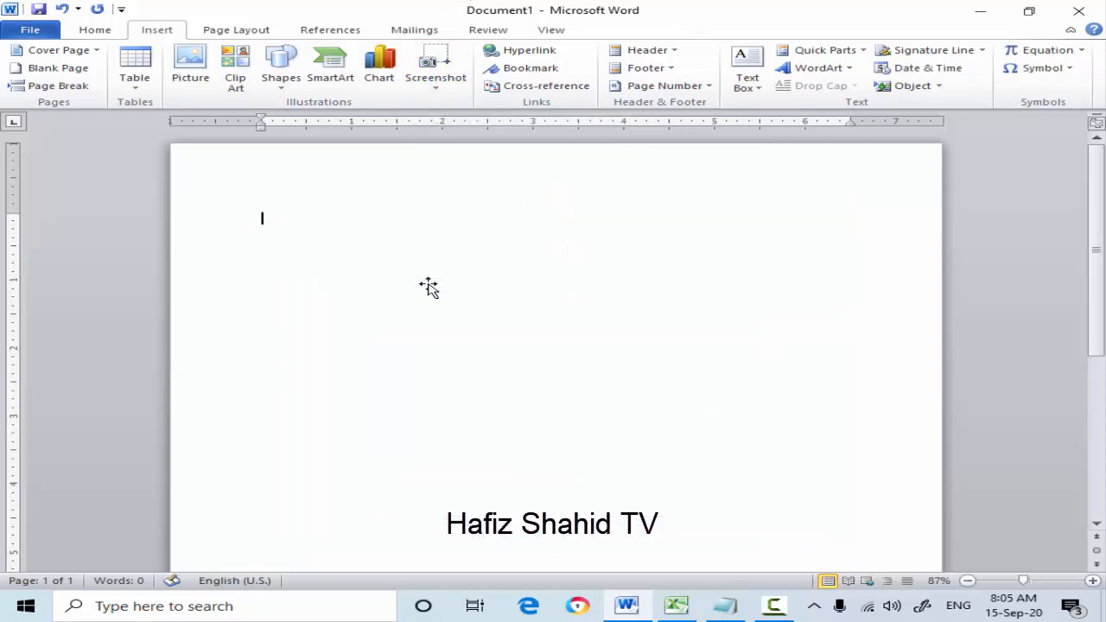
- Check which windows are available for a screenshot with the untitled Notepad window open, minimized and restored
click(438, 82)
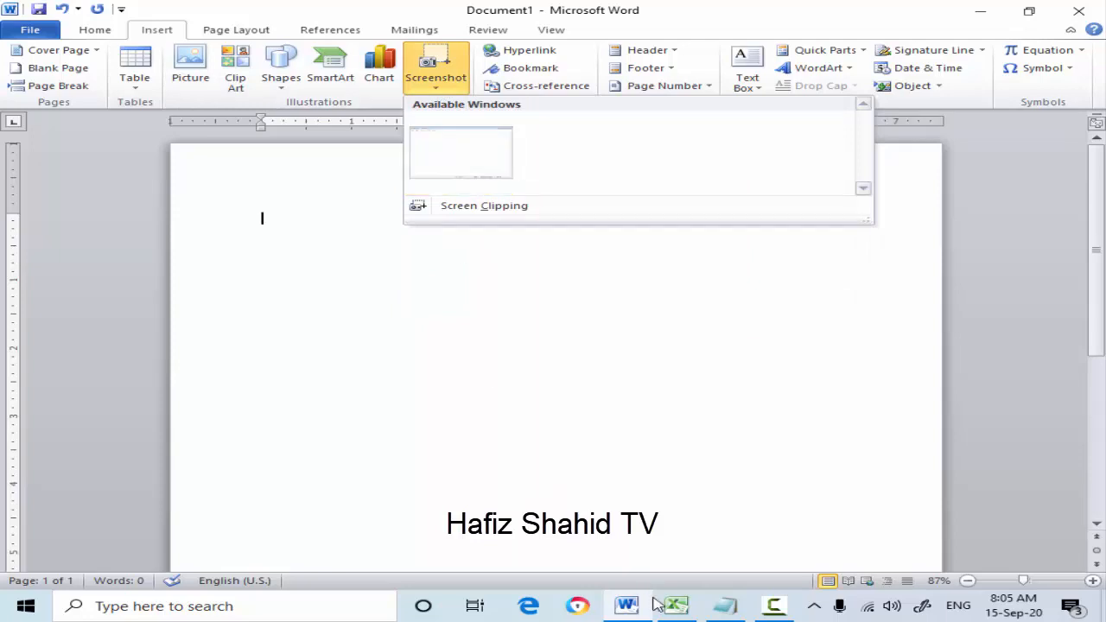
click(733, 608)
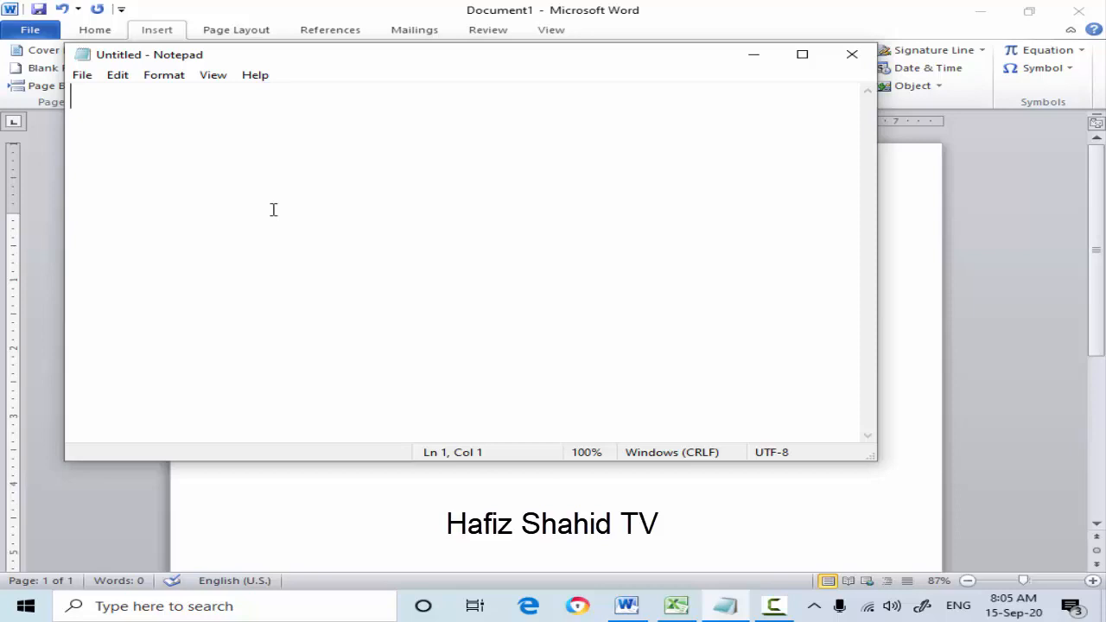
click(753, 57)
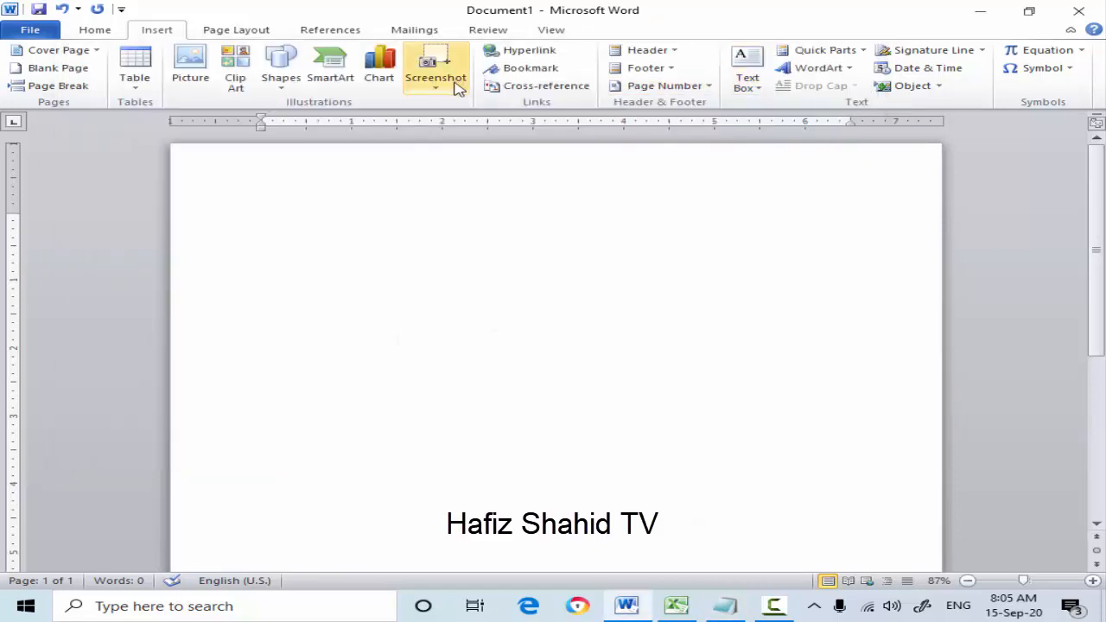
click(436, 90)
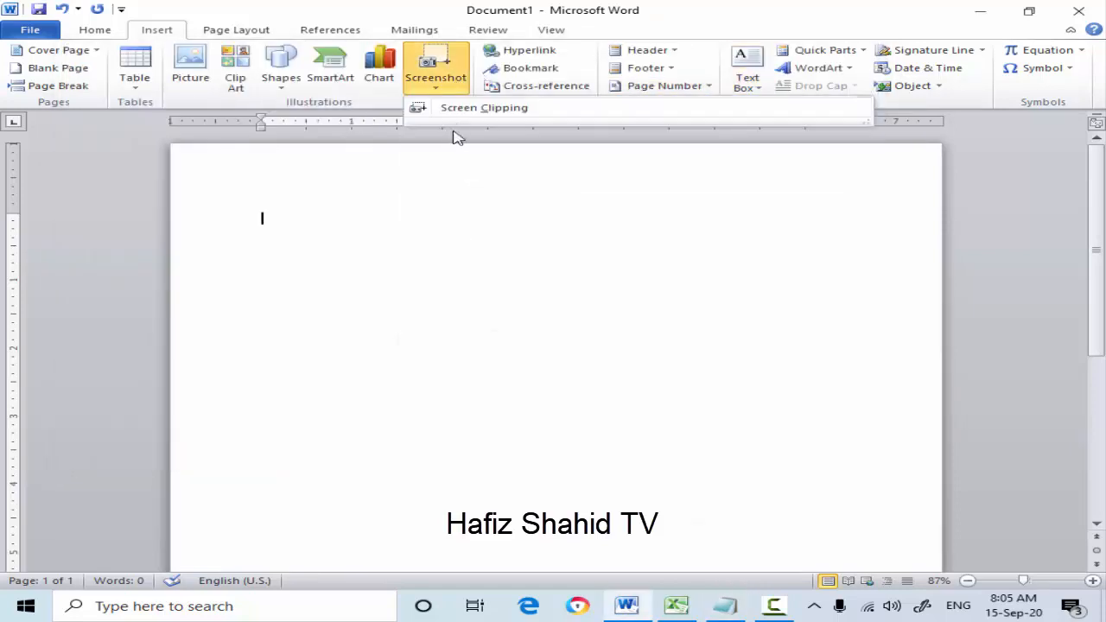
click(725, 606)
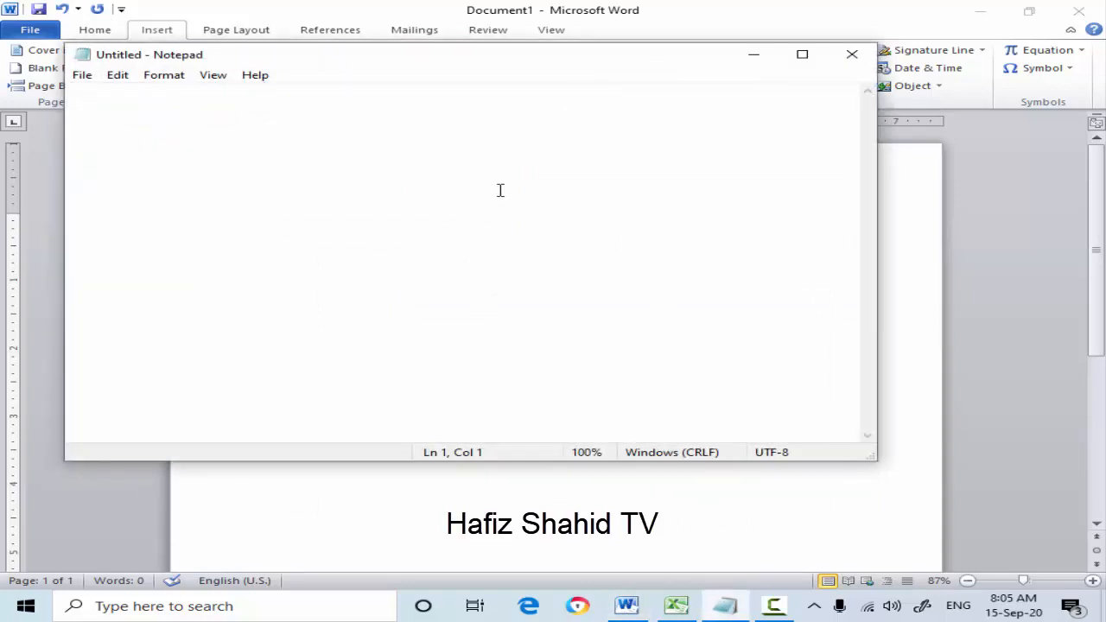
click(473, 483)
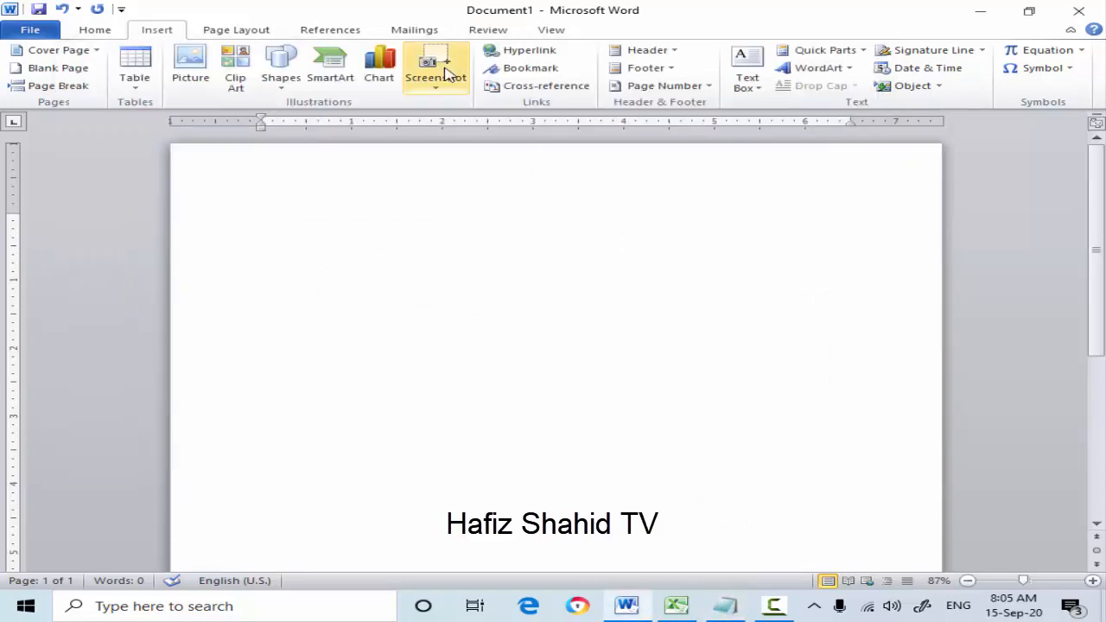
click(437, 90)
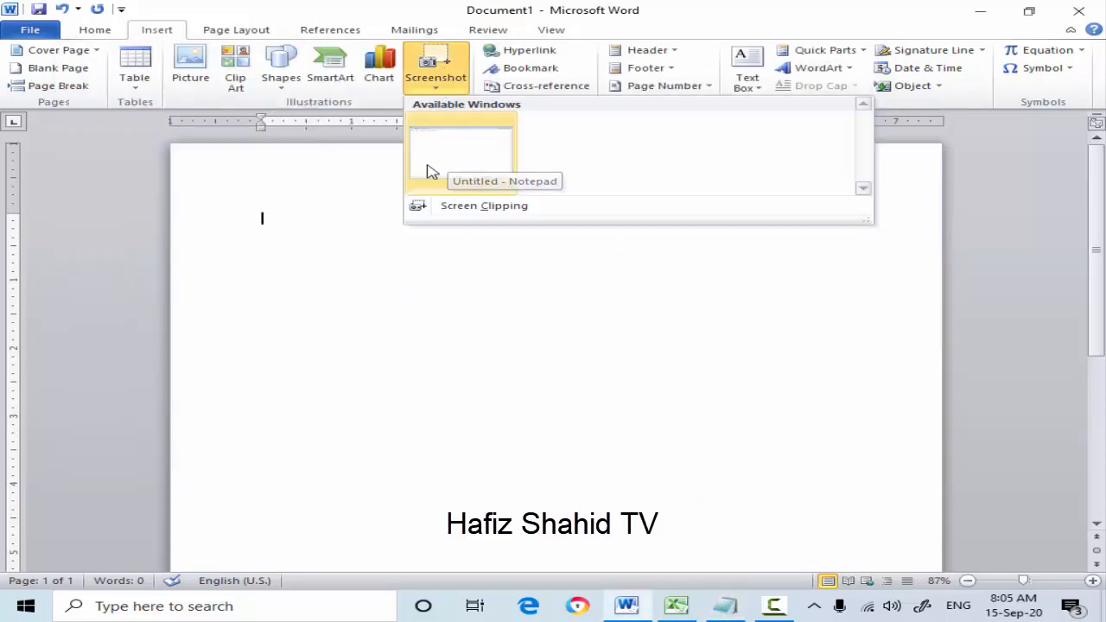
click(293, 225)
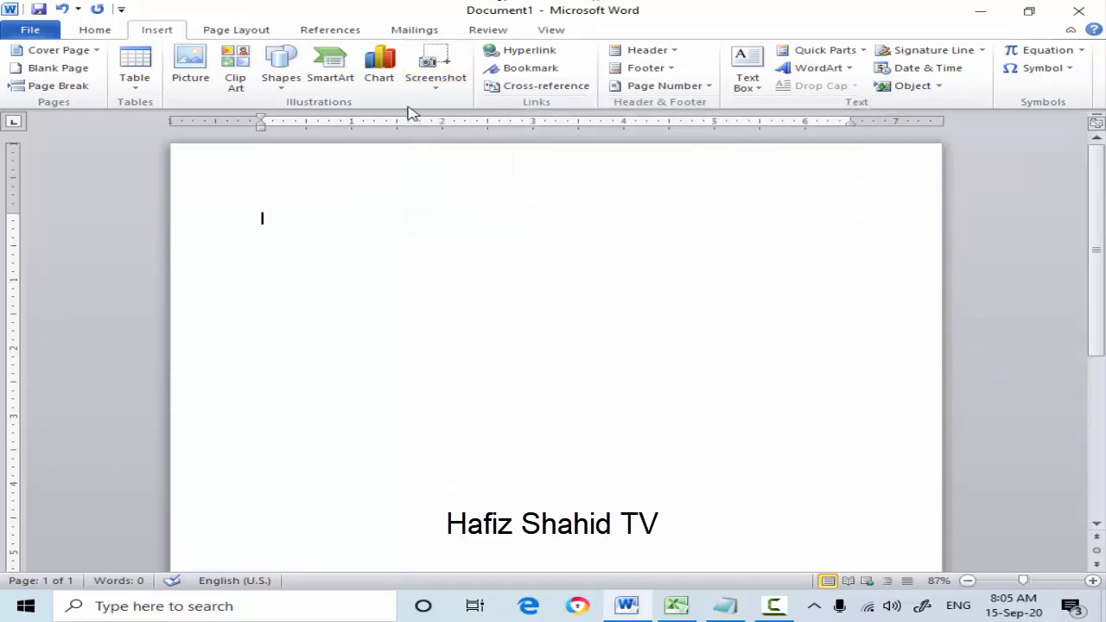
- Insert a screenshot of the entire untitled Notepad window into the document and delete it
click(437, 91)
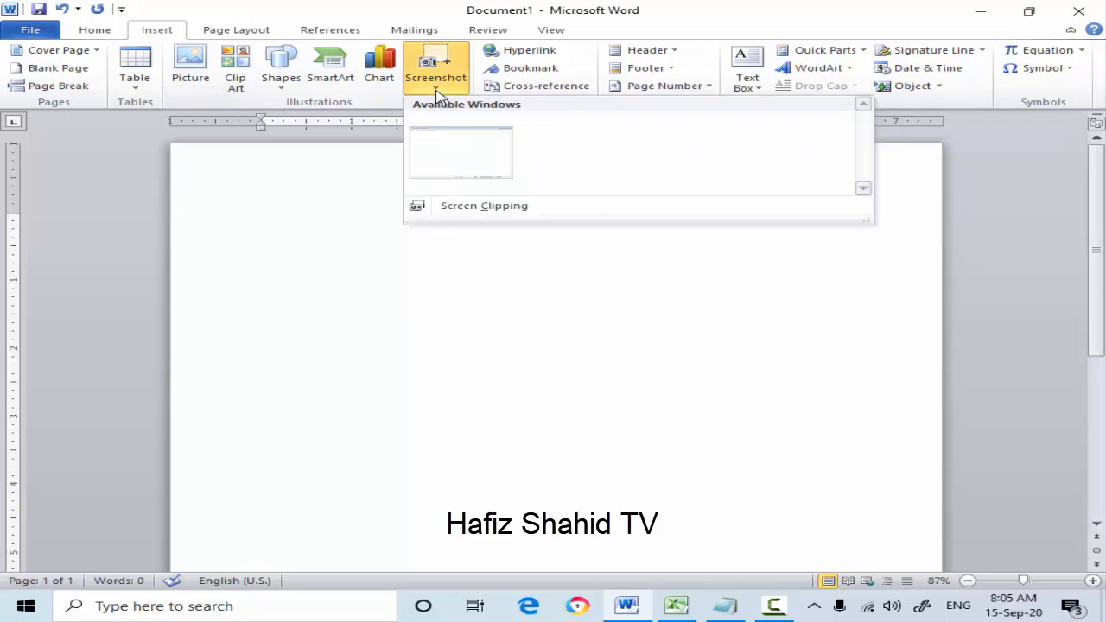
click(449, 150)
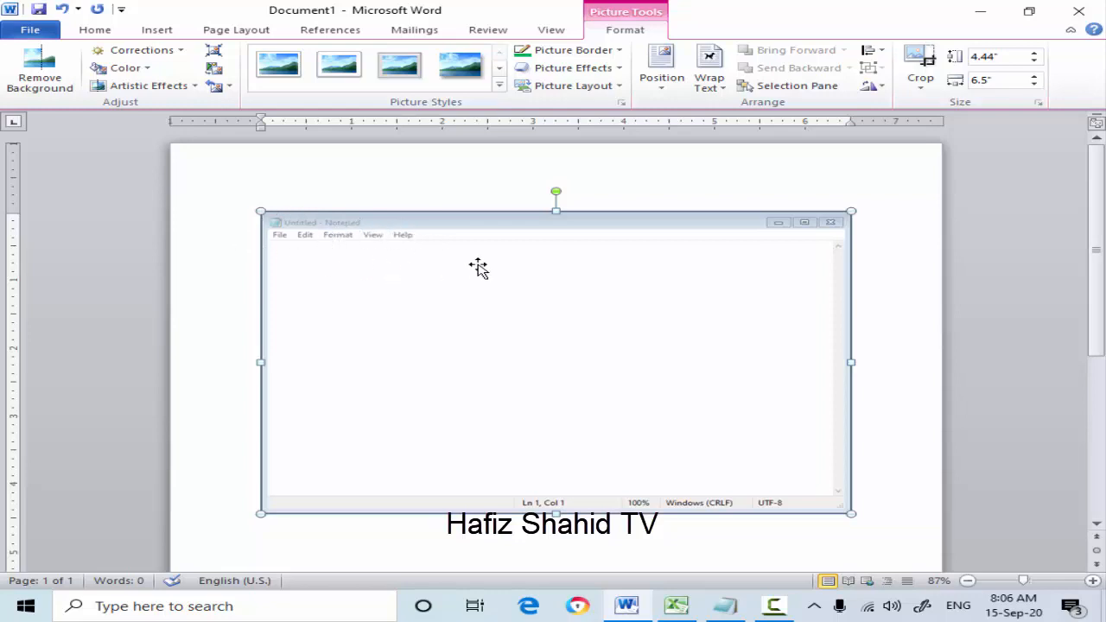
key(Delete)
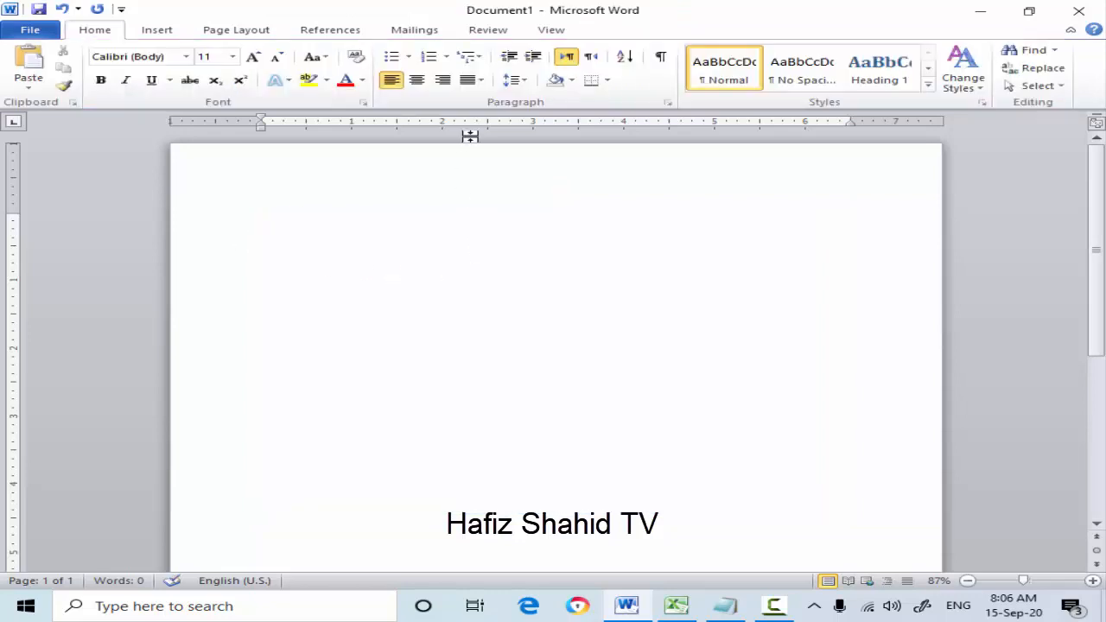
- Insert a screen clipping of Notepad's window title and menu names, about 2.04" wide and 0.51" high
click(155, 33)
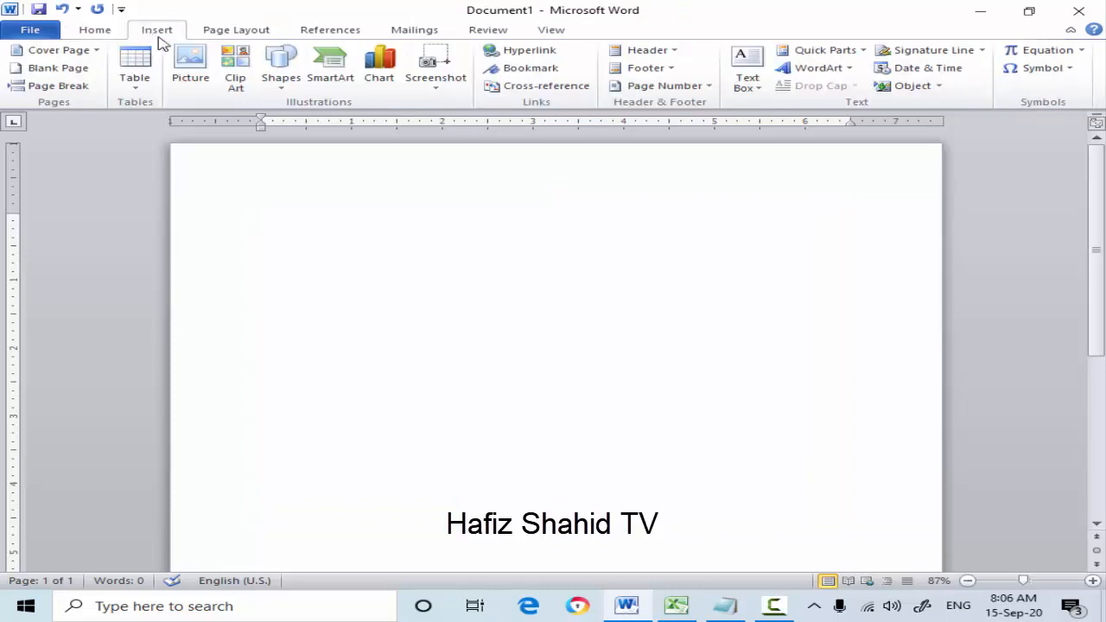
click(440, 93)
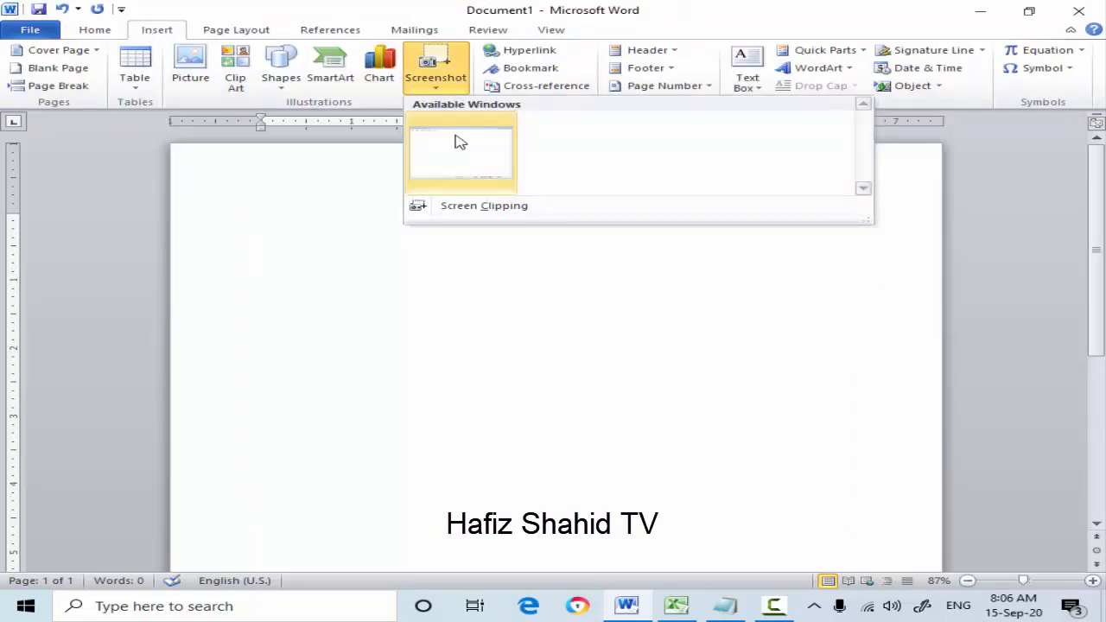
click(466, 207)
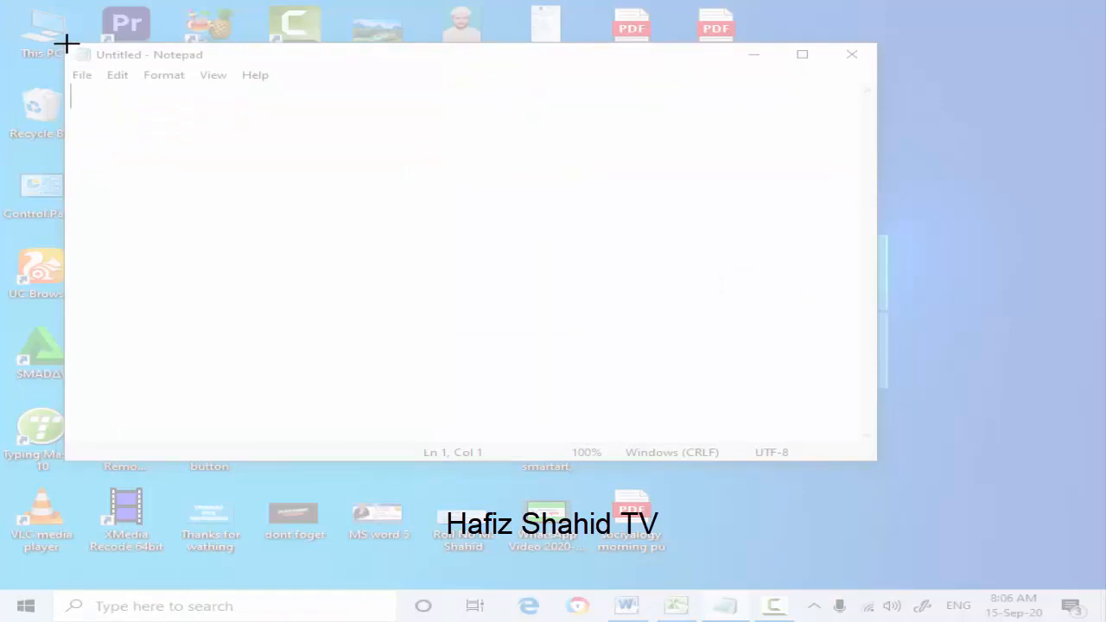
drag(66, 42, 273, 79)
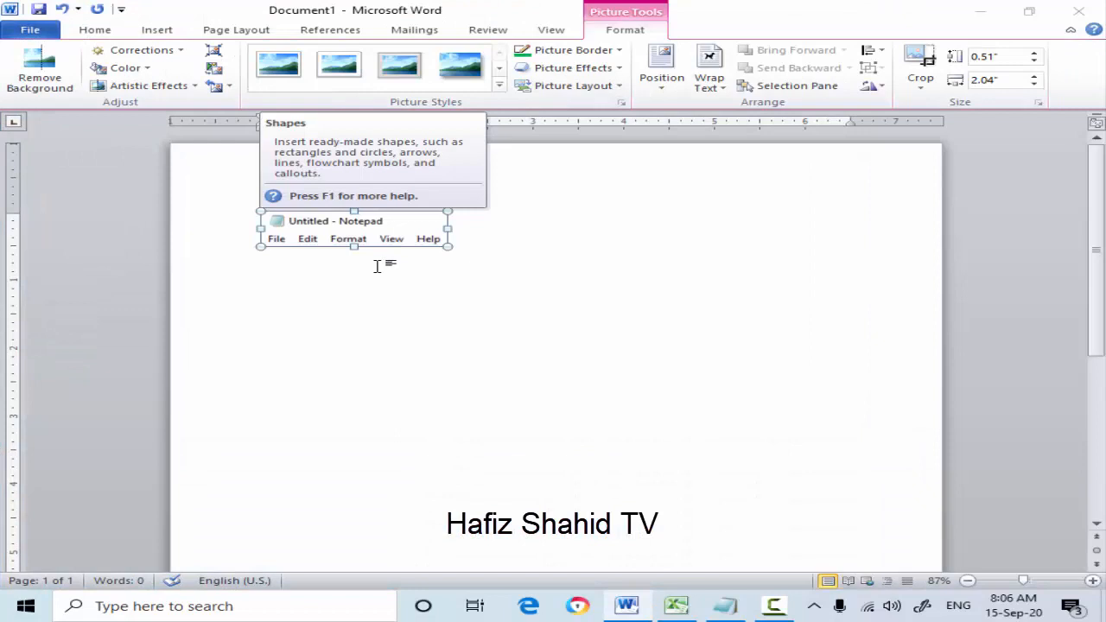
click(508, 239)
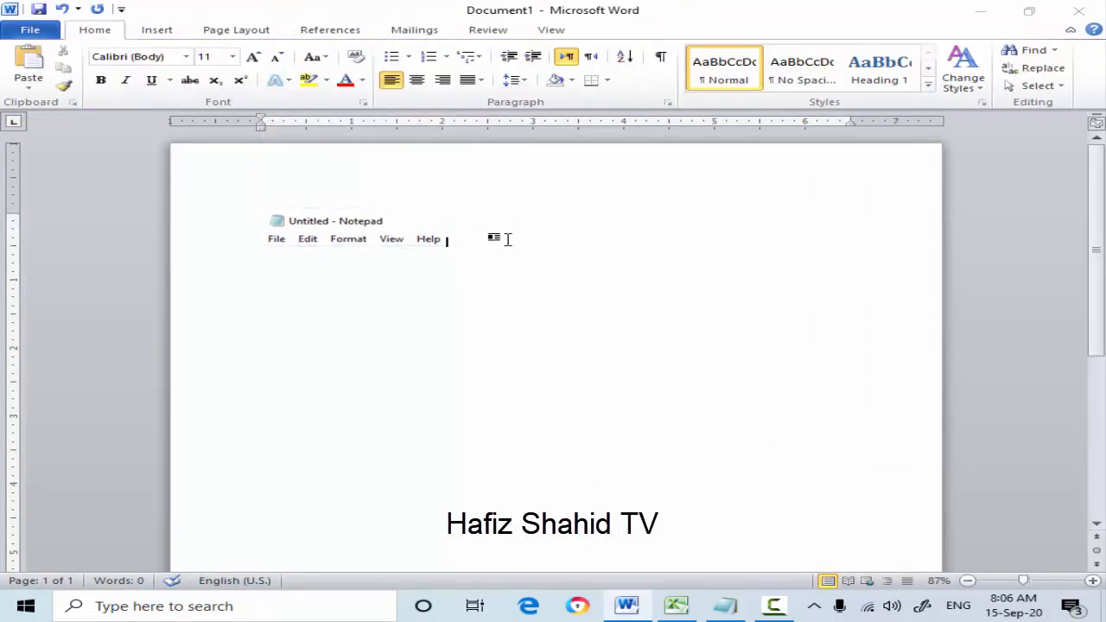
- Delete the Notepad screen clipping from the document
click(417, 231)
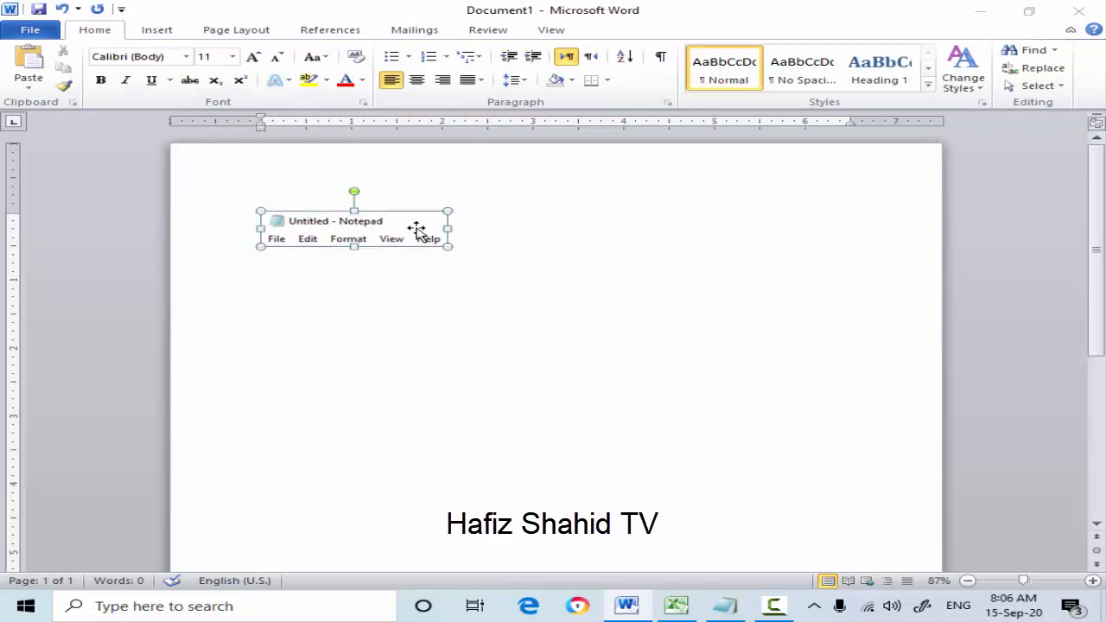
click(166, 31)
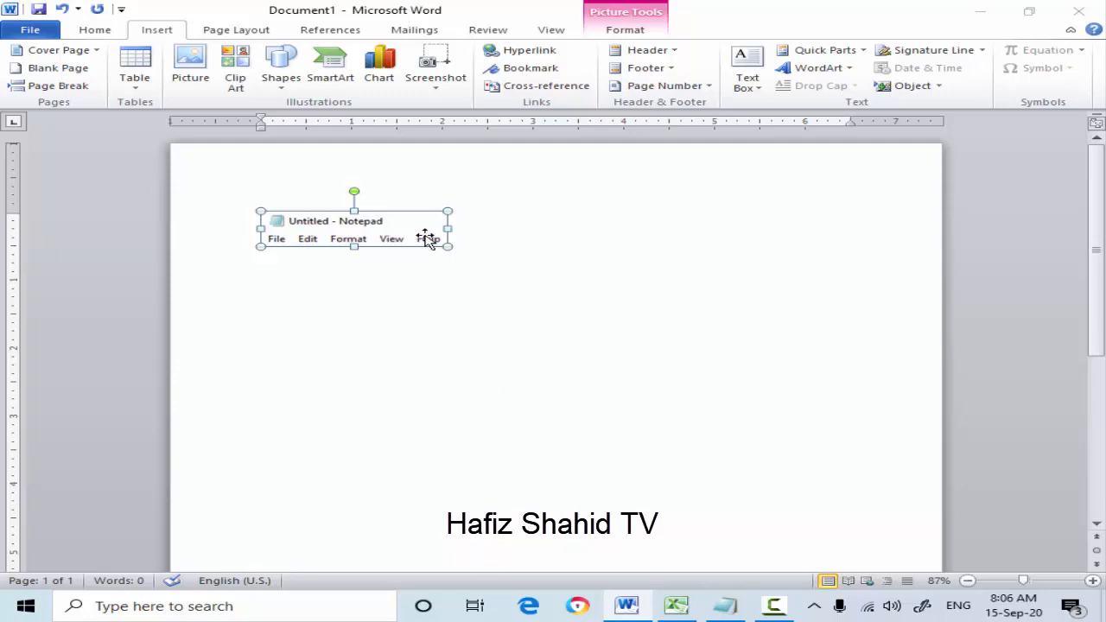
key(Delete)
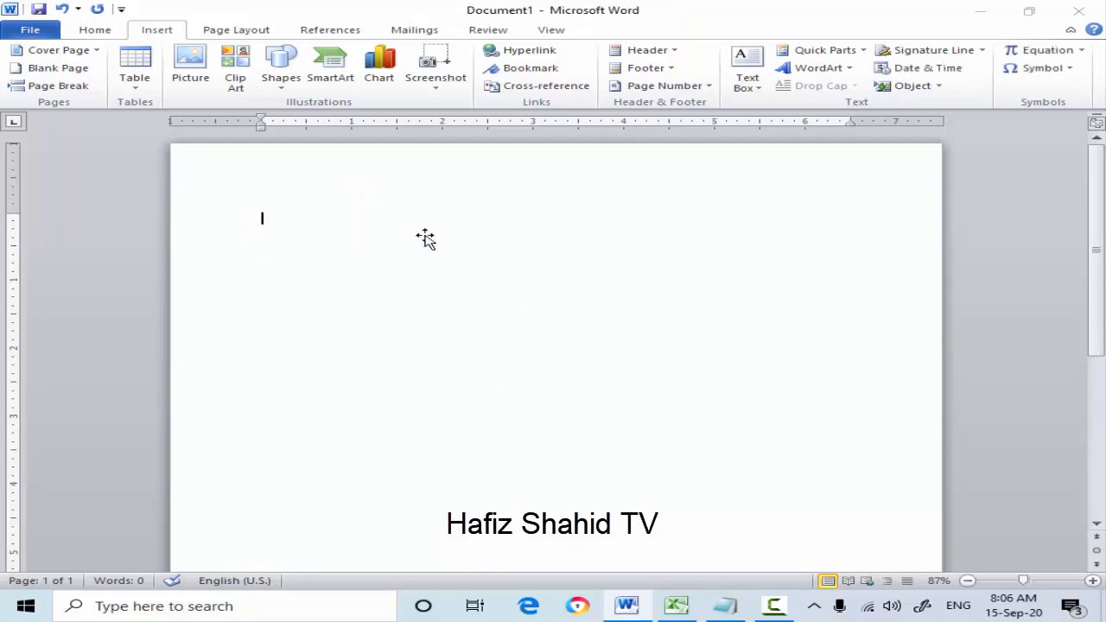
- Minimize the document window and close the untitled Notepad window
click(982, 12)
click(852, 52)
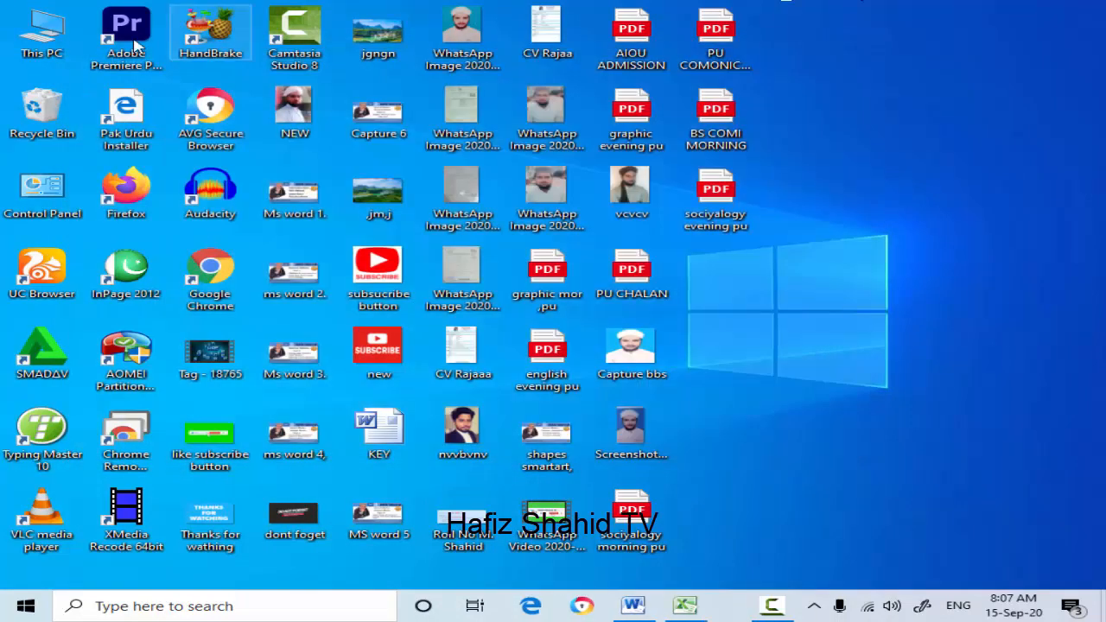
- Open This PC, insert a screenshot of its entire window into the Word document, and delete the picture
double_click(34, 36)
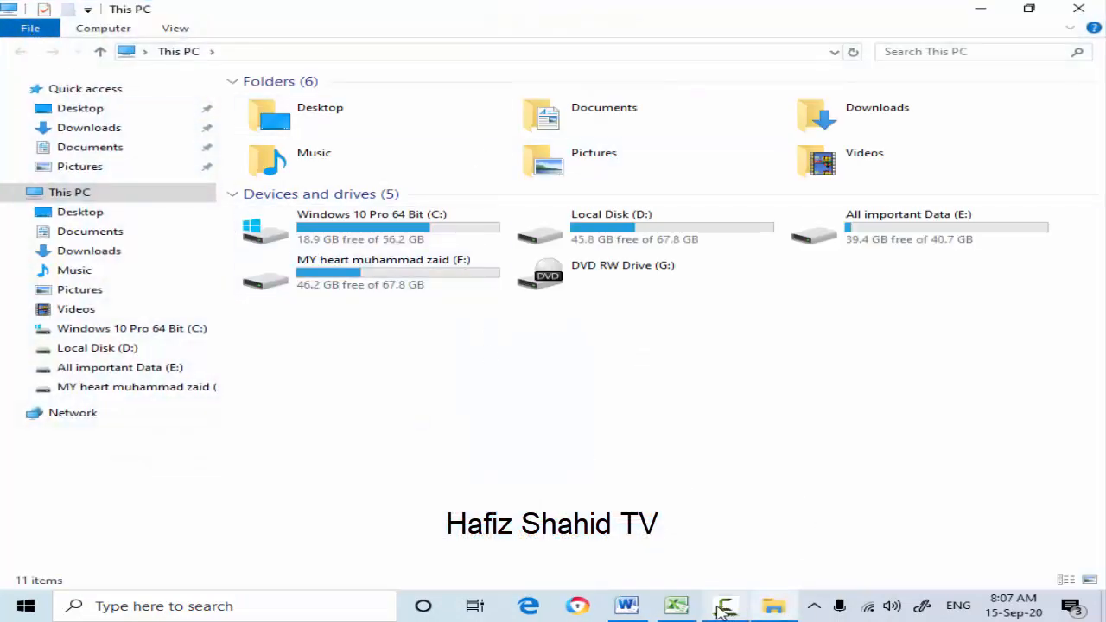
click(626, 606)
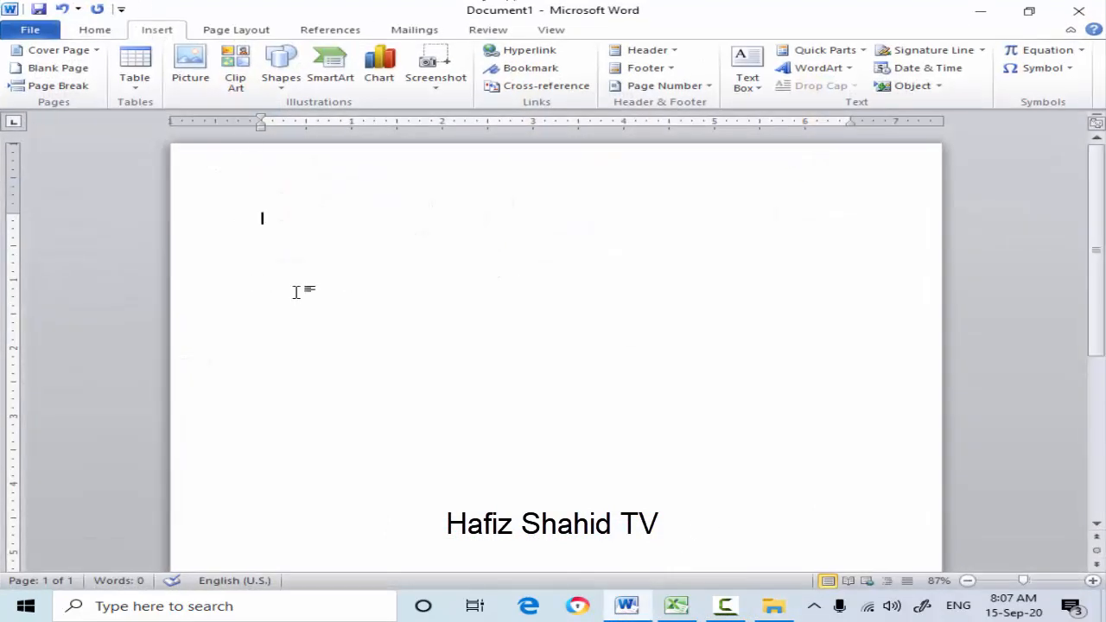
click(447, 93)
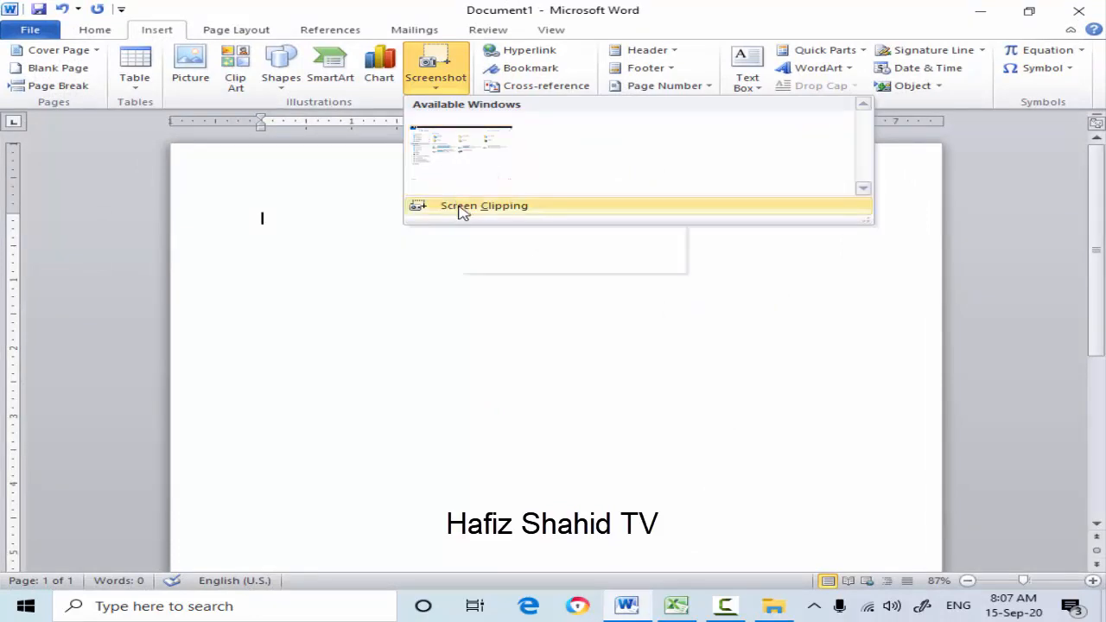
click(456, 143)
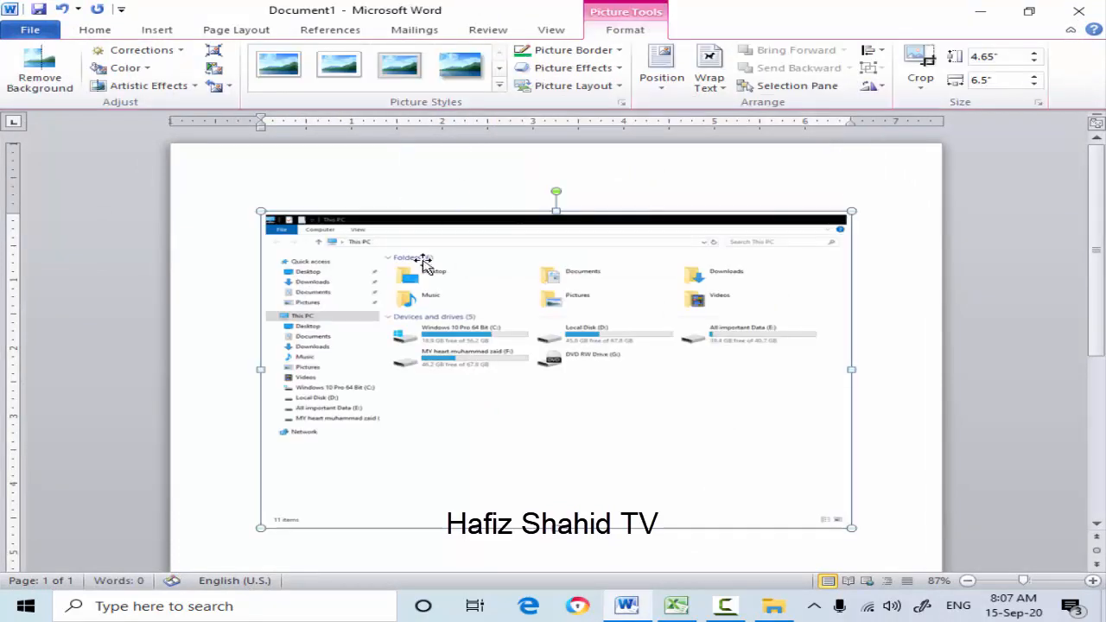
key(Delete)
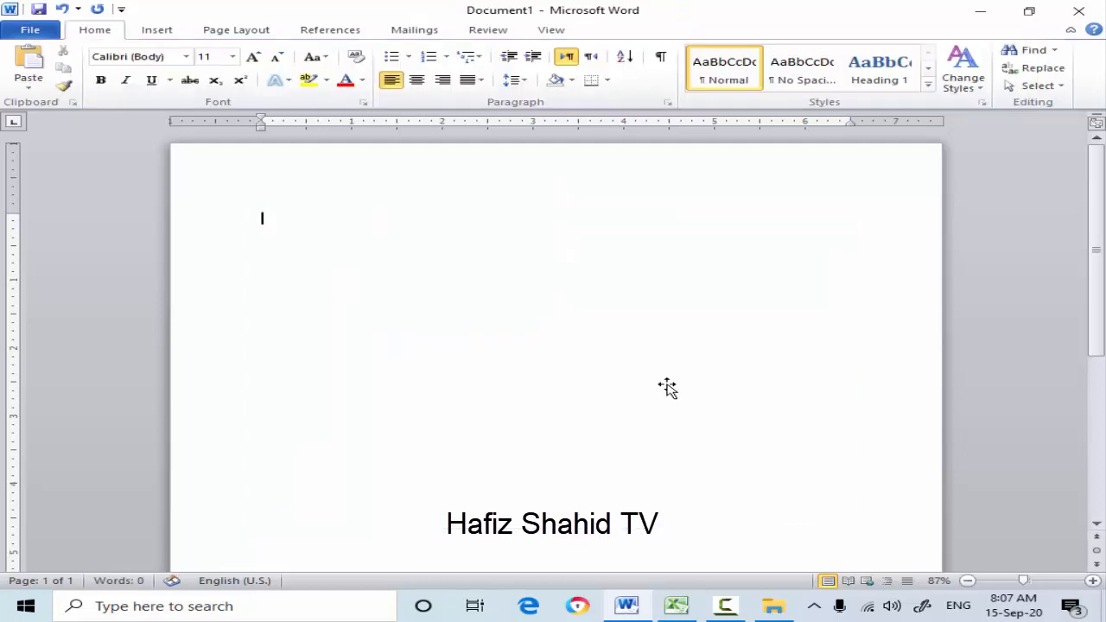
- Insert a screen clipping of This PC's folders and drives, about 6.5" wide and 2.22" high, and delete it
click(164, 32)
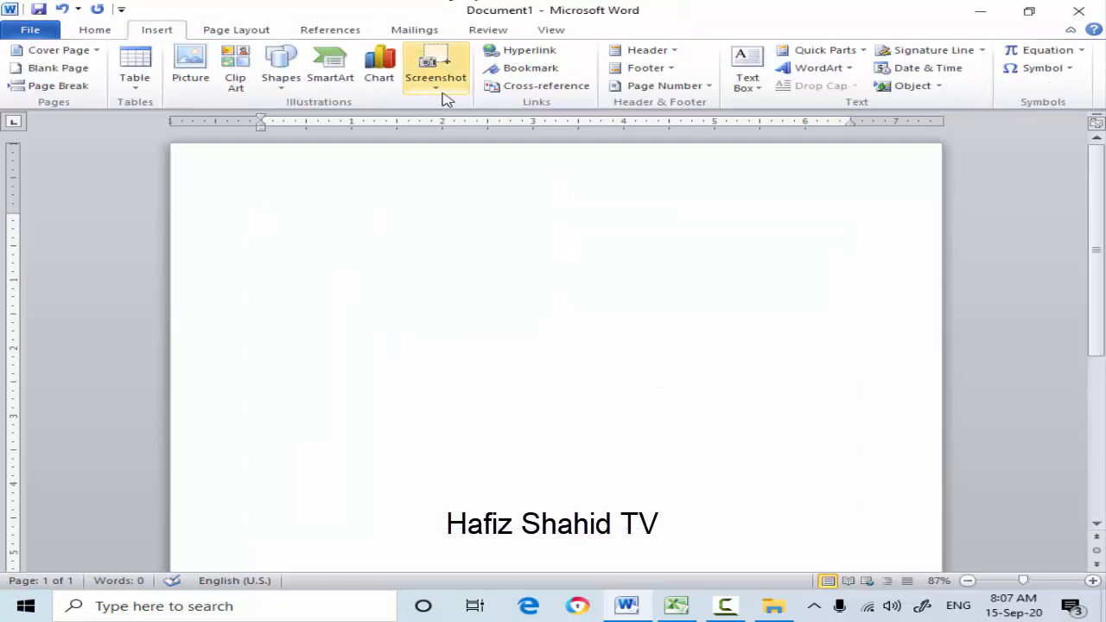
click(434, 90)
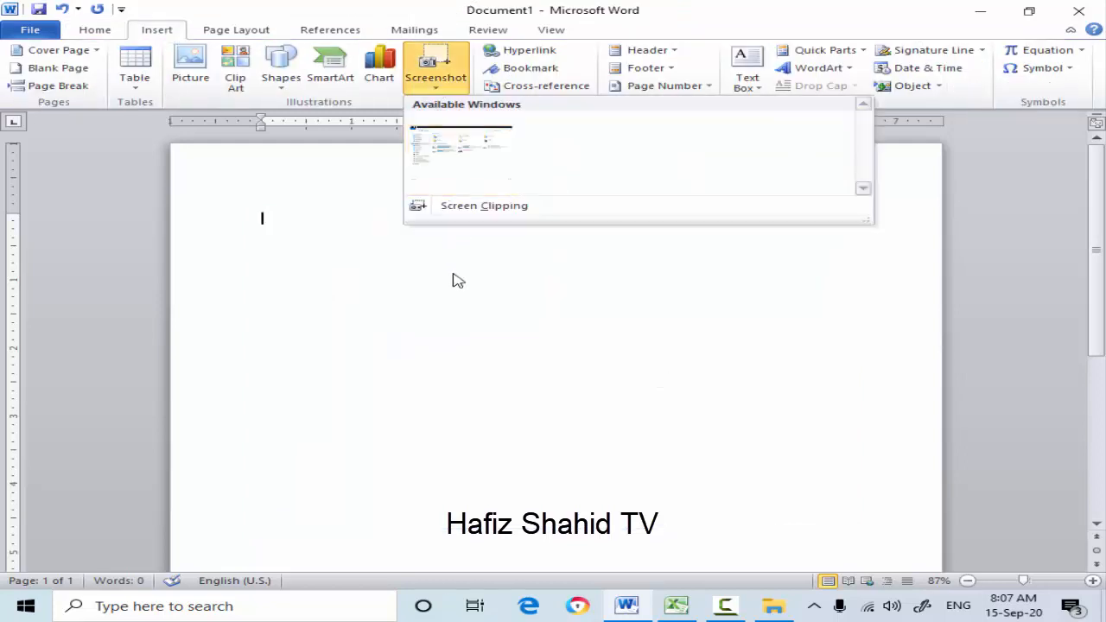
click(509, 211)
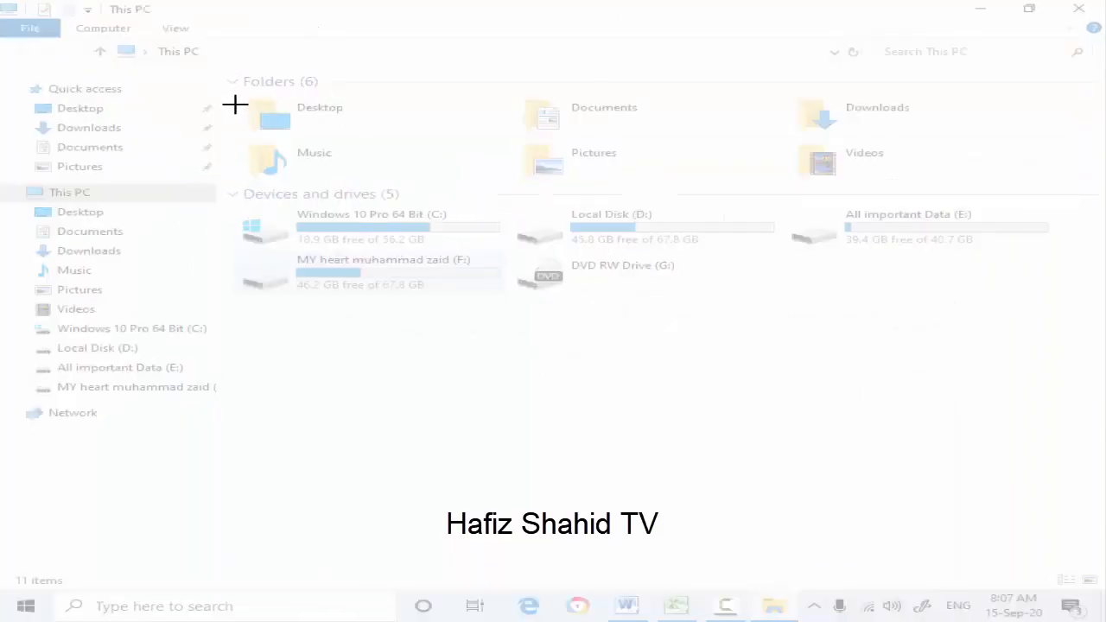
drag(236, 94, 1055, 307)
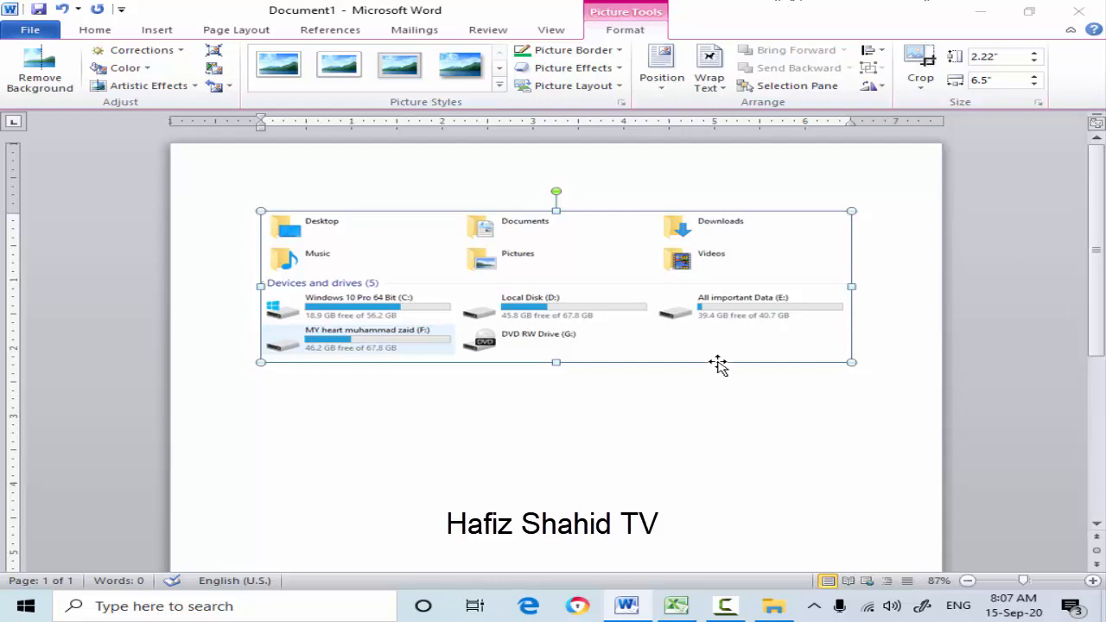
click(900, 225)
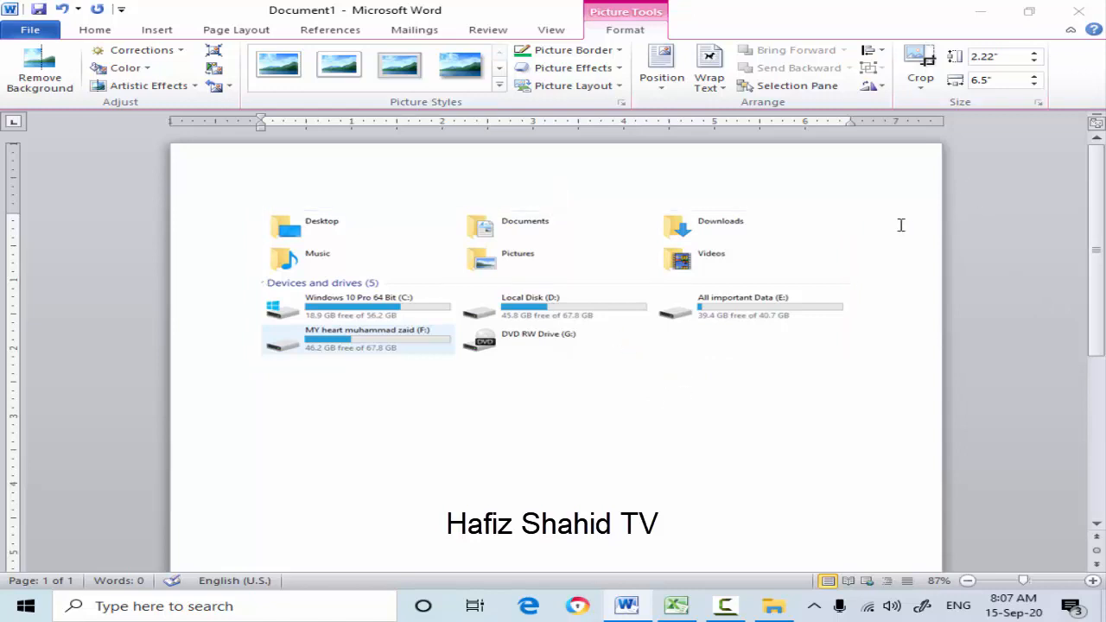
click(560, 259)
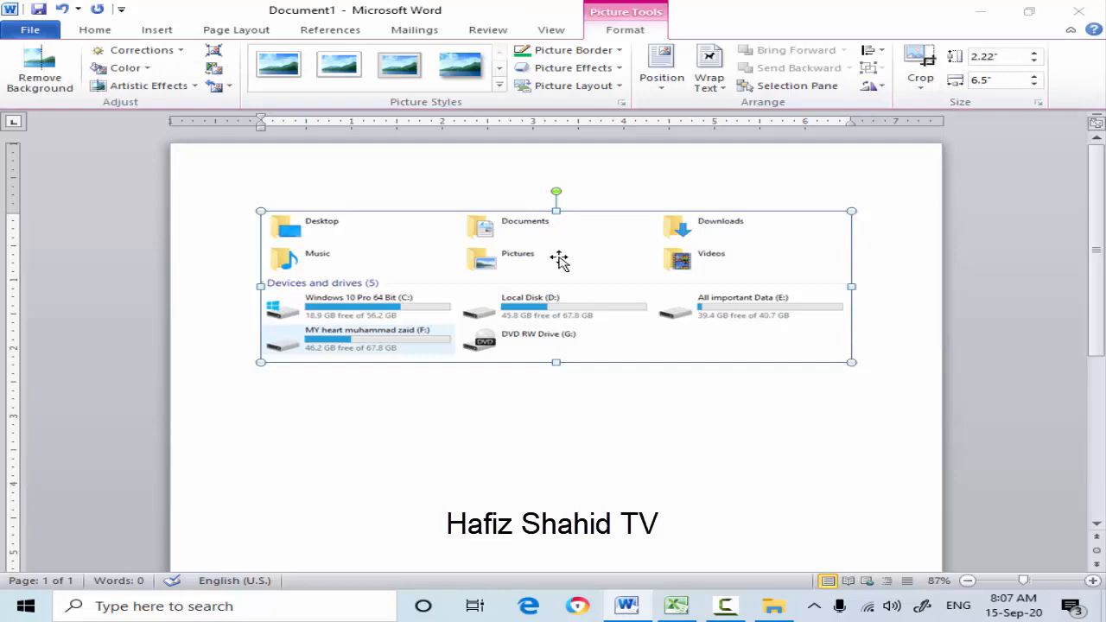
key(Delete)
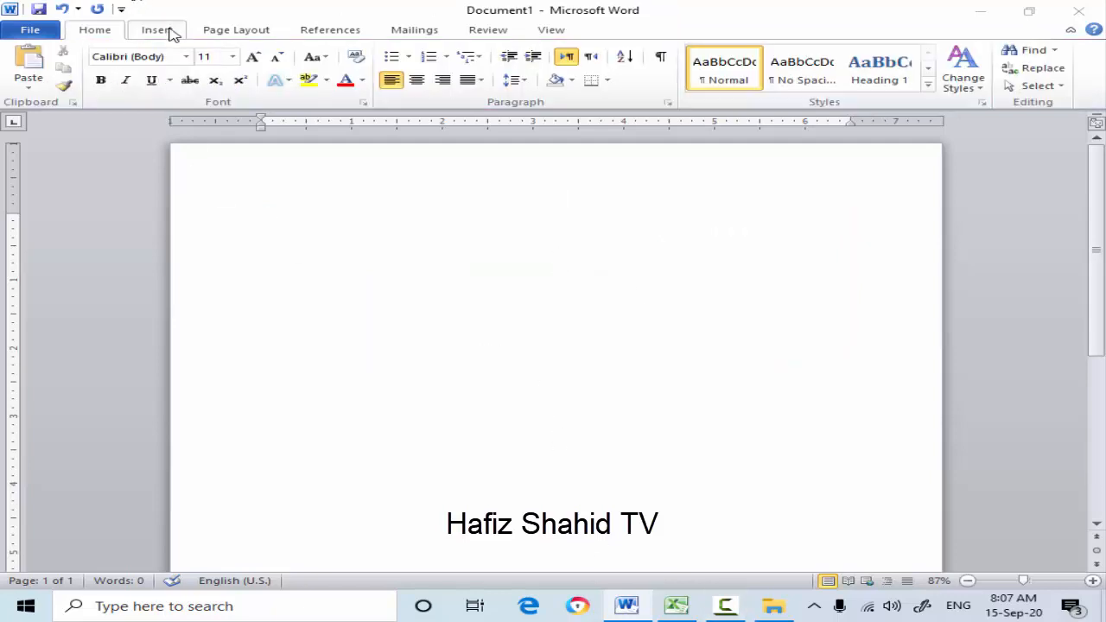
- Generate sample paragraphs in the empty document with =rand()
click(156, 30)
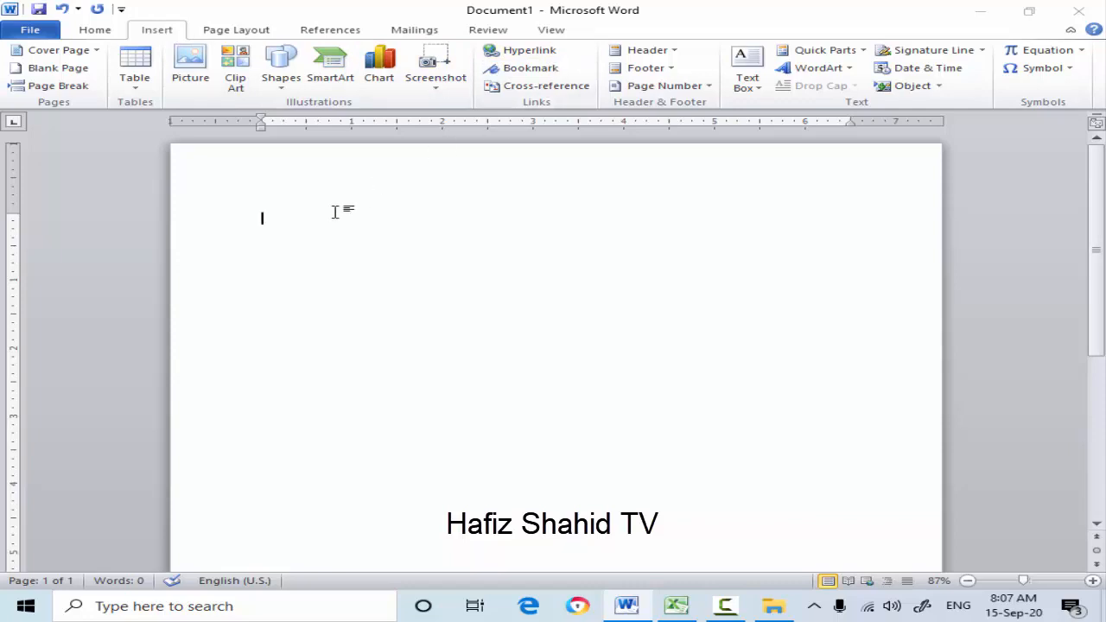
text(=rand)
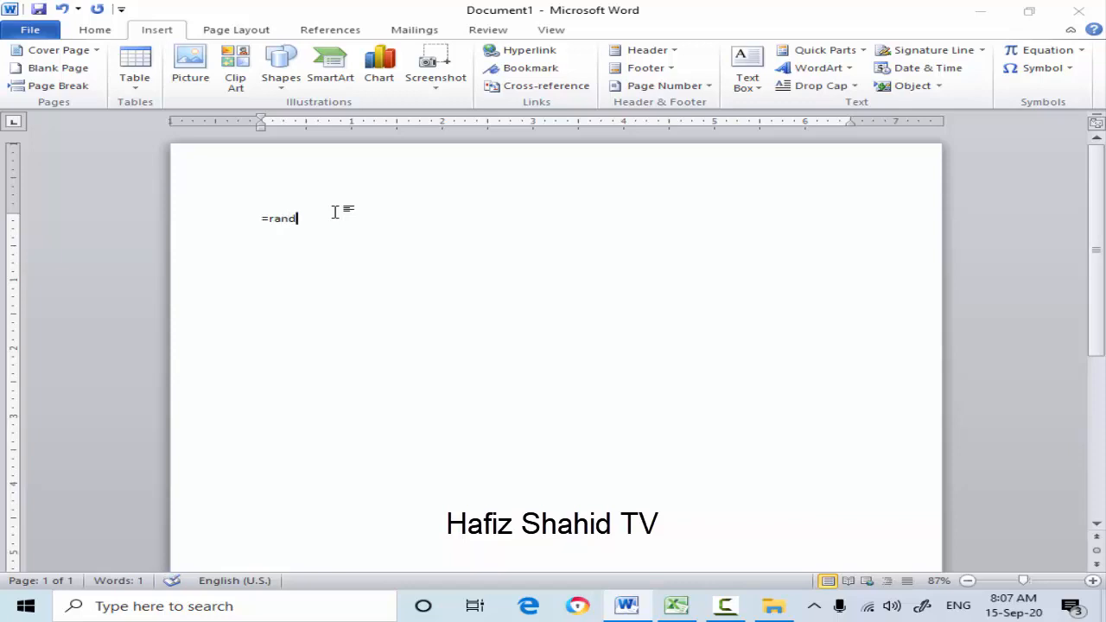
text(())
key(Return)
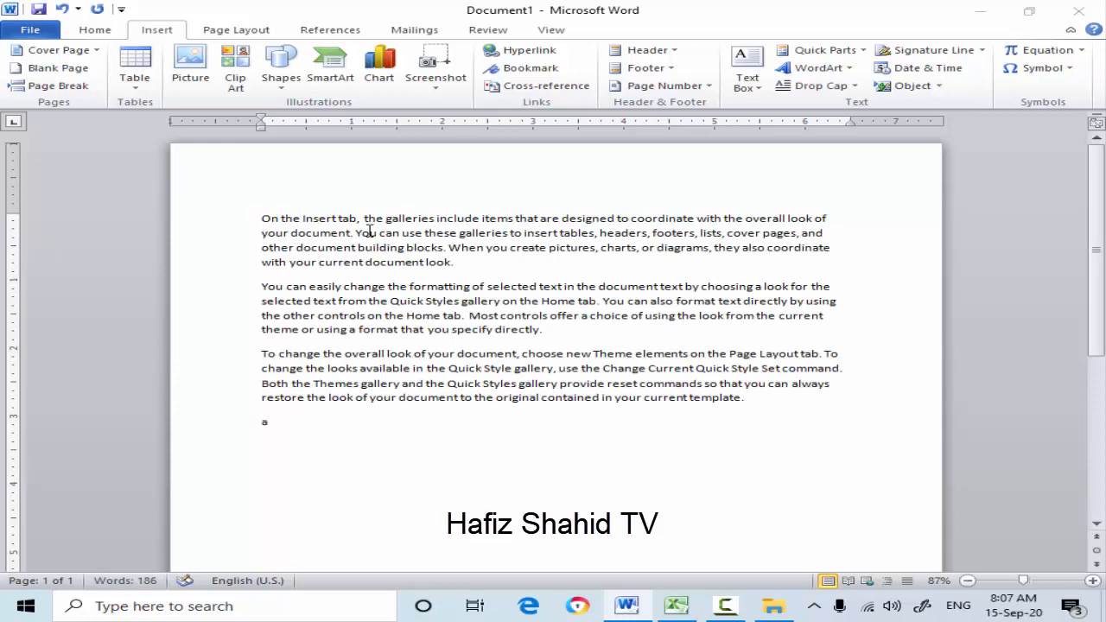
text(a)
key(BackSpace)
- Copy all the sample text and paste it twice below the original paragraphs
key(ctrl+a)
click(333, 441)
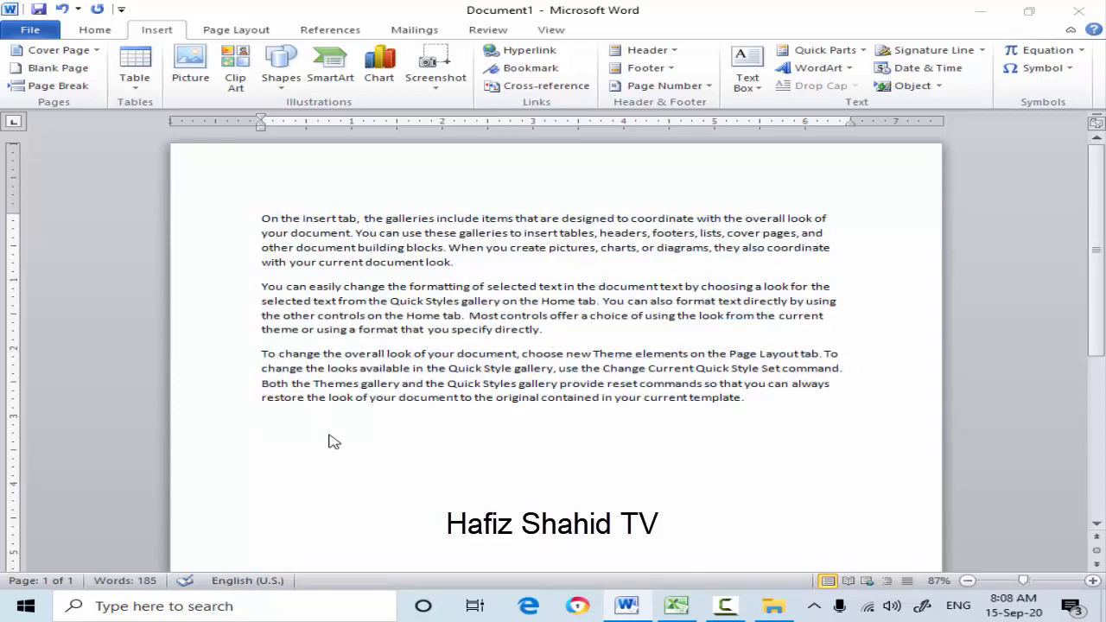
key(ctrl+a)
key(ctrl+c)
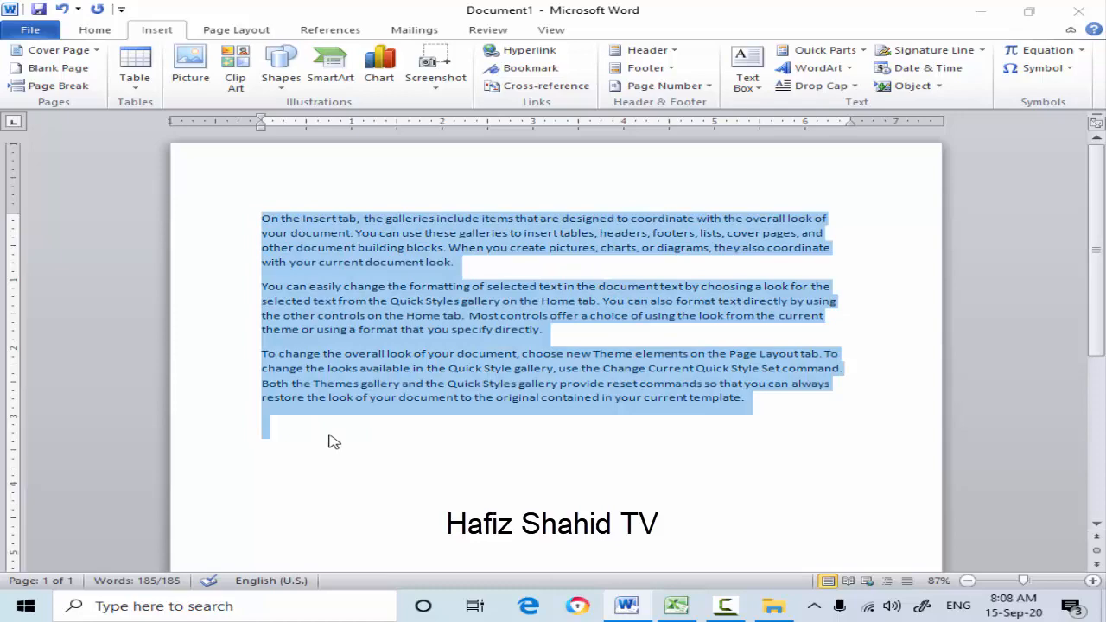
click(333, 442)
key(ctrl+v)
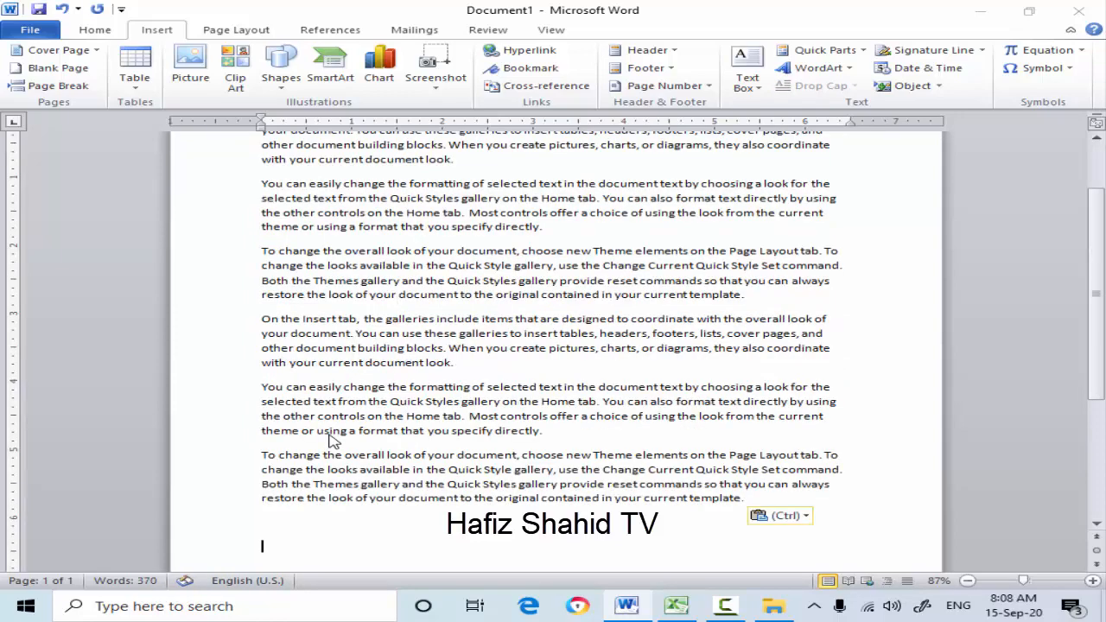
key(ctrl)
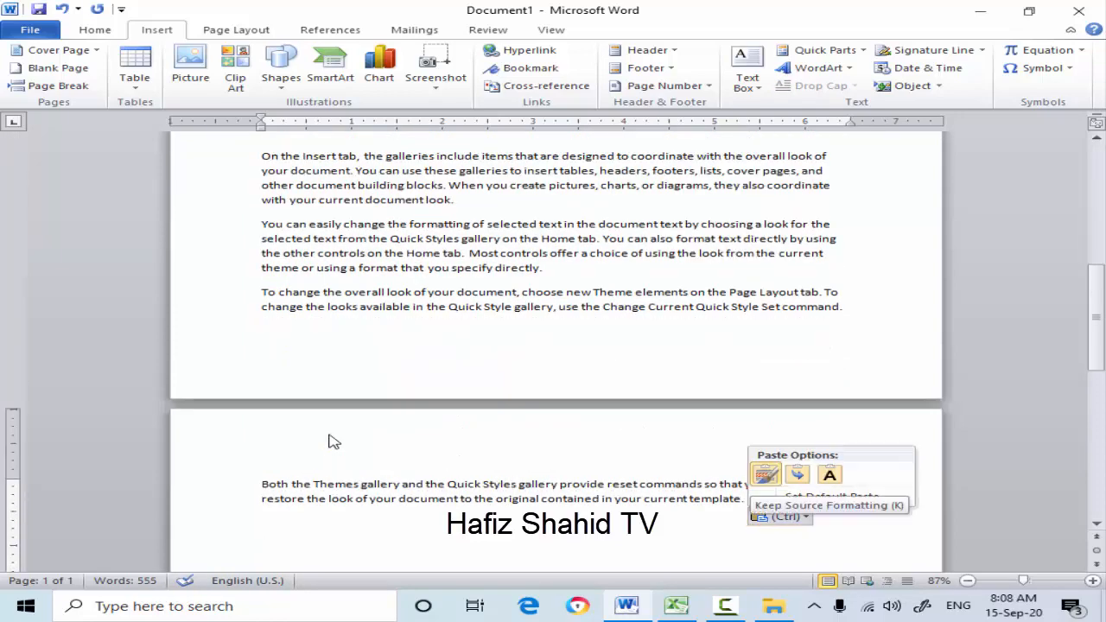
key(Escape)
scroll(208, 346, up, 15)
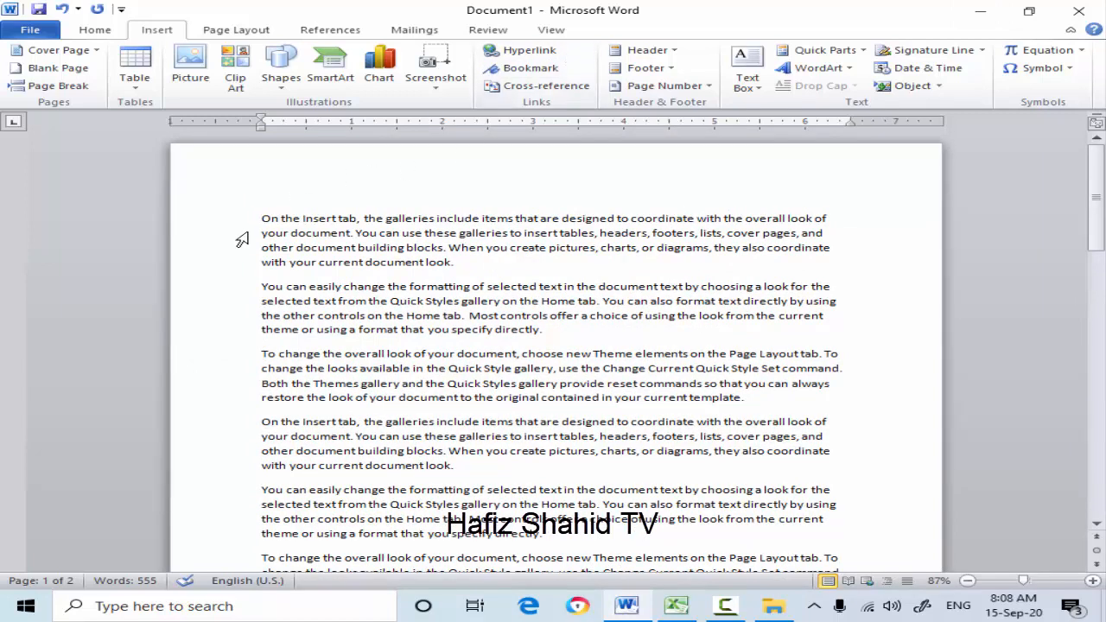
- Launch AVG Secure Browser, leaving it minimized, and select the first line of the Word document
click(576, 611)
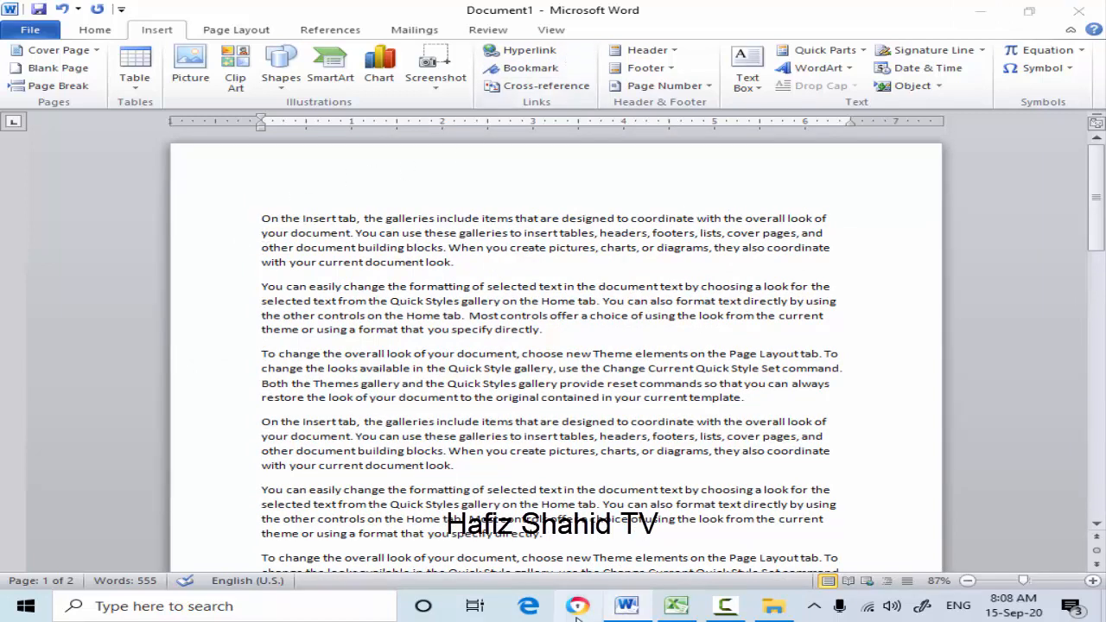
click(262, 222)
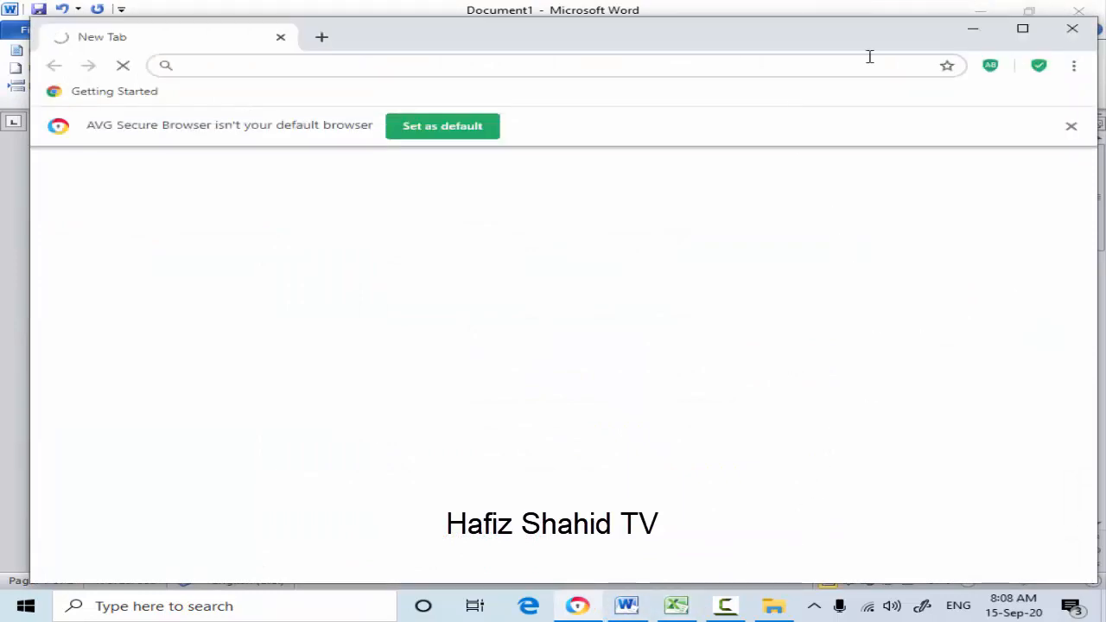
click(320, 37)
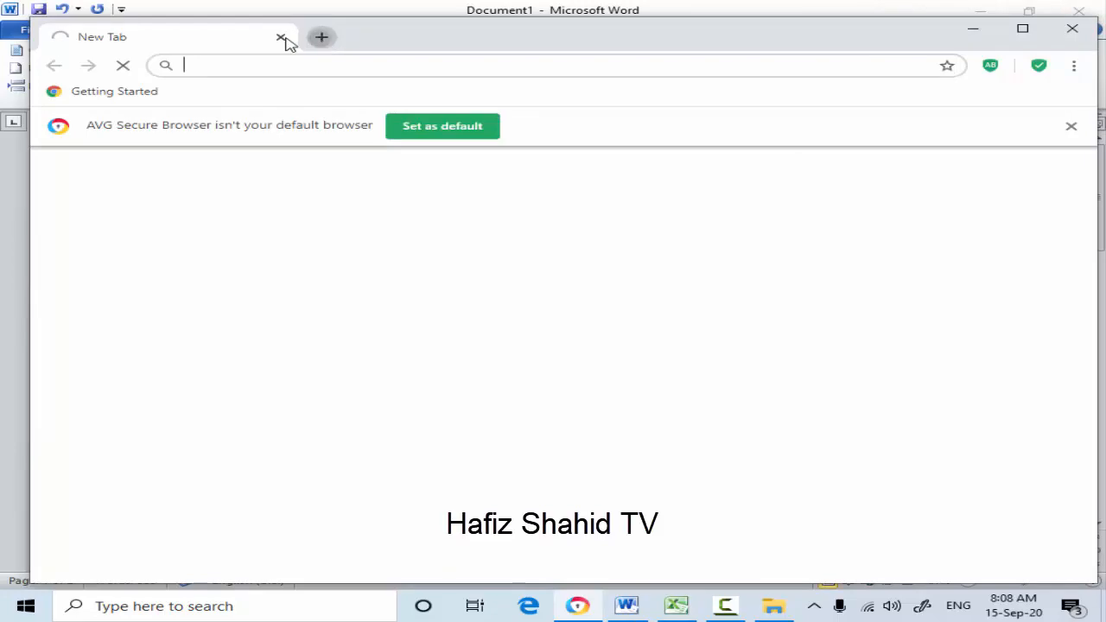
click(280, 39)
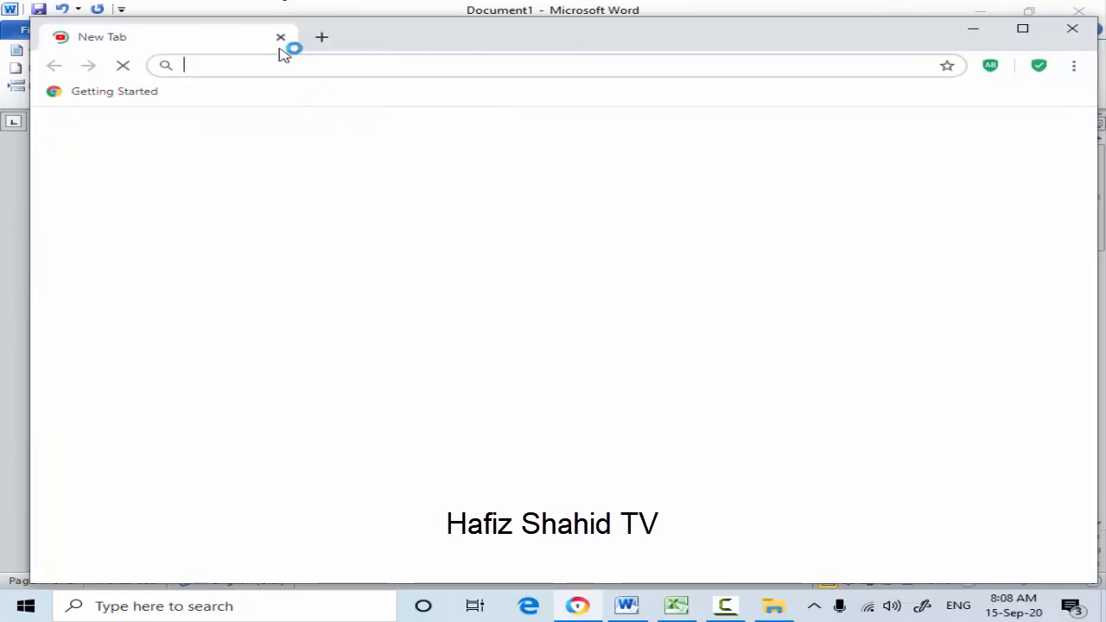
click(975, 30)
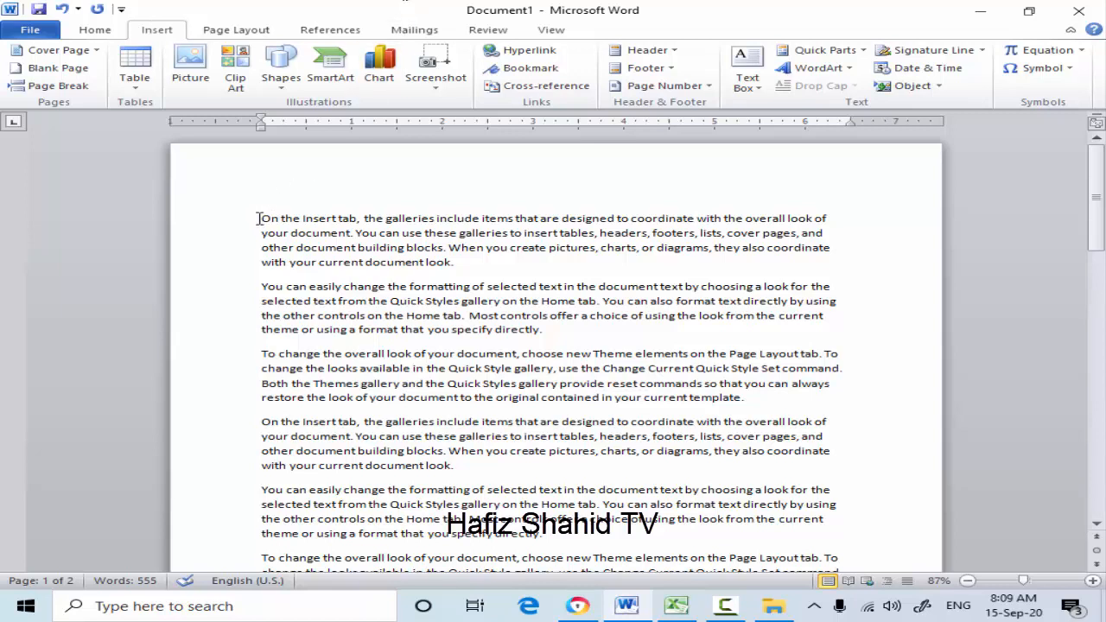
drag(259, 218, 834, 216)
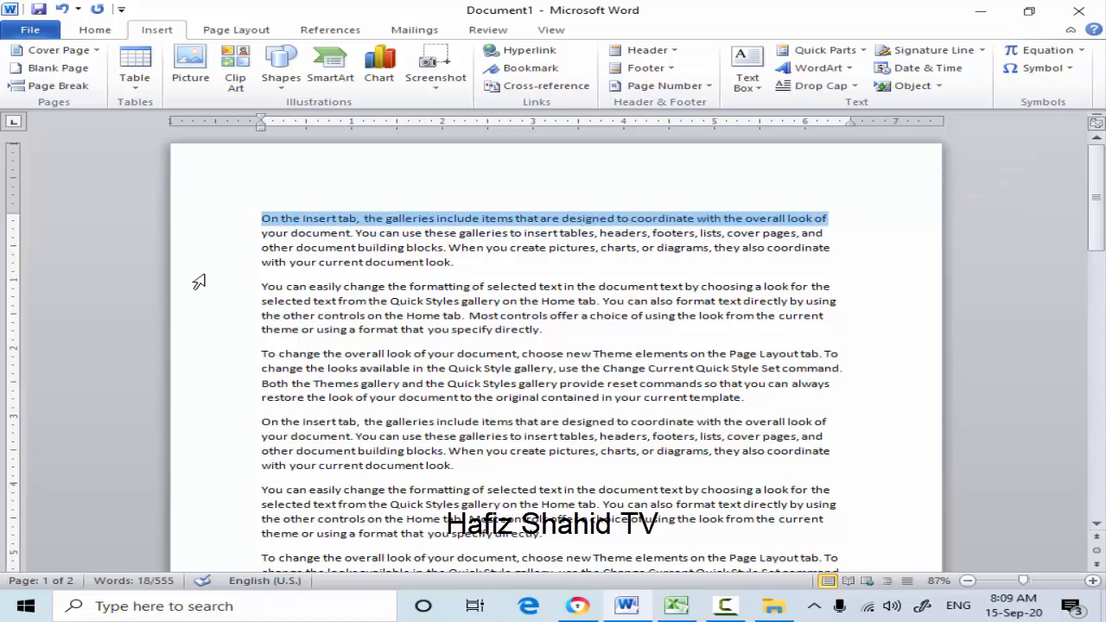
- Switch to AVG Secure Browser, search the web for "naat", and look through the results before minimizing the browser
click(577, 606)
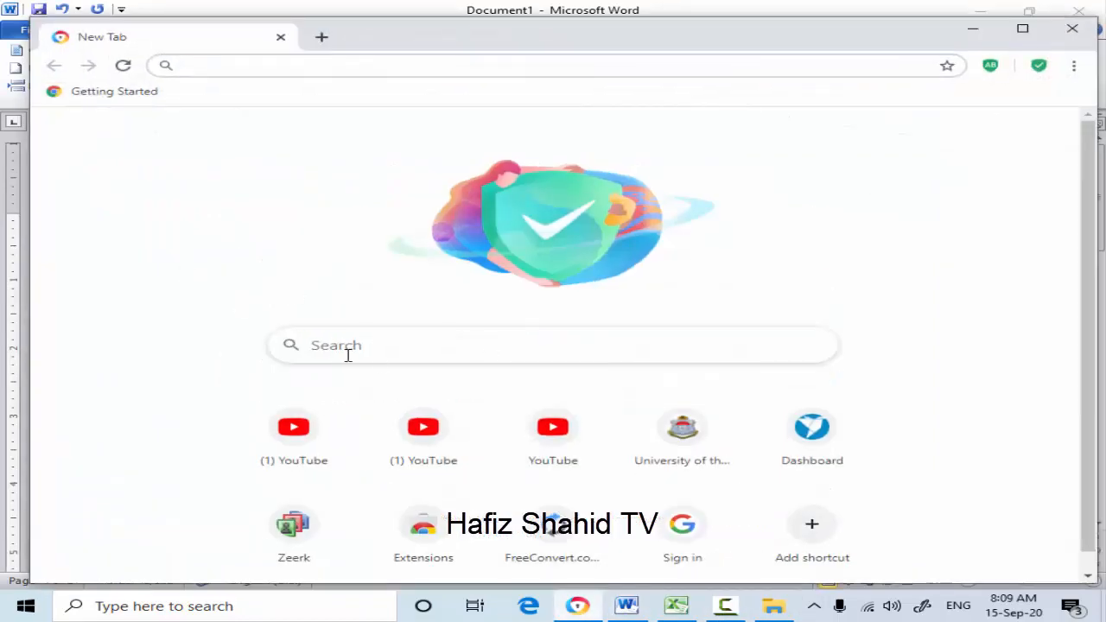
click(388, 348)
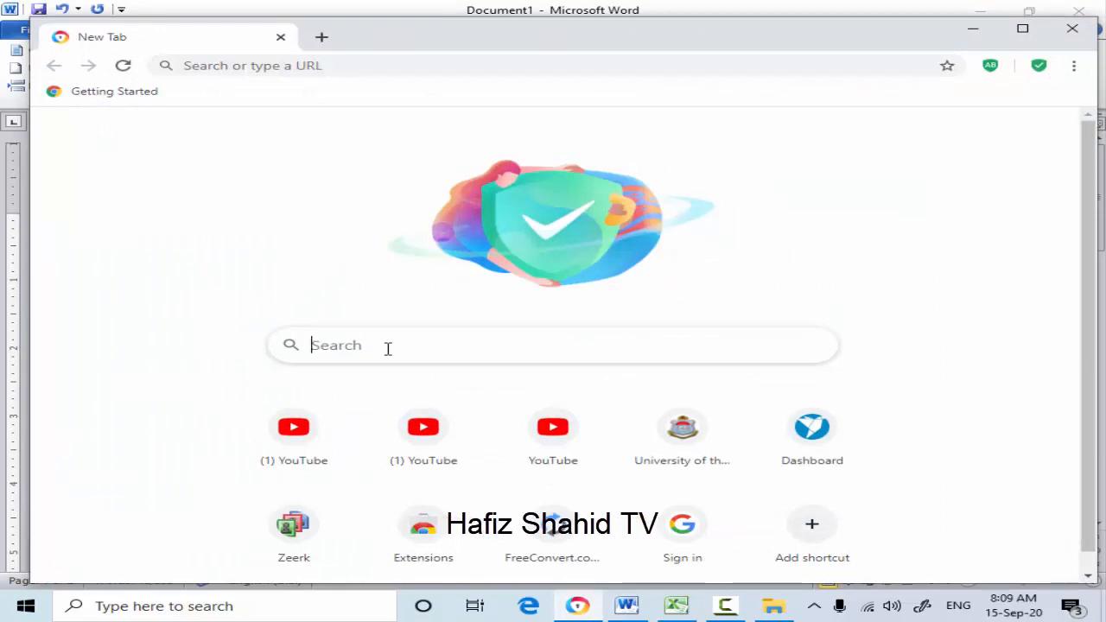
text(g)
key(BackSpace)
text(naat)
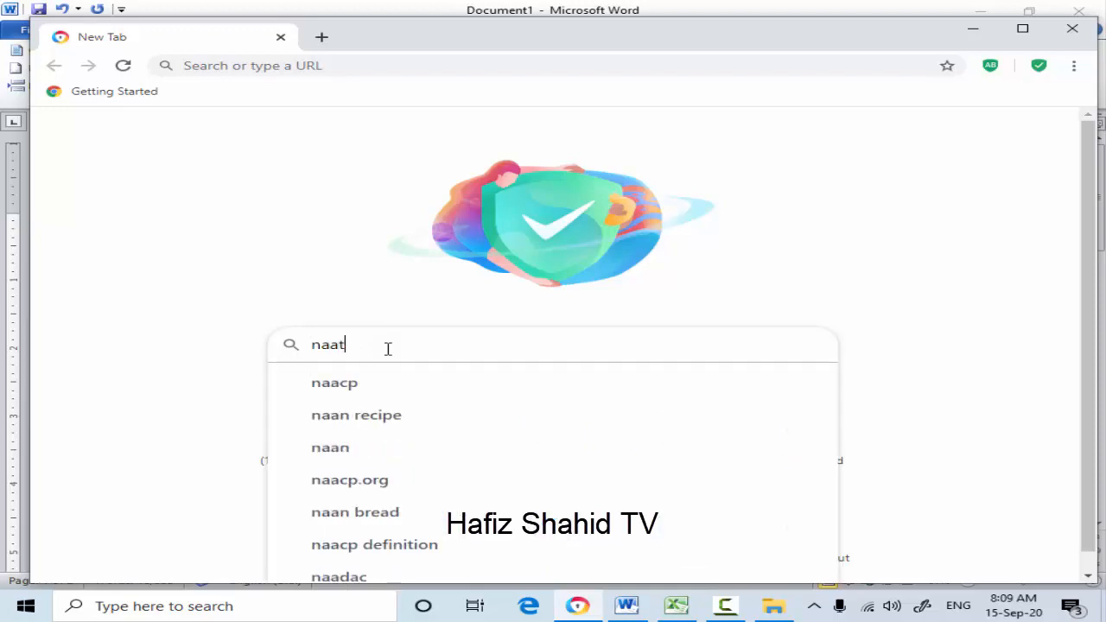
key(Return)
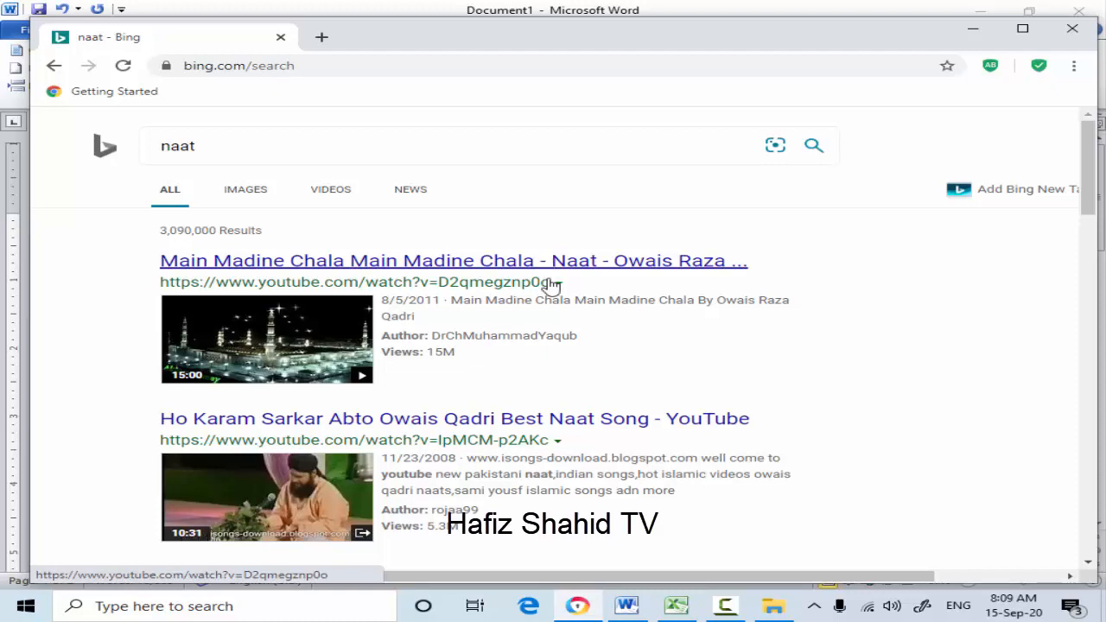
scroll(536, 419, down, 3)
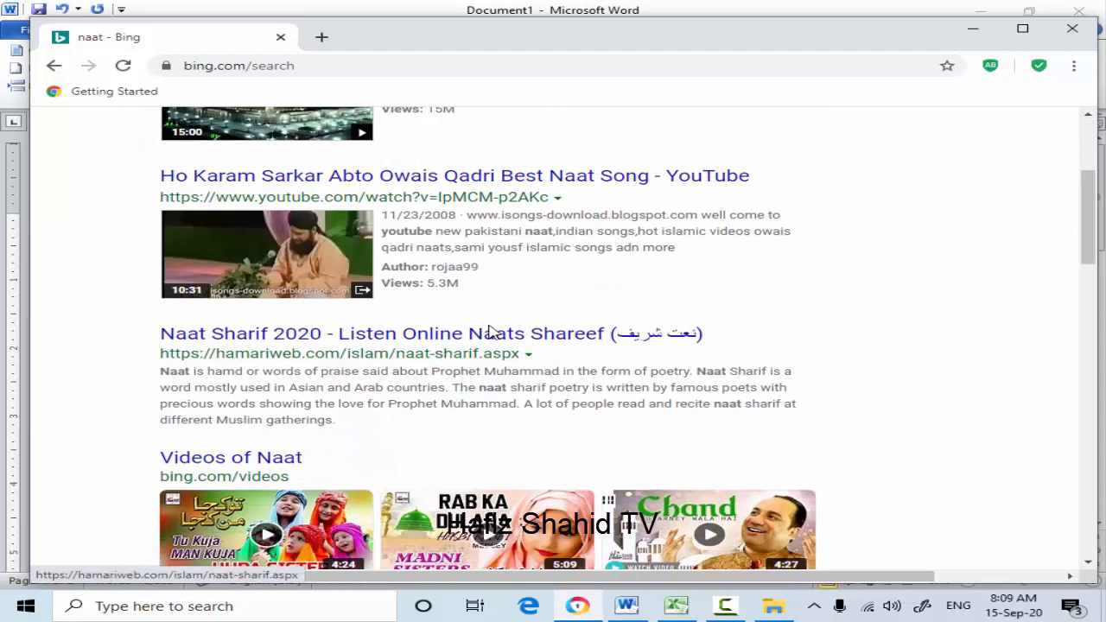
scroll(487, 341, down, 3)
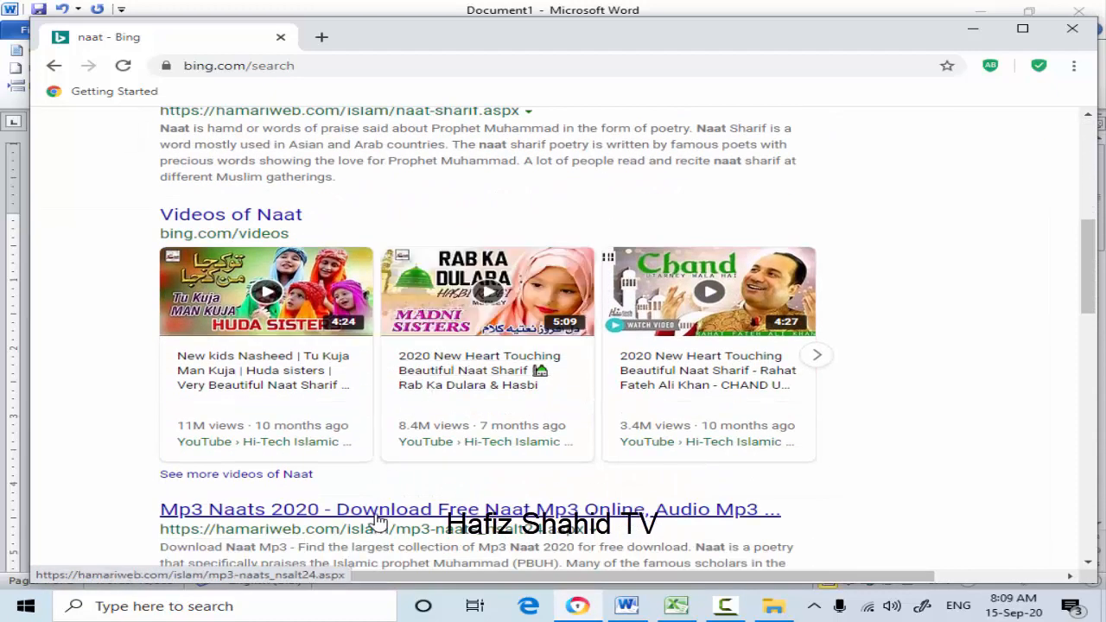
scroll(405, 450, down, 1)
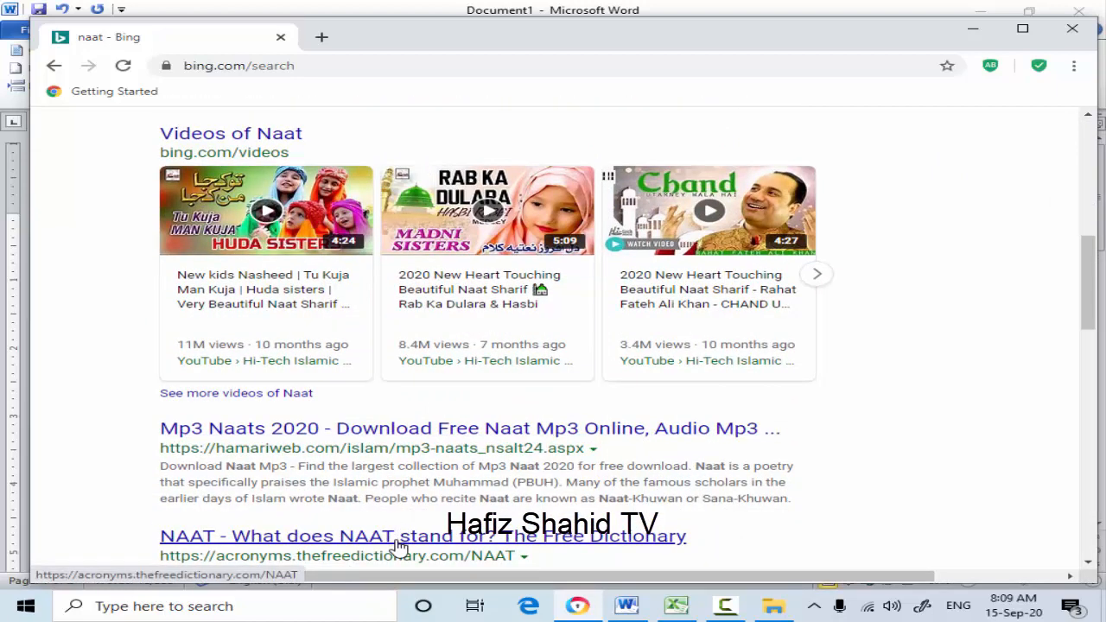
click(973, 28)
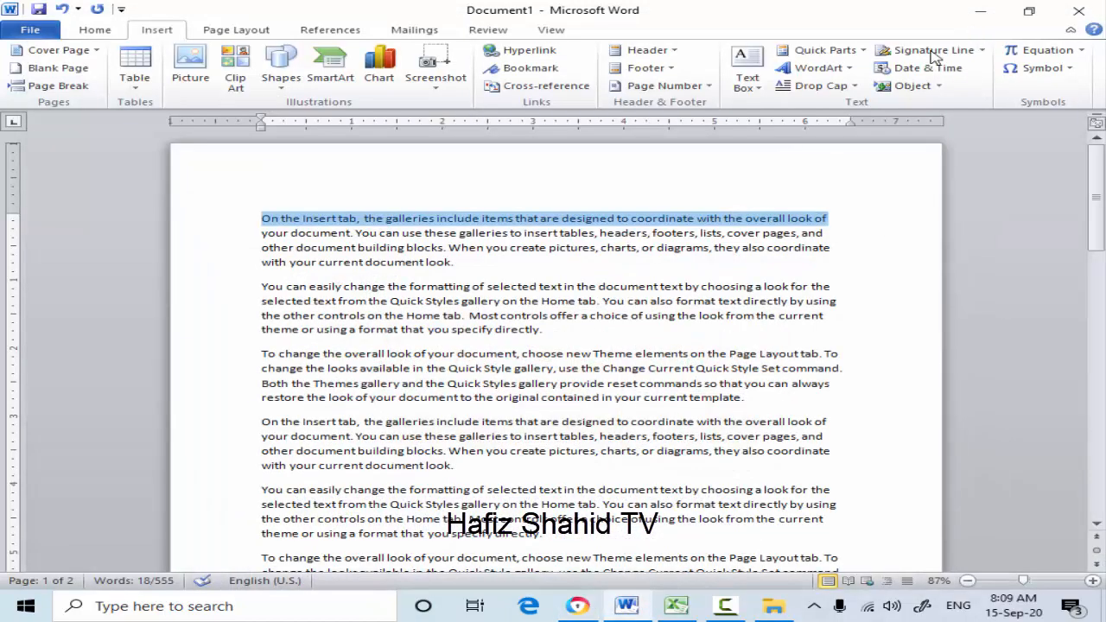
- Insert a blank line below the first paragraph of the document
click(226, 248)
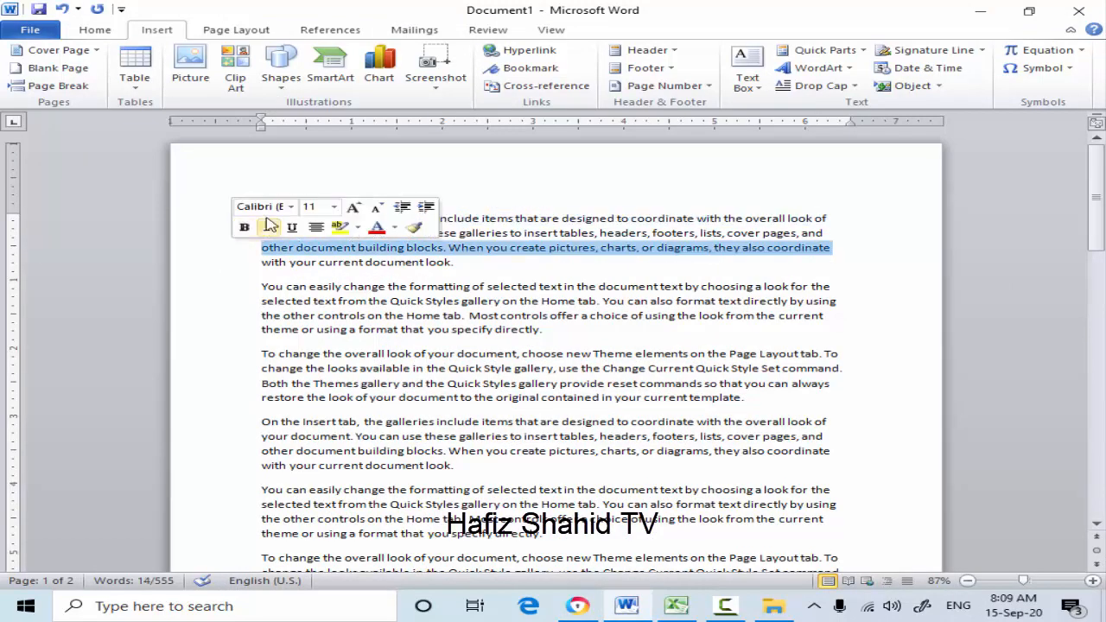
click(475, 268)
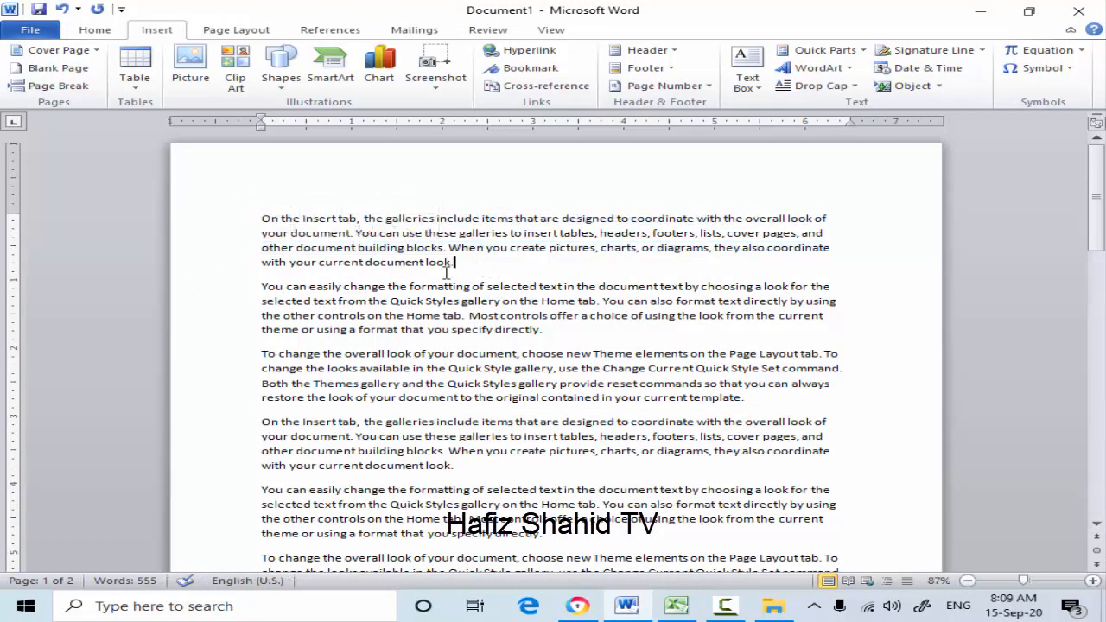
key(Return)
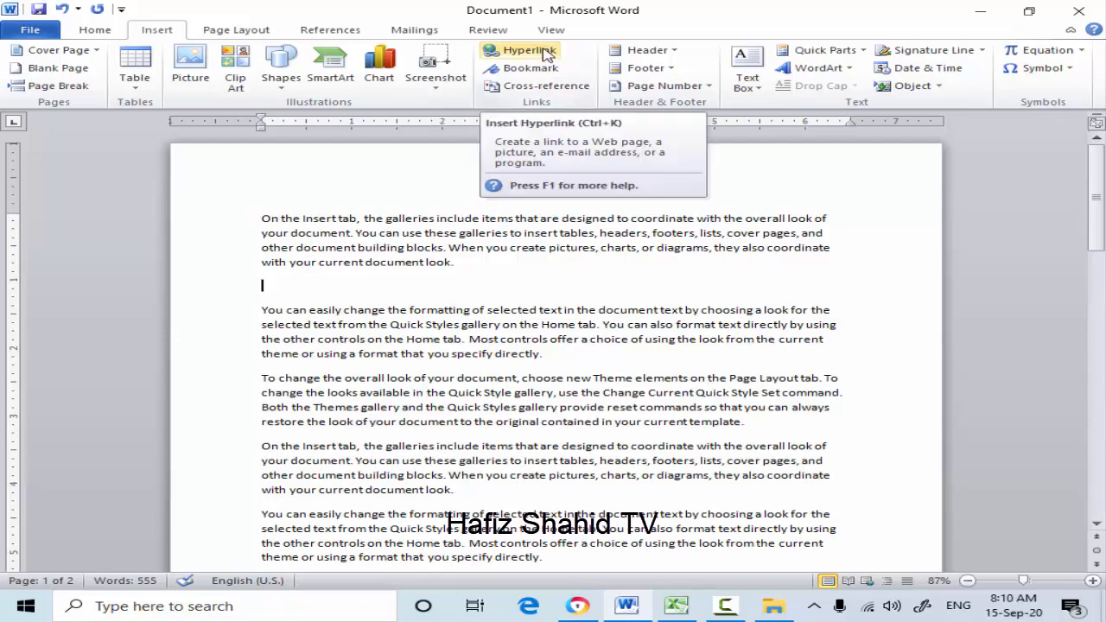
- Start a hyperlink to an existing file on the blank line and set the folder to look in to Desktop
click(544, 53)
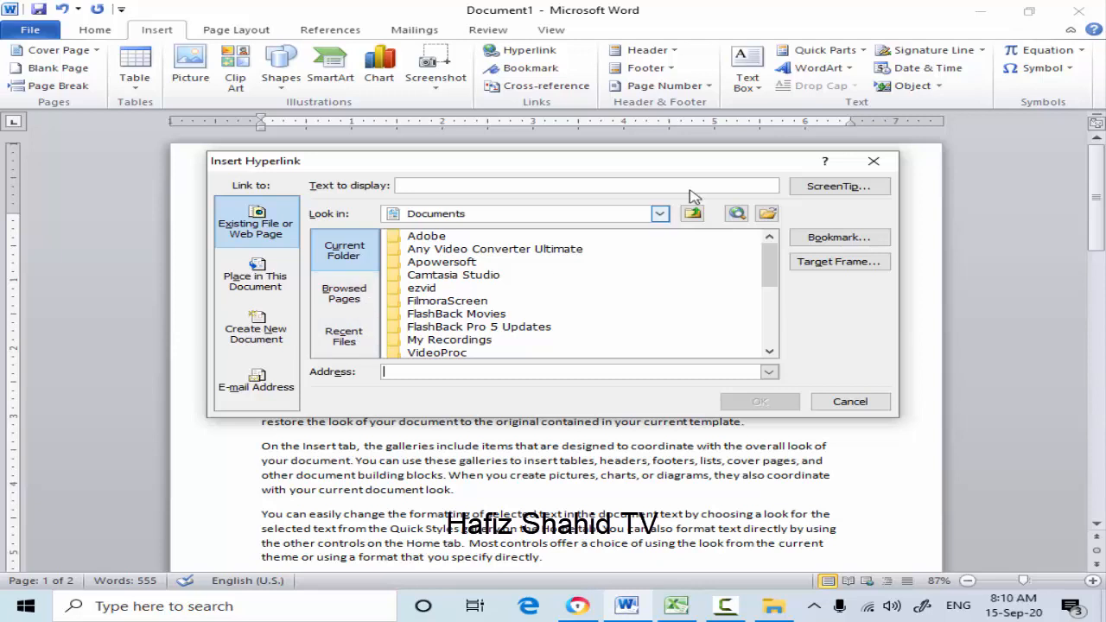
click(659, 215)
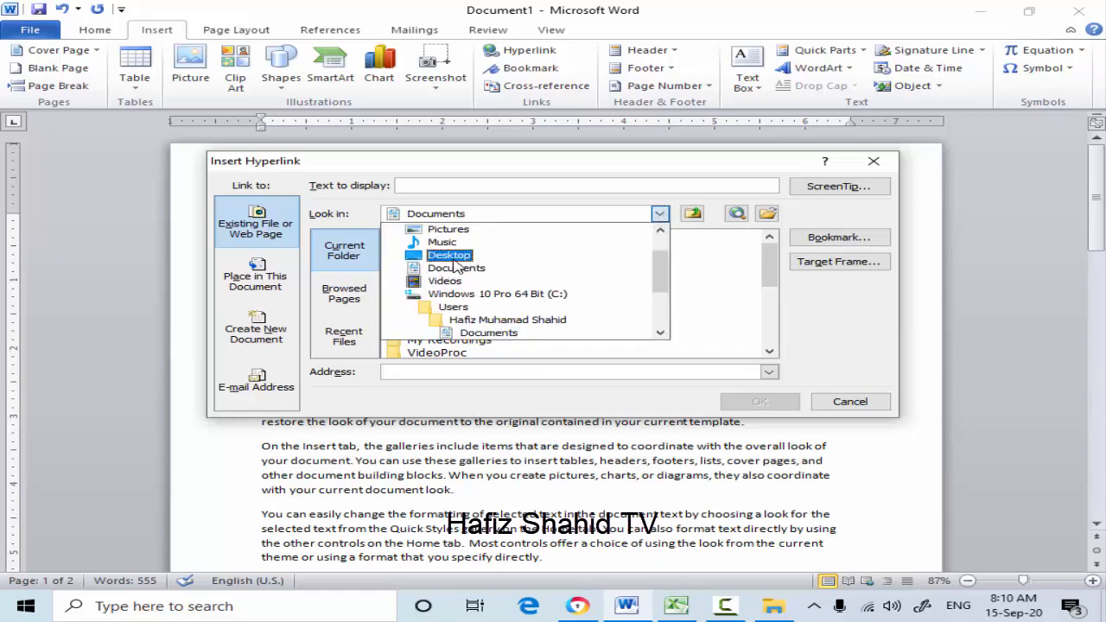
scroll(471, 289, down, 2)
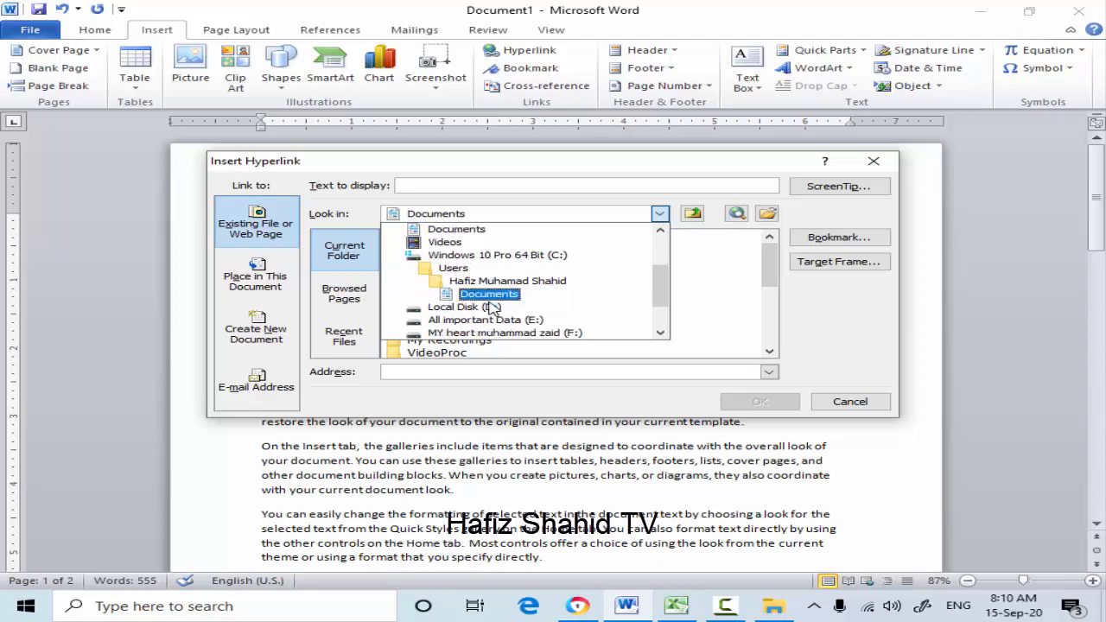
scroll(490, 308, down, 2)
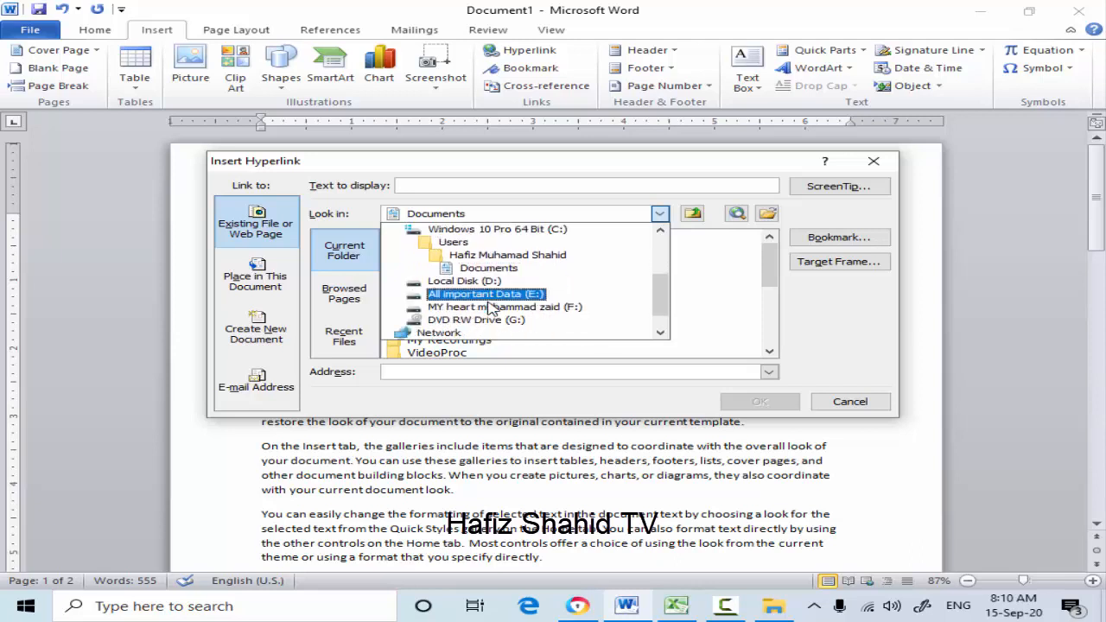
scroll(491, 308, down, 1)
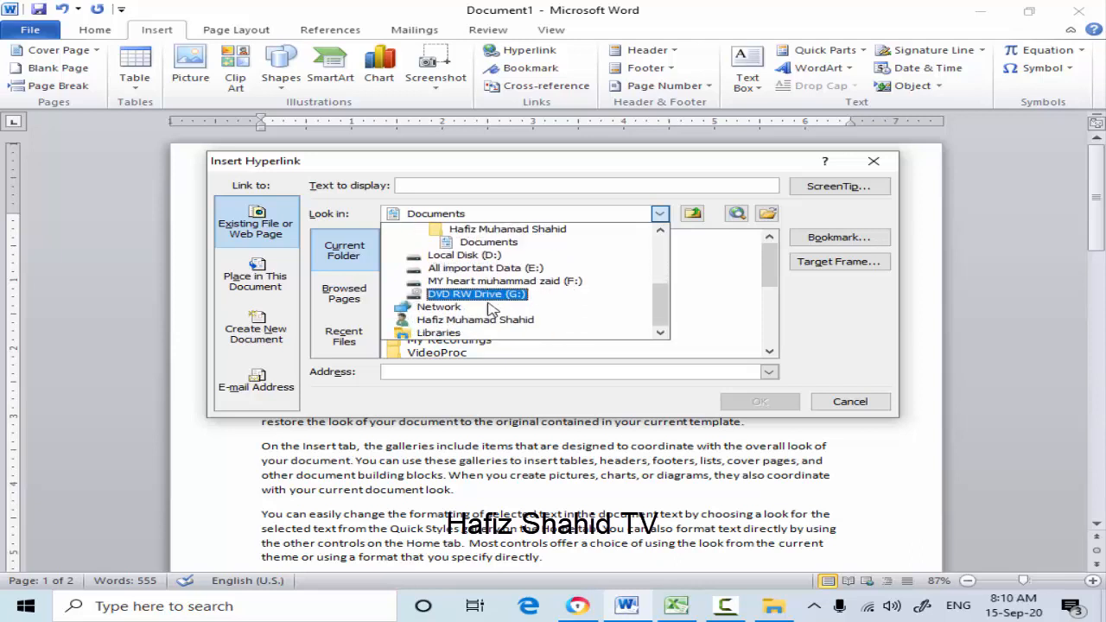
scroll(490, 308, up, 4)
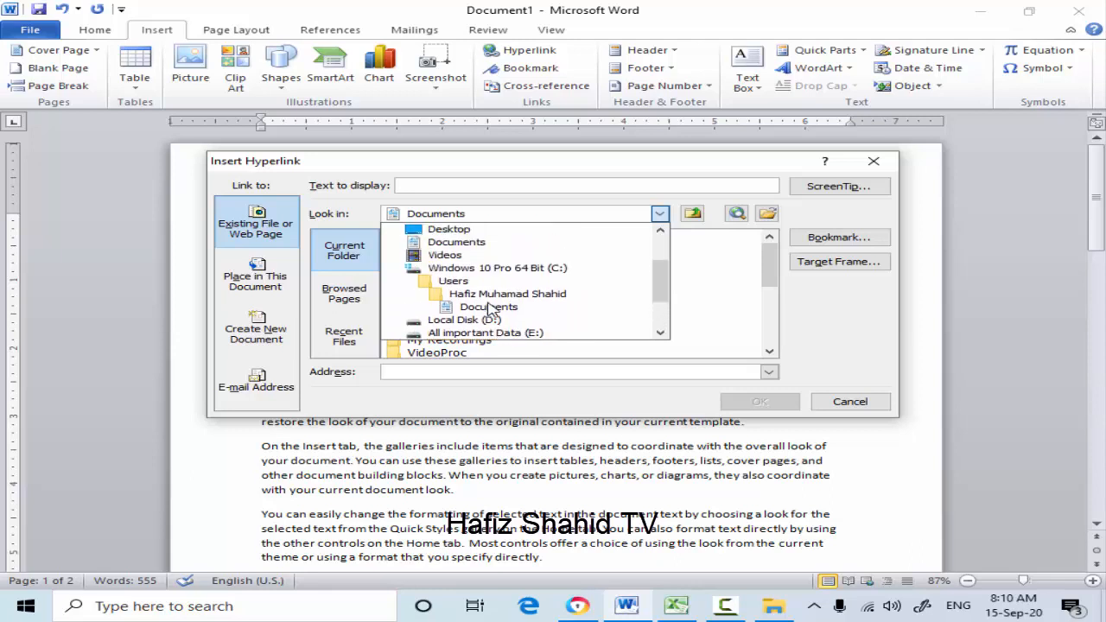
scroll(490, 308, up, 2)
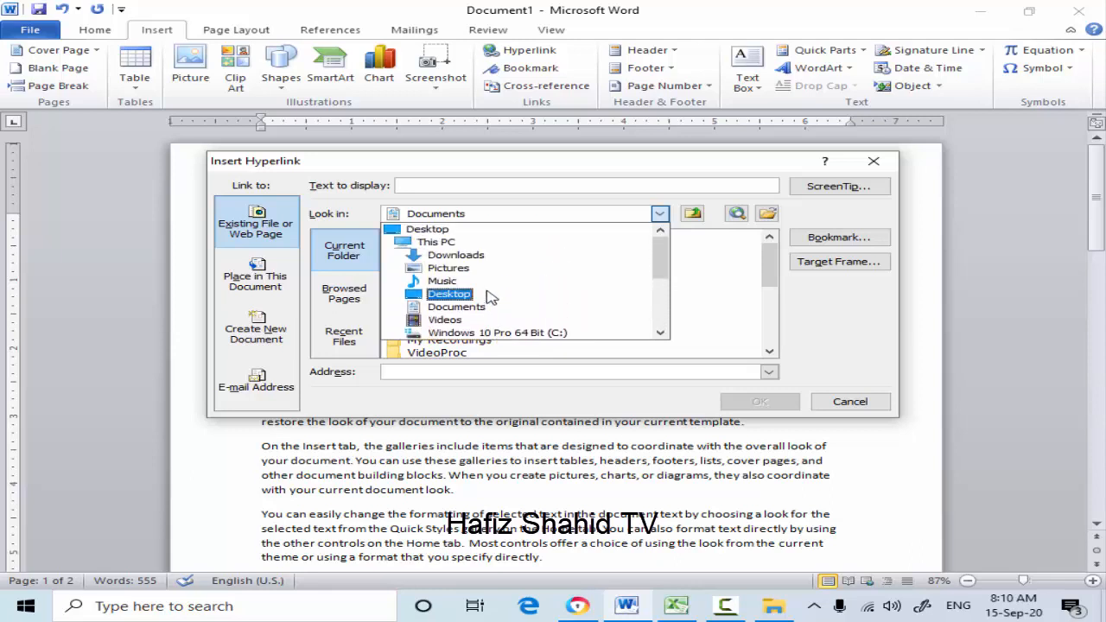
click(458, 230)
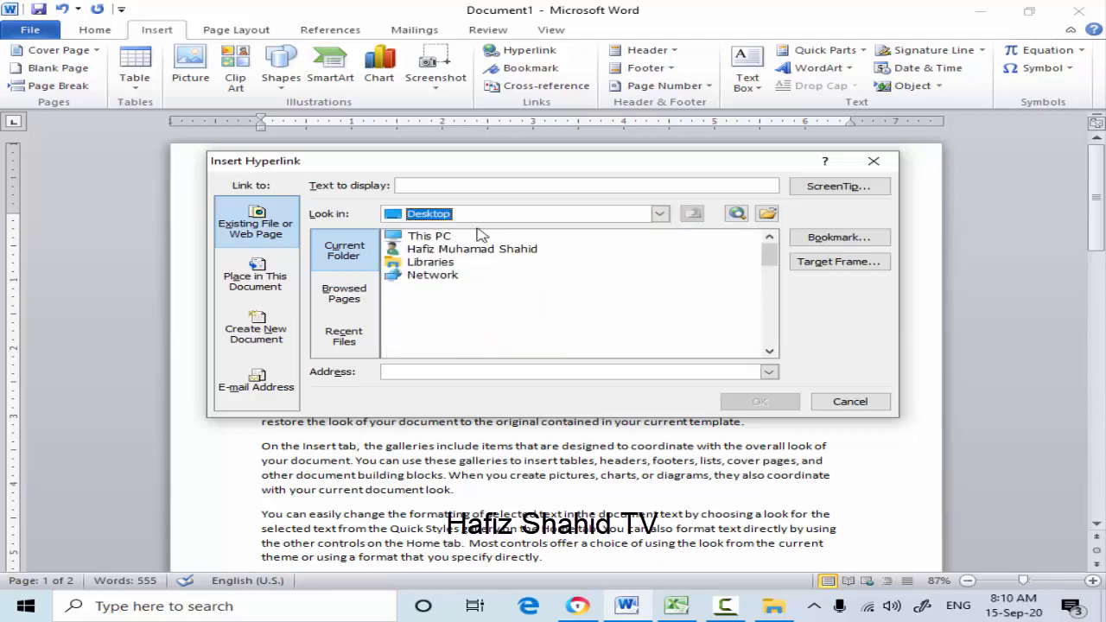
- Choose the CV PNG image on the Desktop as the link target and insert the hyperlink
scroll(519, 320, down, 2)
scroll(518, 320, down, 3)
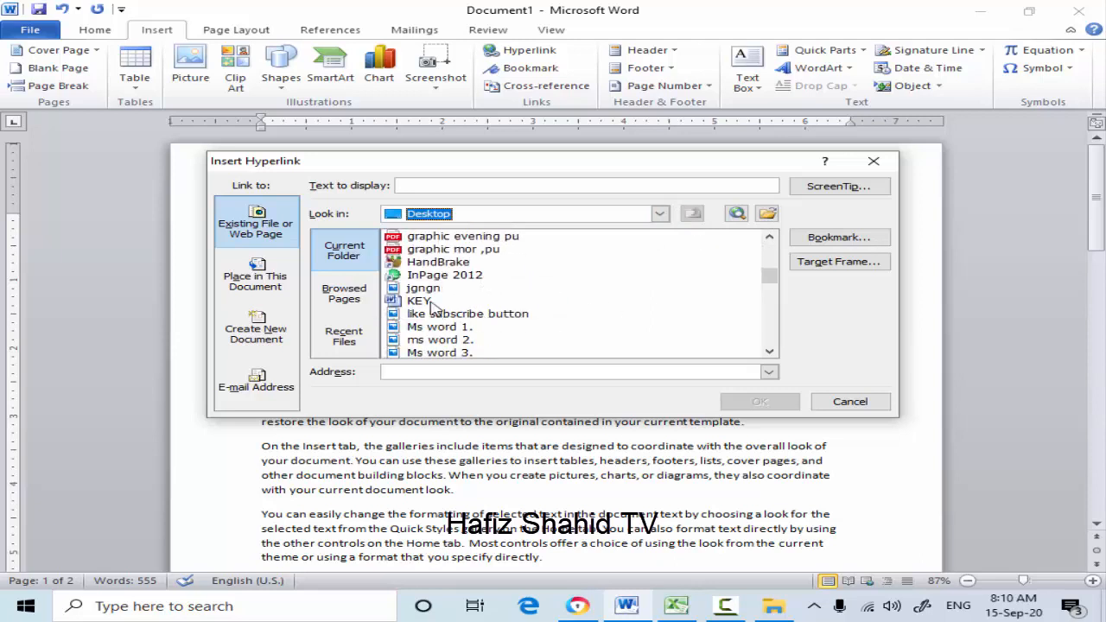
scroll(438, 294, up, 1)
click(460, 239)
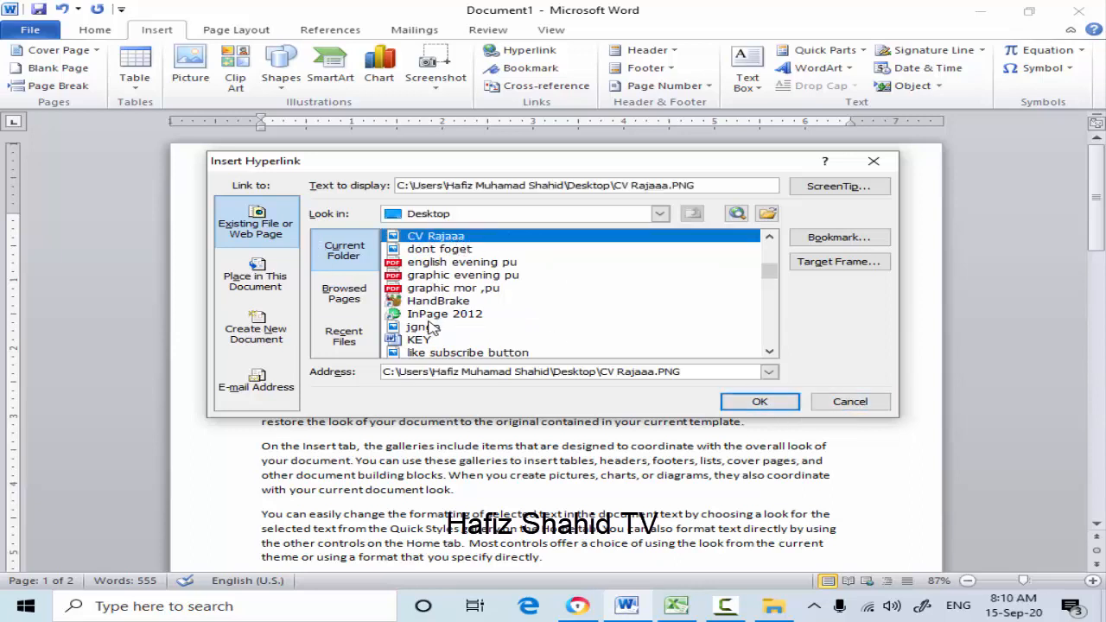
click(759, 403)
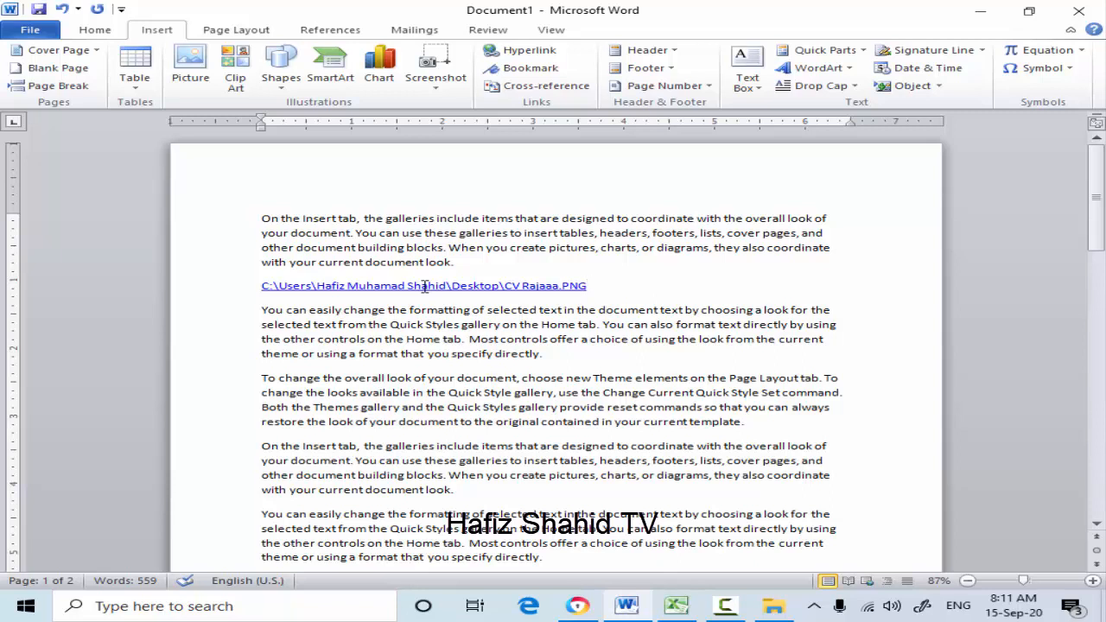
scroll(453, 250, down, 1)
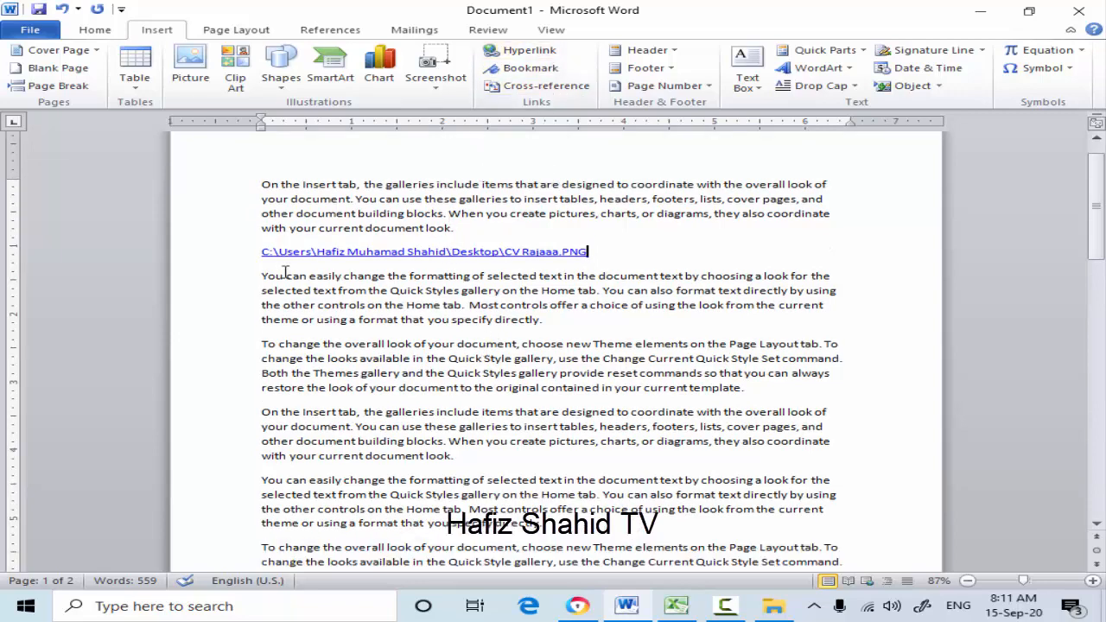
click(542, 320)
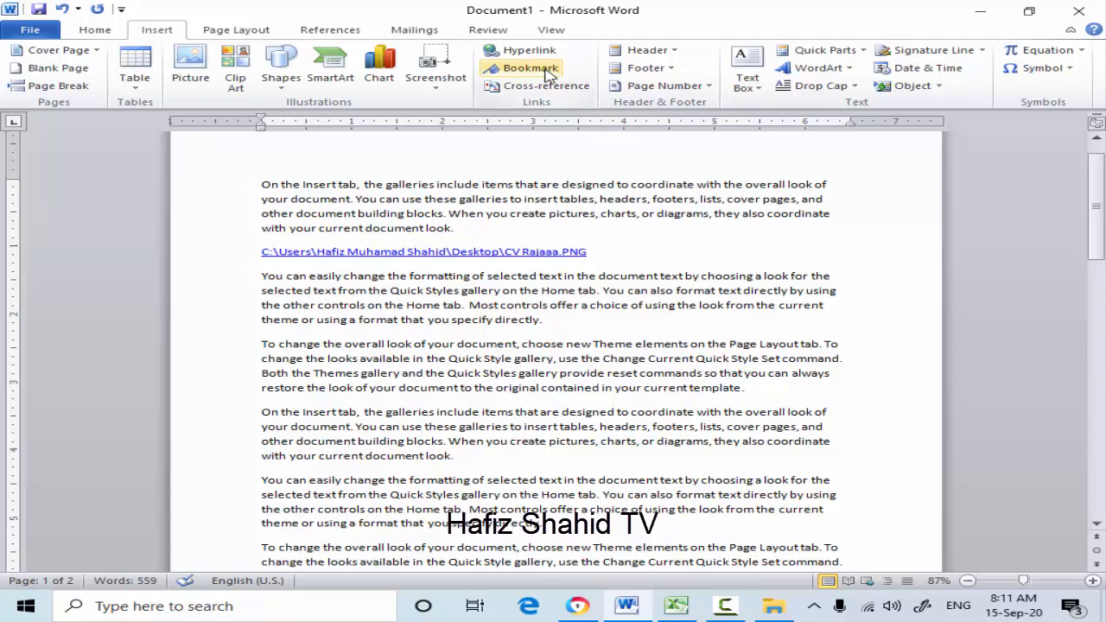
click(544, 72)
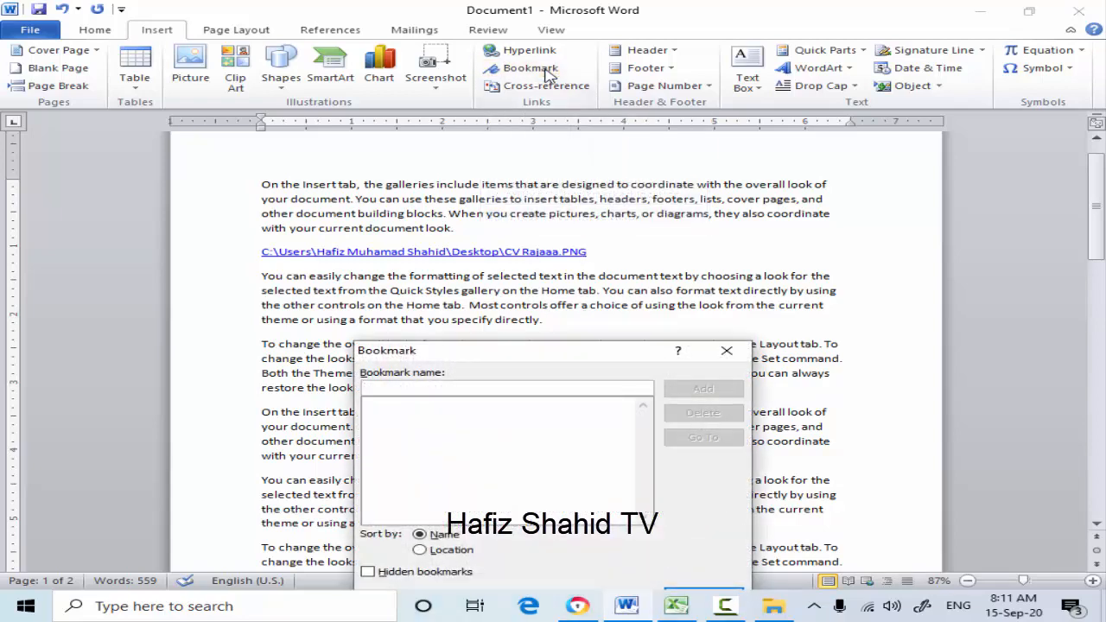
click(726, 351)
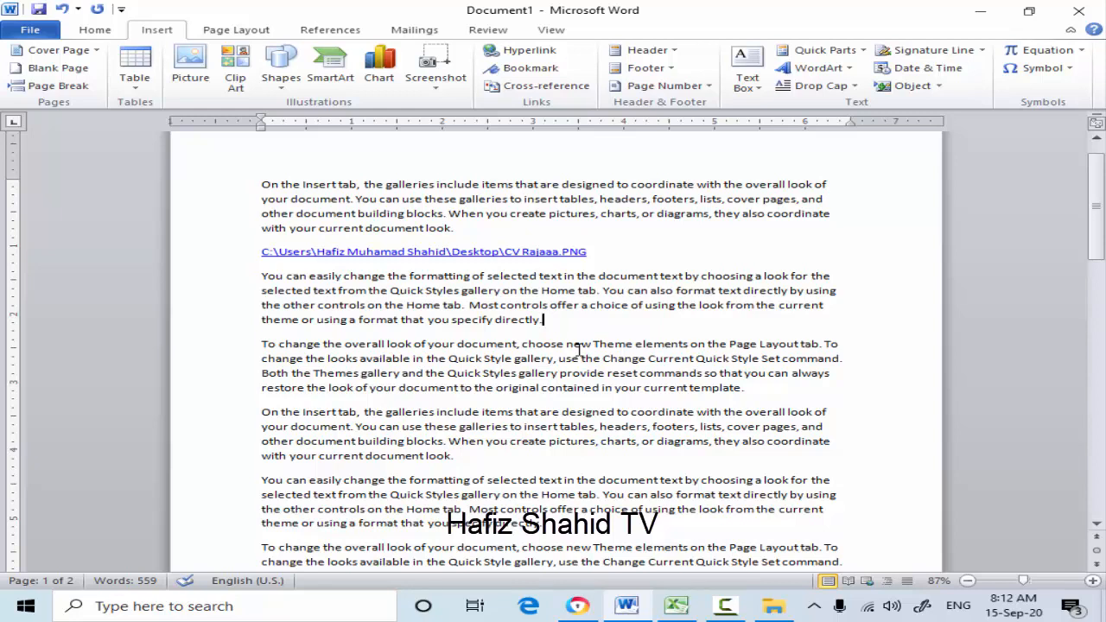
- Highlight the word "directly." in yellow at the end of the second "You can easily change the formatting" paragraph
scroll(565, 344, down, 3)
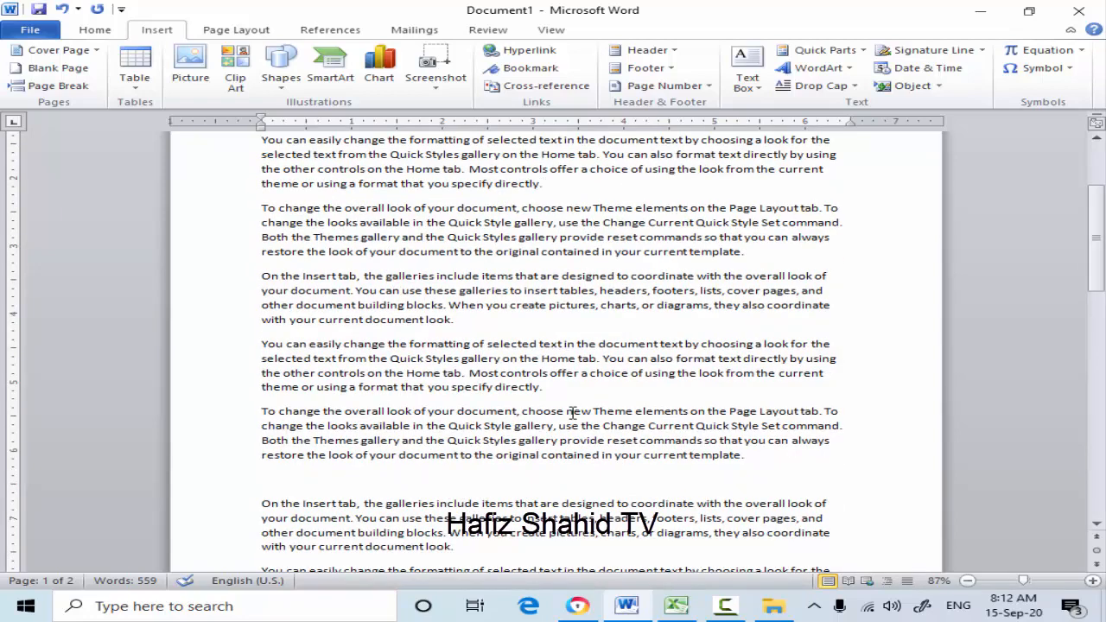
click(549, 390)
drag(544, 387, 494, 388)
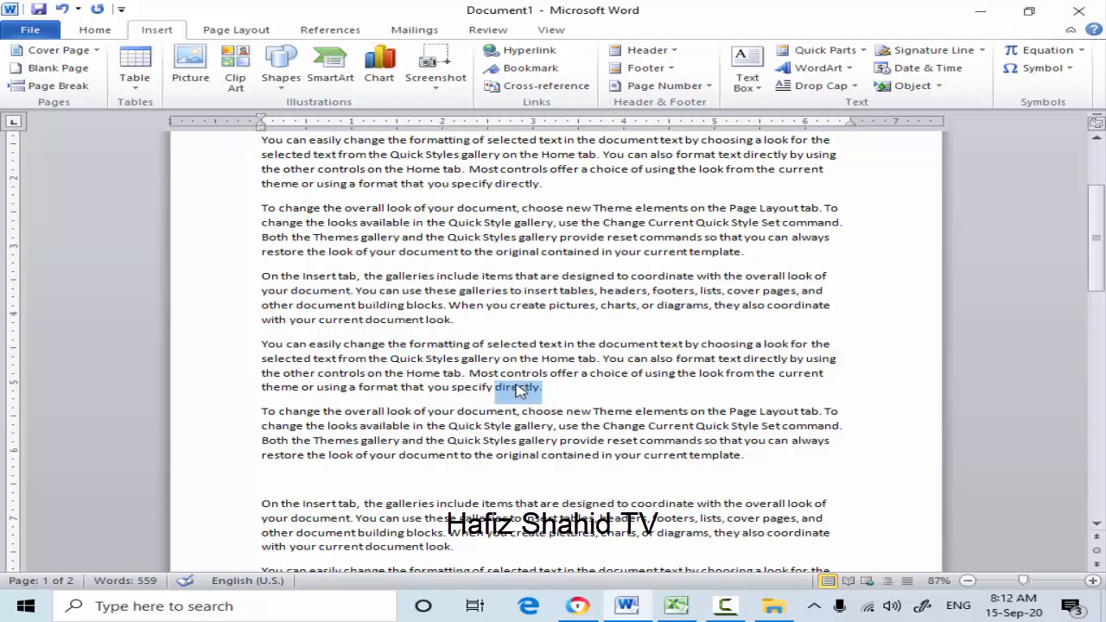
click(107, 31)
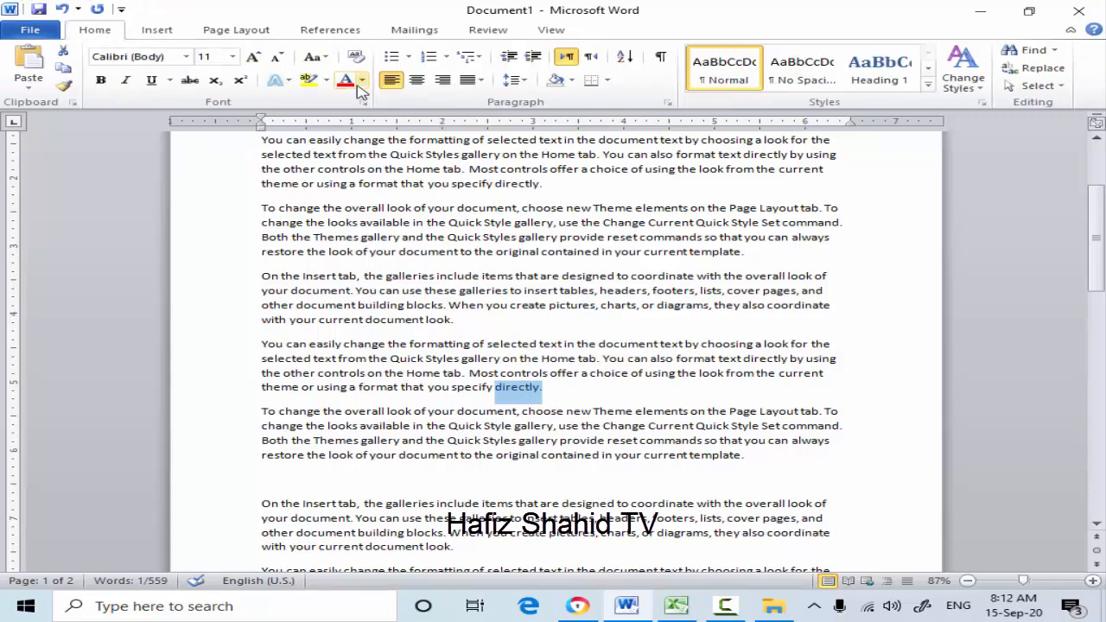
click(327, 81)
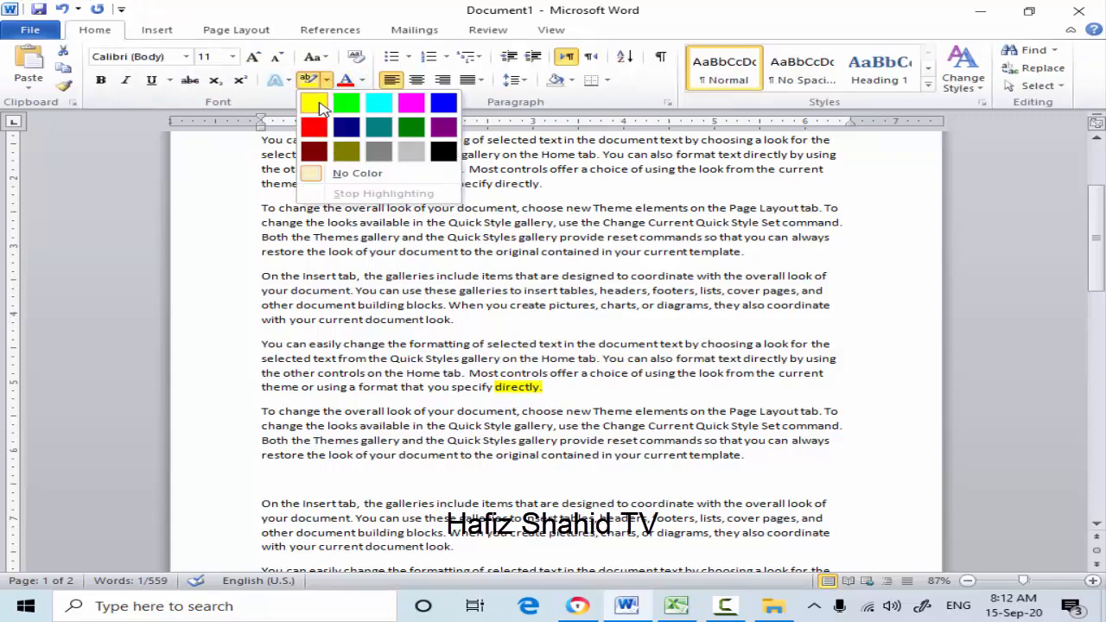
click(315, 104)
- Add a bookmark named abc at the yellow-highlighted word "directly"
click(557, 403)
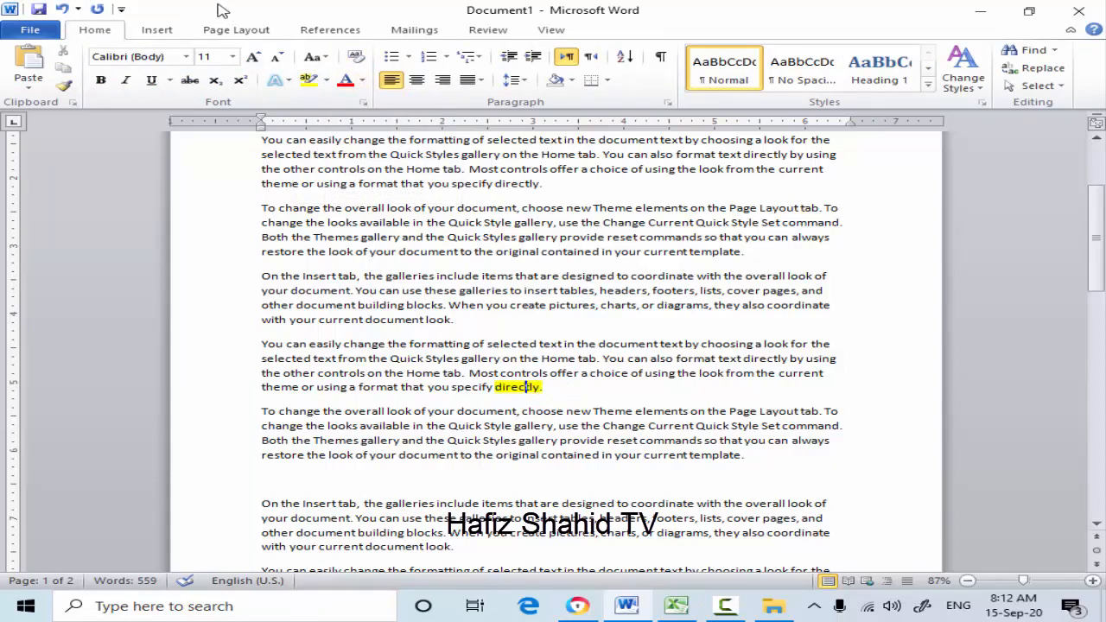
click(155, 31)
click(531, 69)
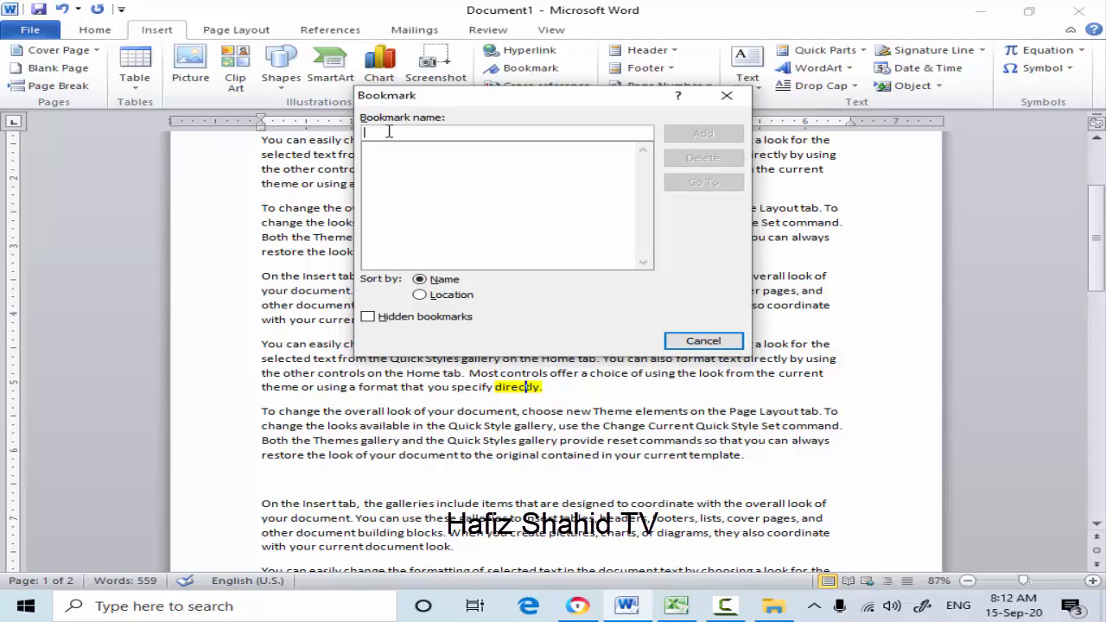
text(abc)
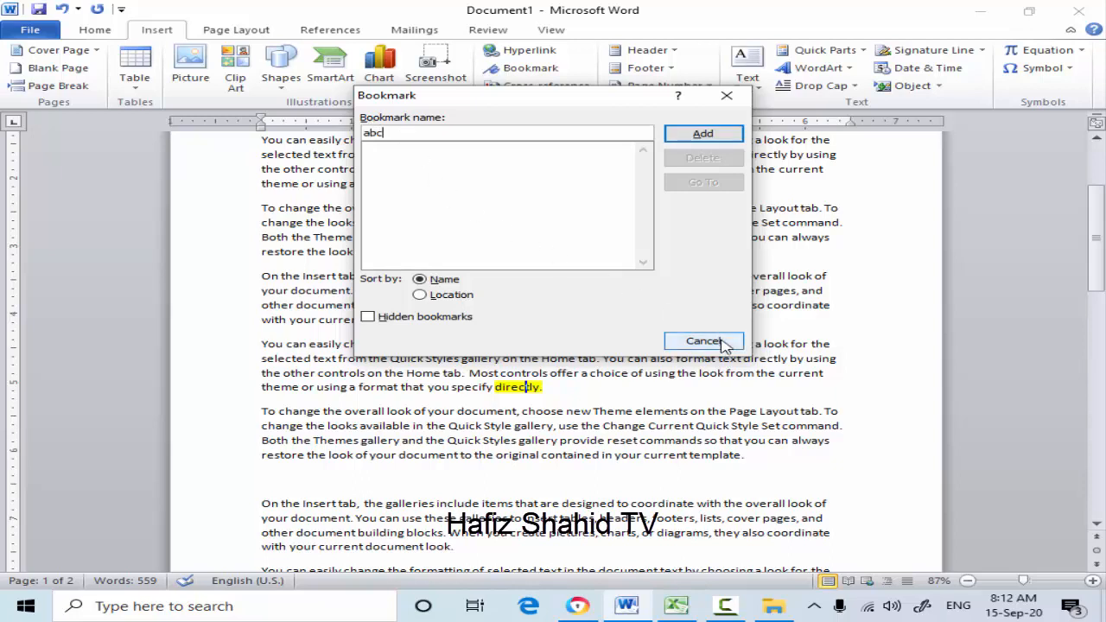
click(702, 135)
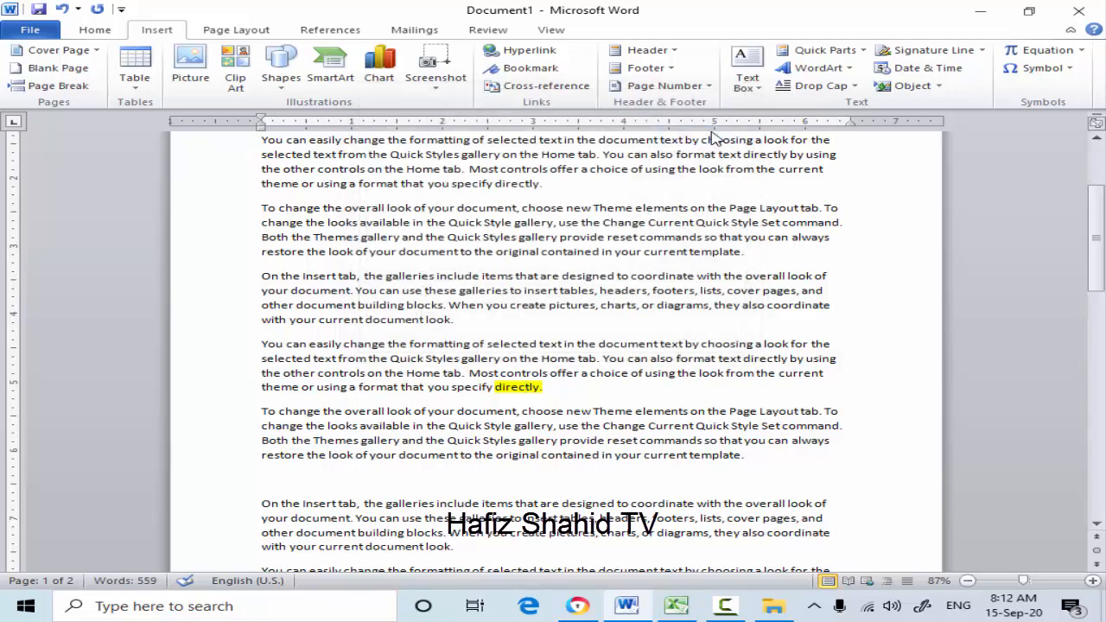
- Place the cursor at the start of the document and go to the abc bookmark from there
click(554, 395)
scroll(554, 395, up, 4)
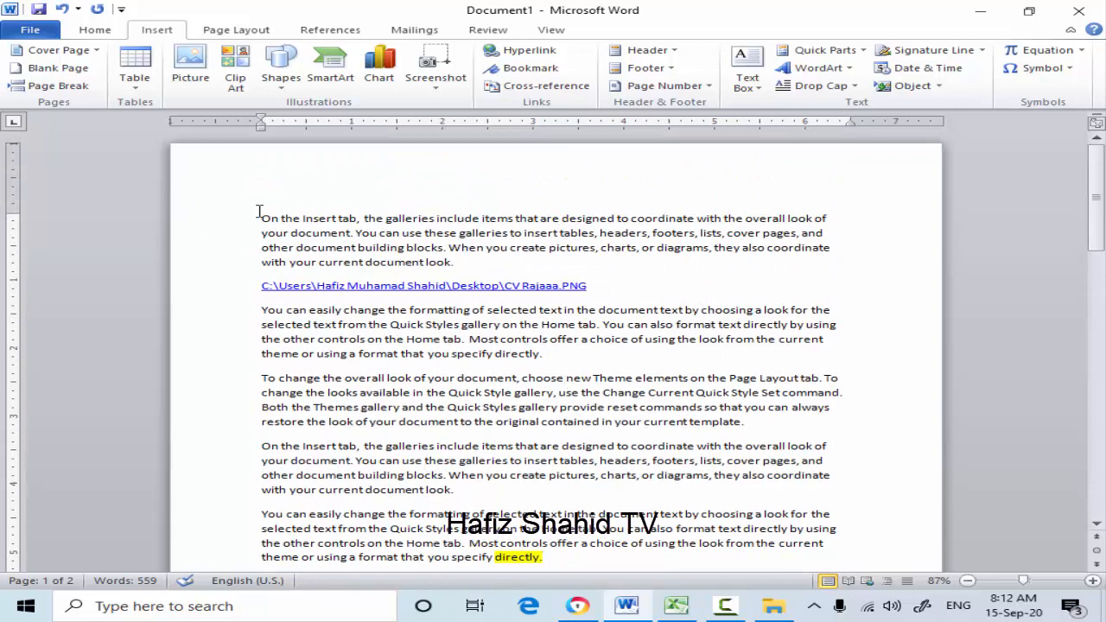
click(260, 216)
click(545, 69)
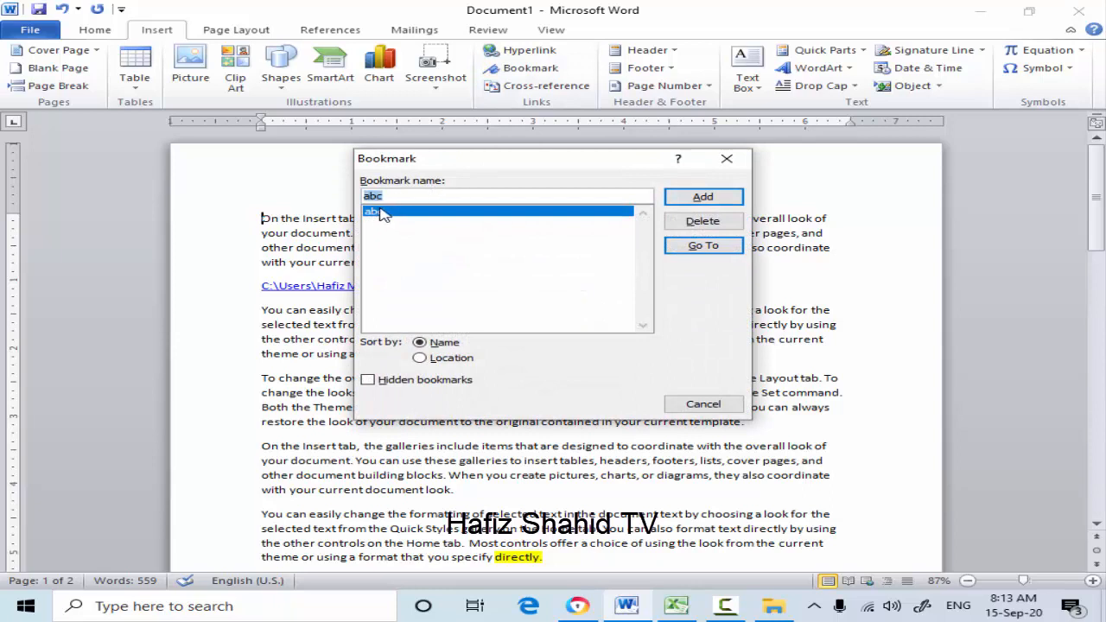
click(704, 246)
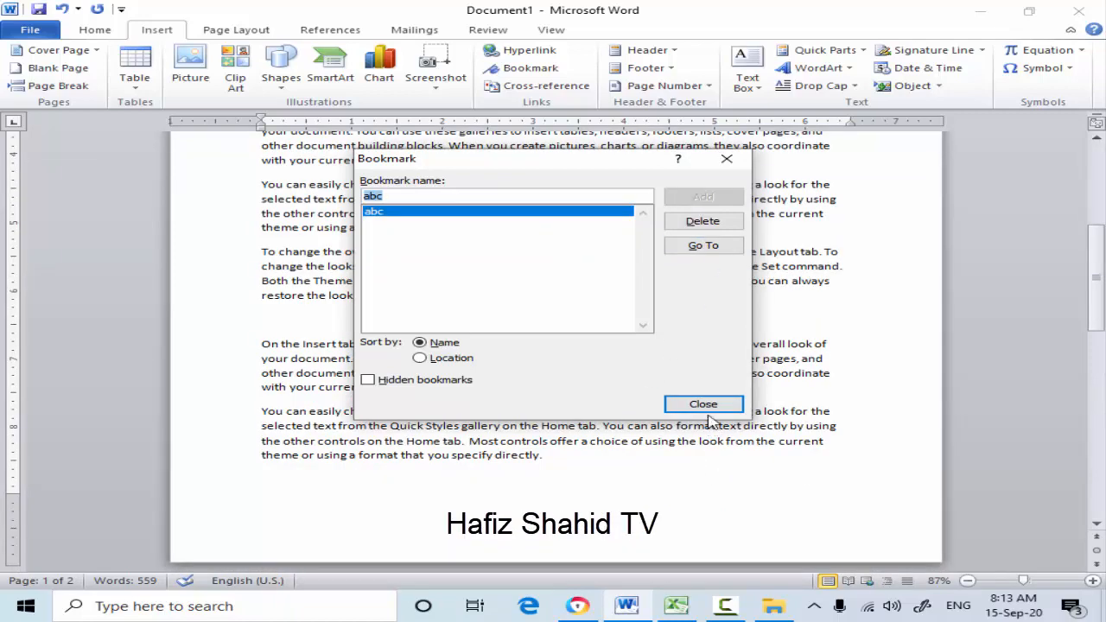
click(708, 403)
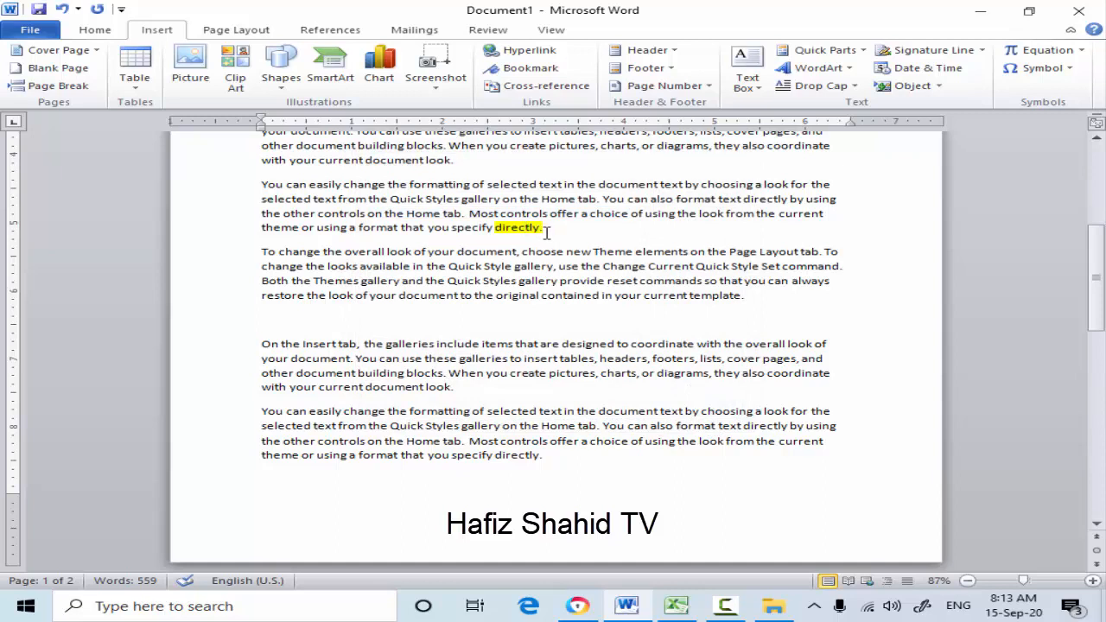
- Highlight "document look." in bright green at the end of the "On the Insert tab" paragraph below the yellow-highlighted word
click(456, 389)
drag(453, 388, 366, 388)
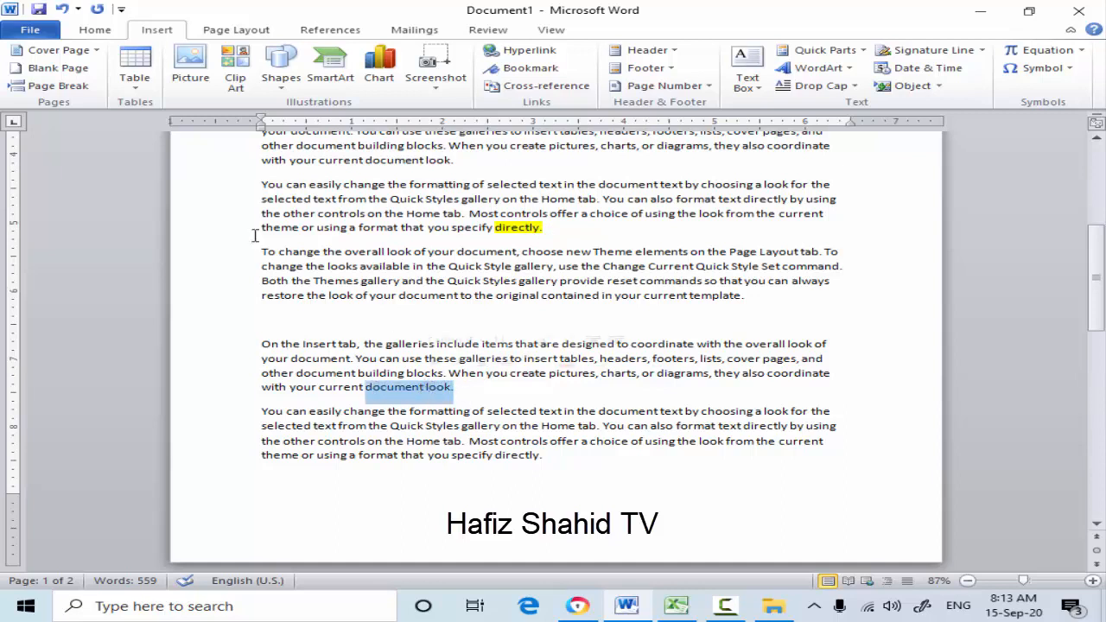
click(94, 31)
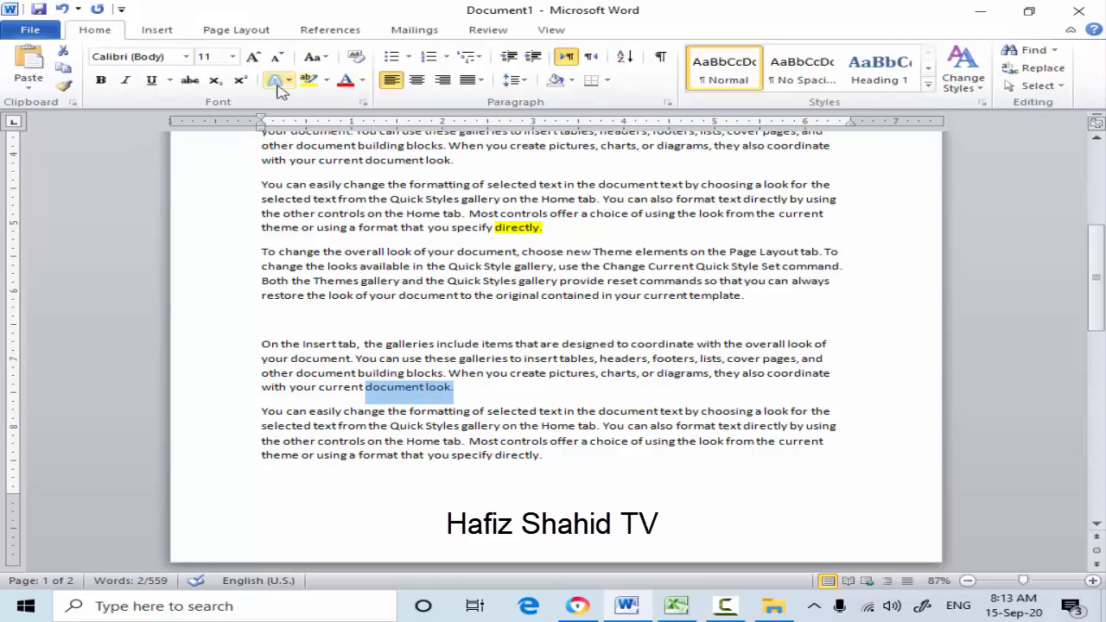
click(317, 79)
click(344, 101)
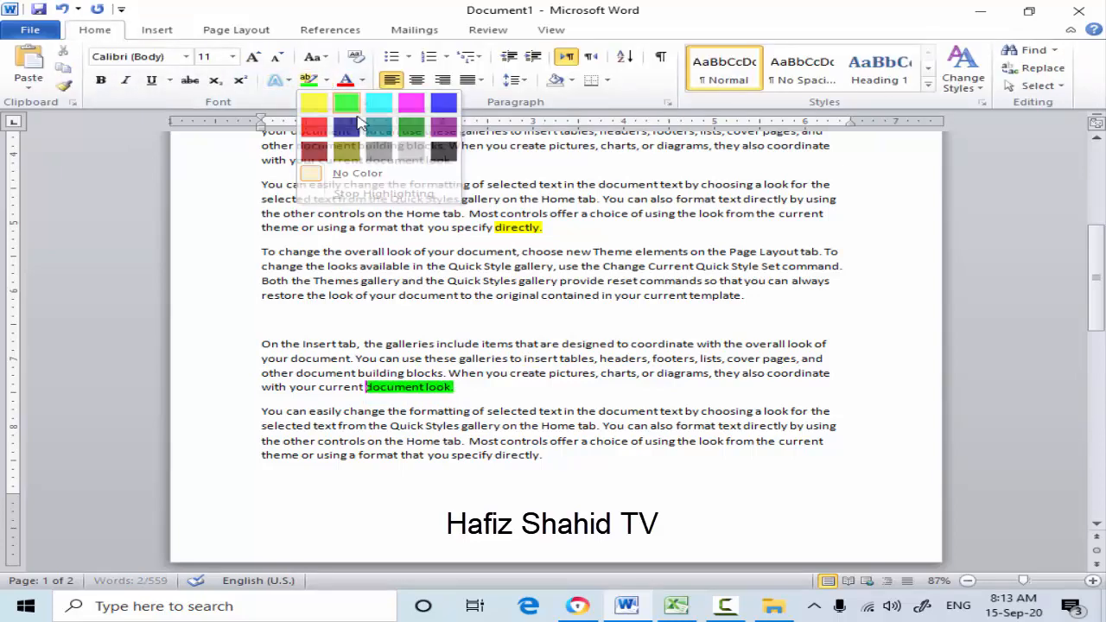
- Add a bookmark named ssss at the green-highlighted text "document look."
scroll(462, 391, up, 4)
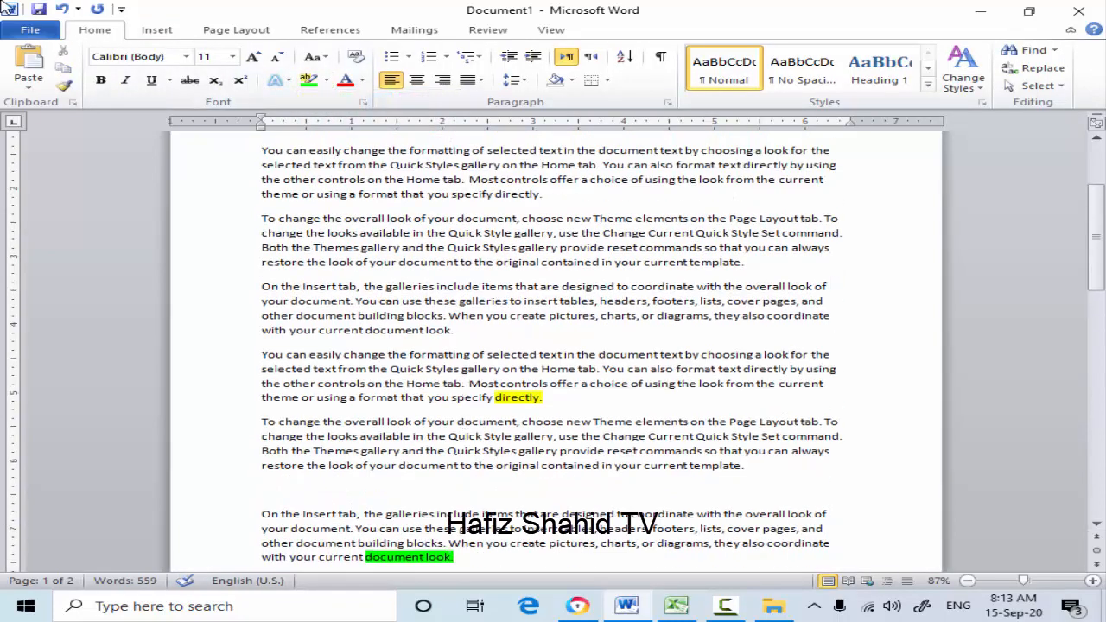
click(157, 32)
click(528, 68)
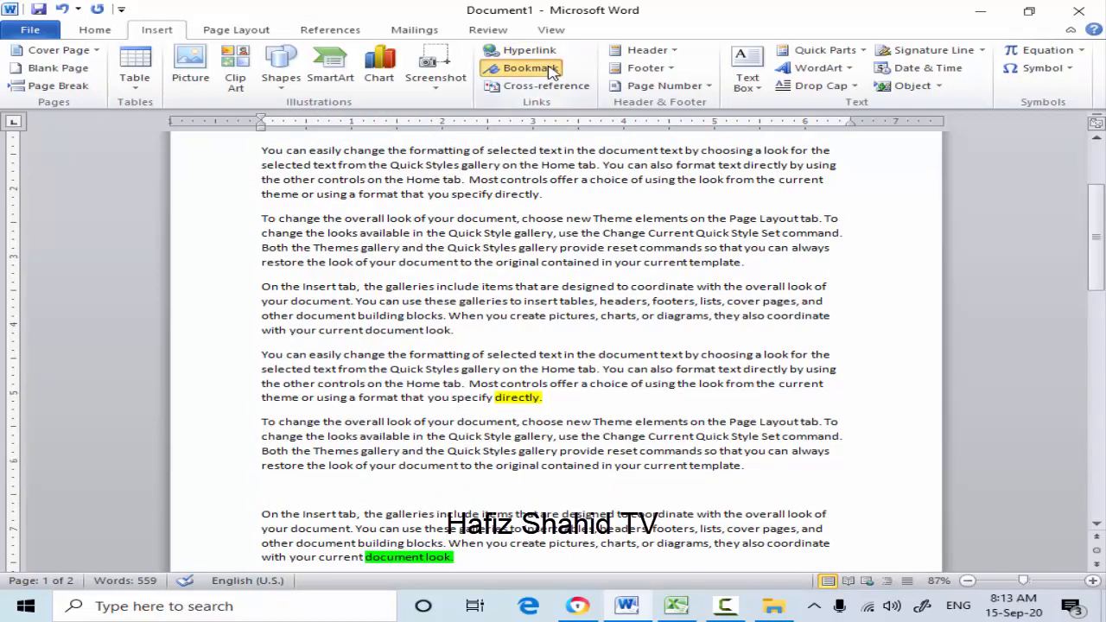
click(431, 196)
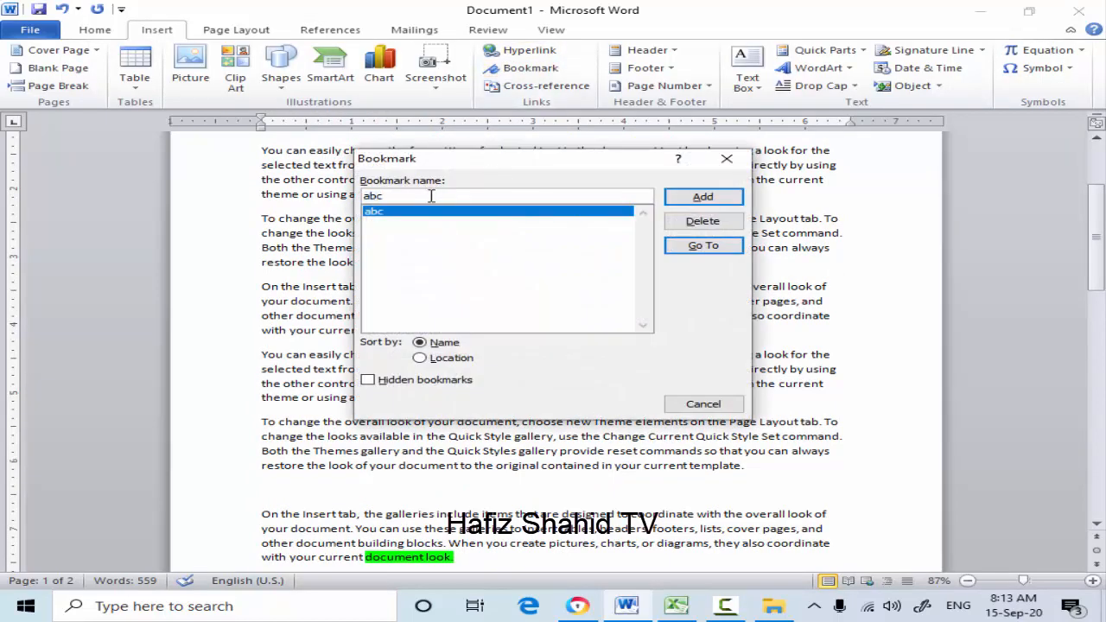
key(BackSpace)
key(BackSpace)
key(BackSpace)
text(ssss)
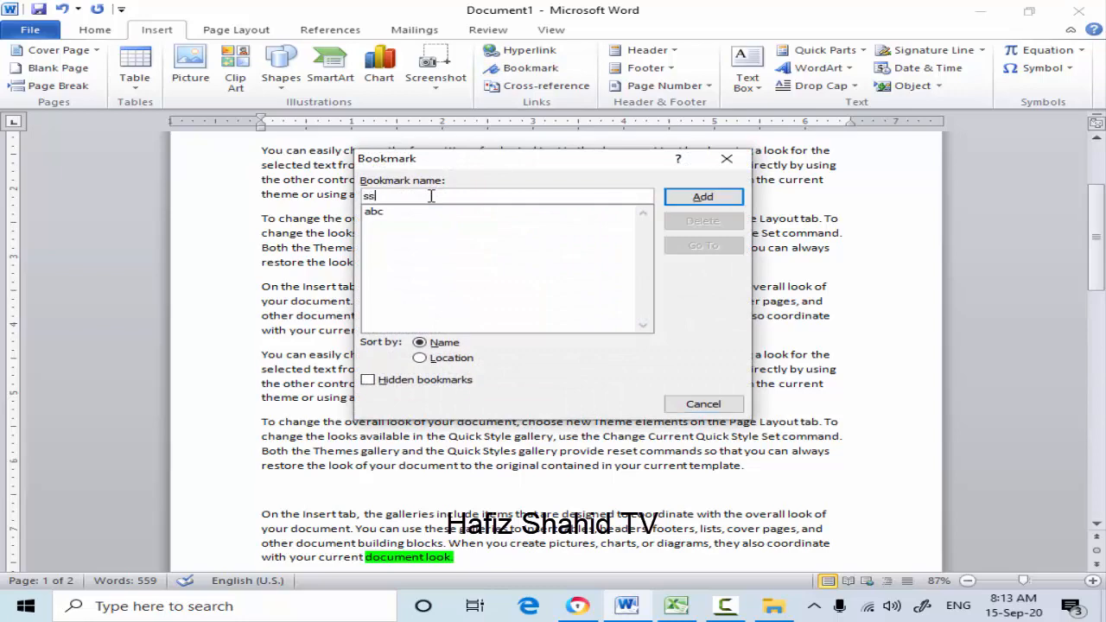
click(706, 197)
- Return to the beginning of the document and go to the ssss bookmark from there
scroll(646, 241, up, 4)
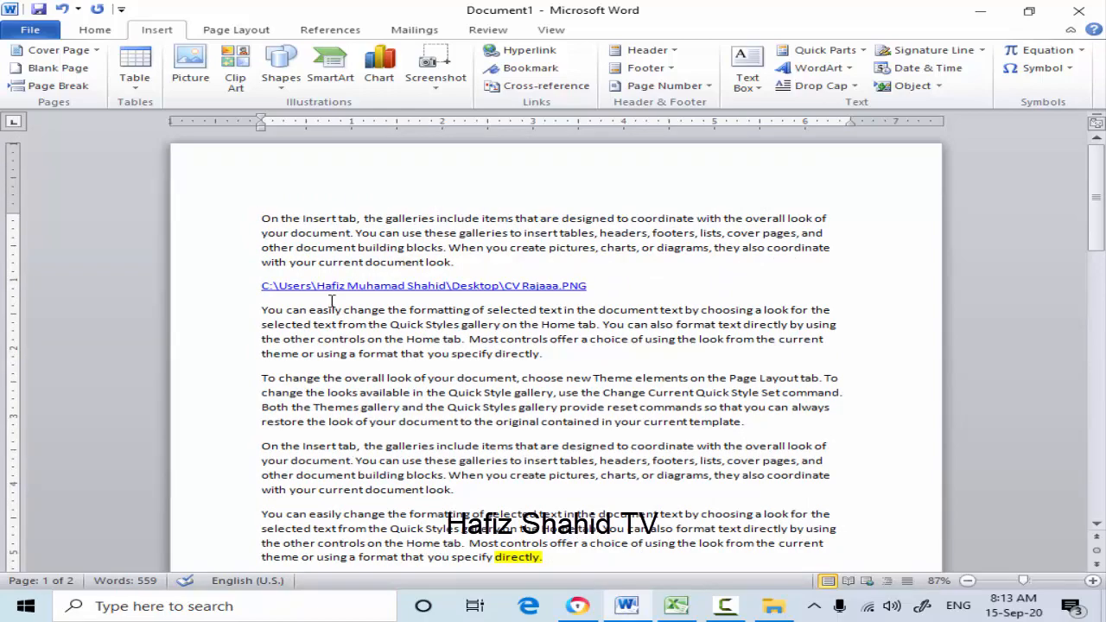
scroll(336, 328, down, 4)
scroll(339, 335, down, 5)
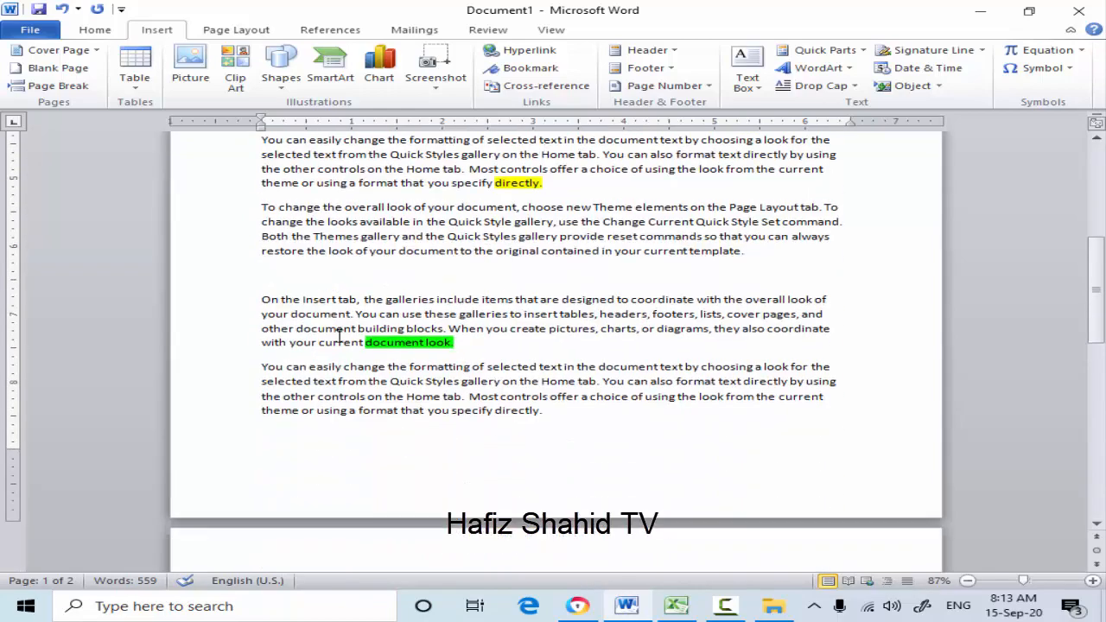
scroll(480, 345, up, 3)
scroll(479, 349, up, 5)
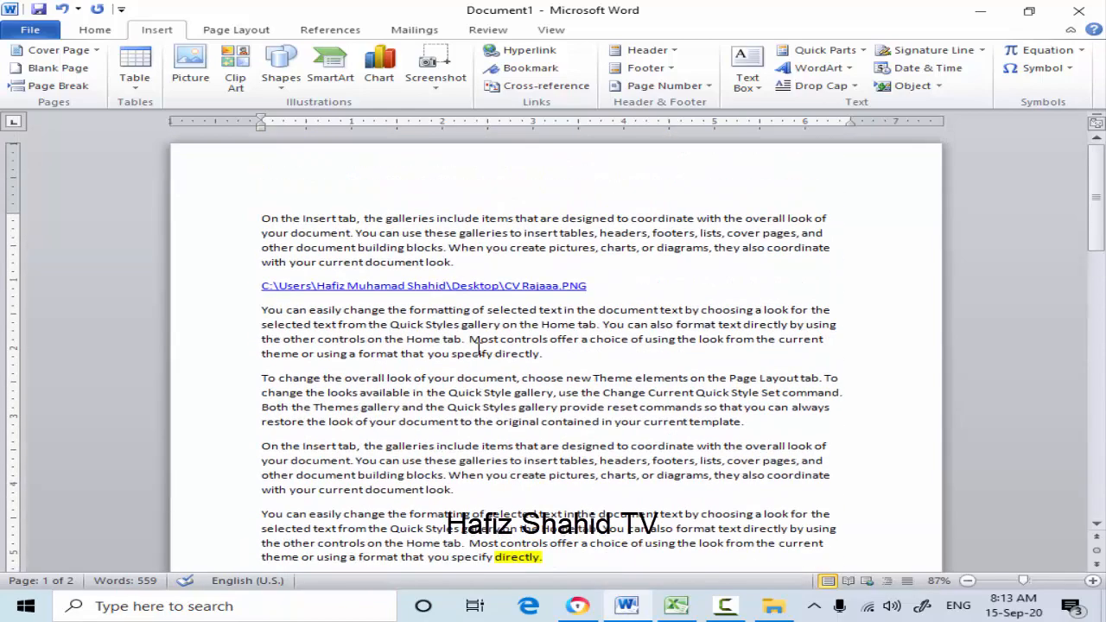
click(530, 69)
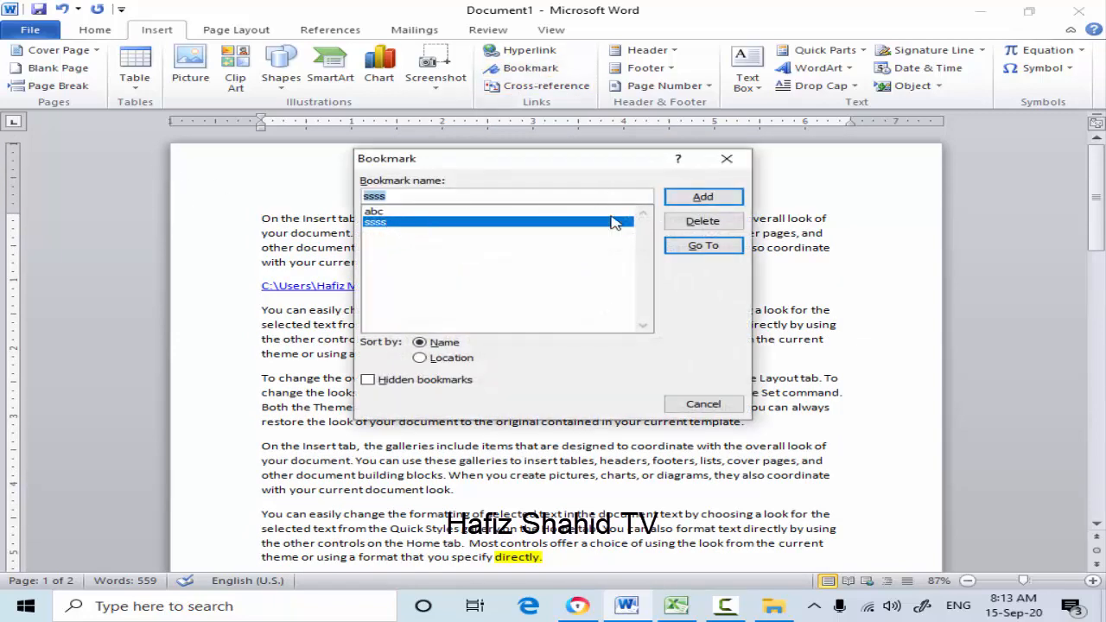
click(710, 248)
click(704, 405)
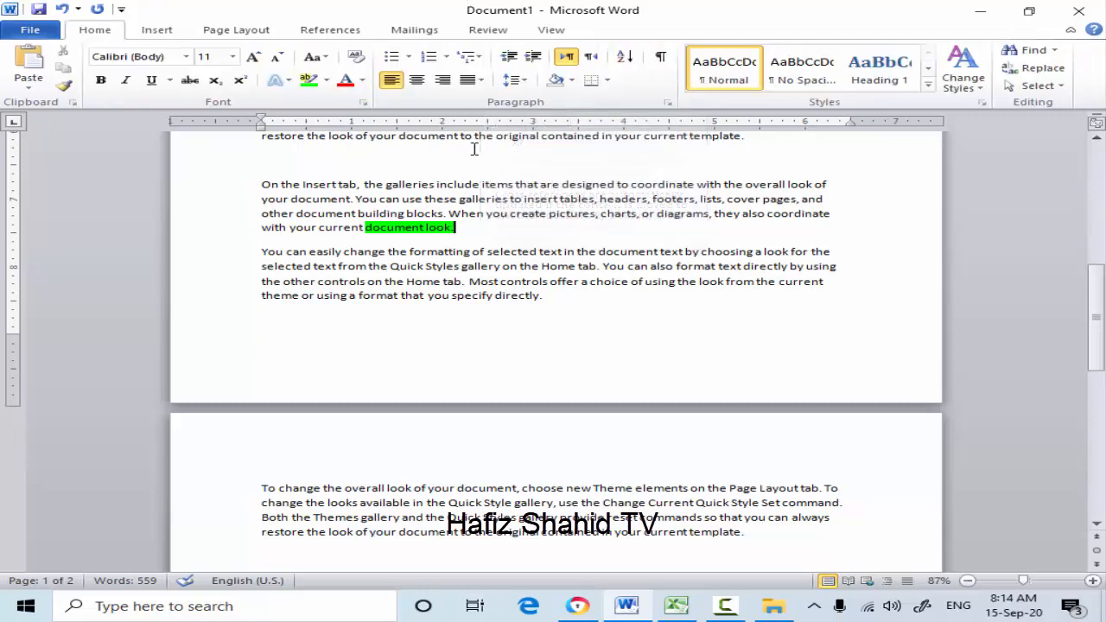
- Try configuring a heading cross-reference at the document's start as a hyperlink to the page number with above/below included, then cancel it
scroll(265, 190, up, 3)
scroll(264, 190, up, 6)
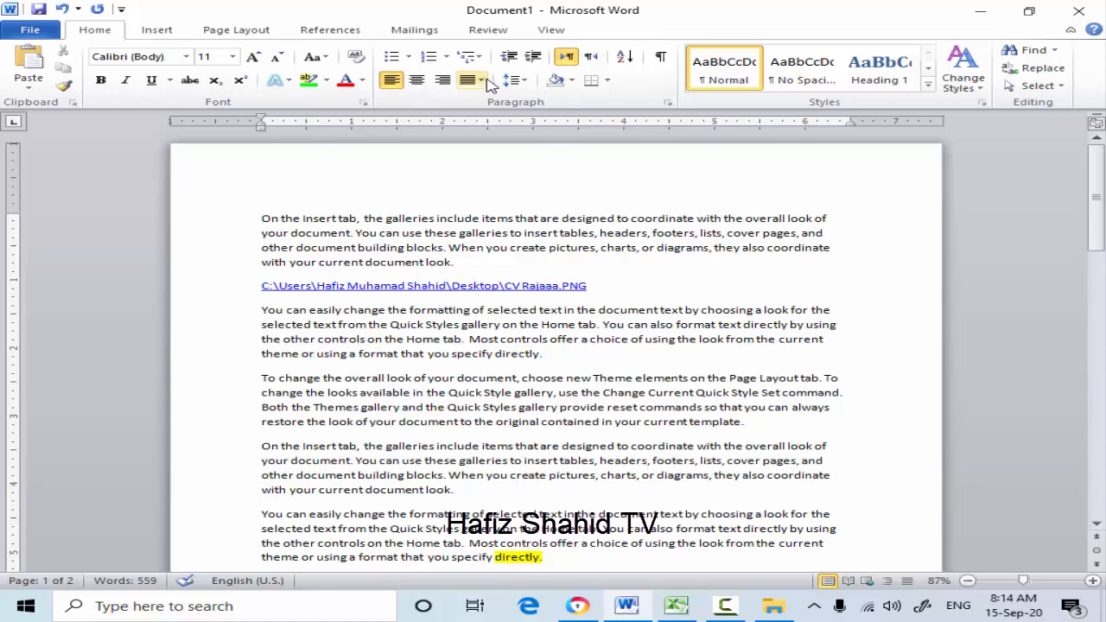
click(164, 30)
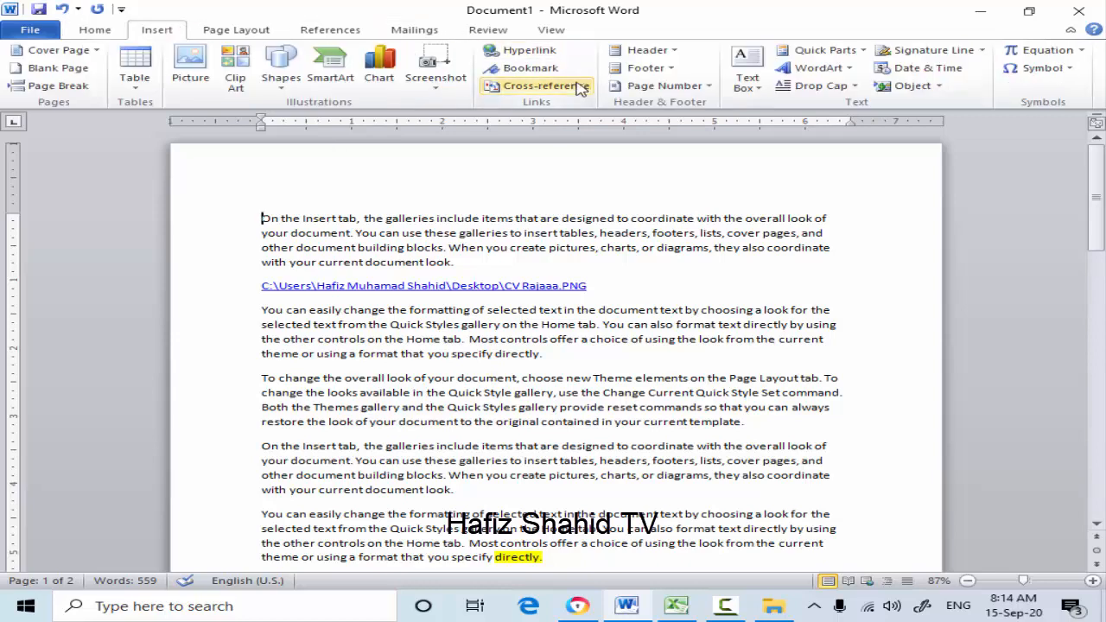
click(579, 86)
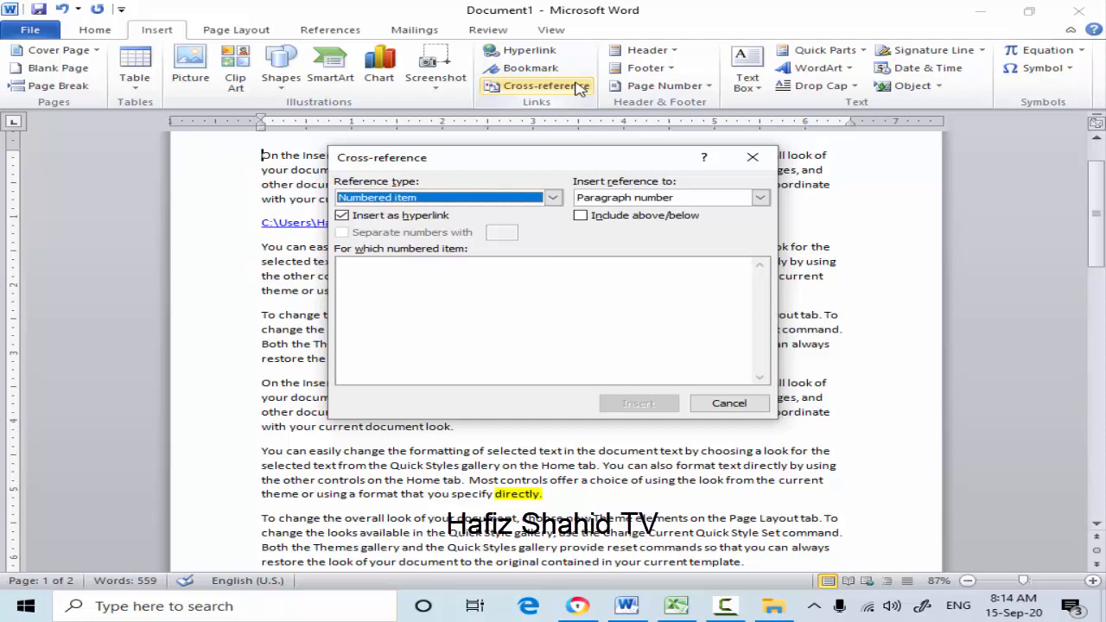
click(553, 198)
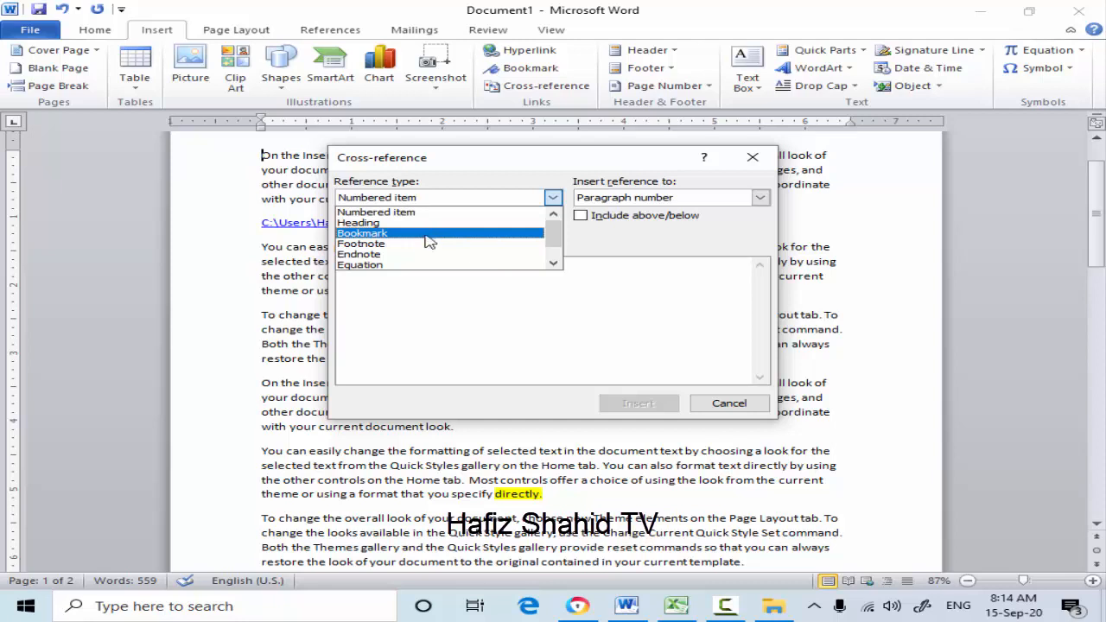
click(374, 223)
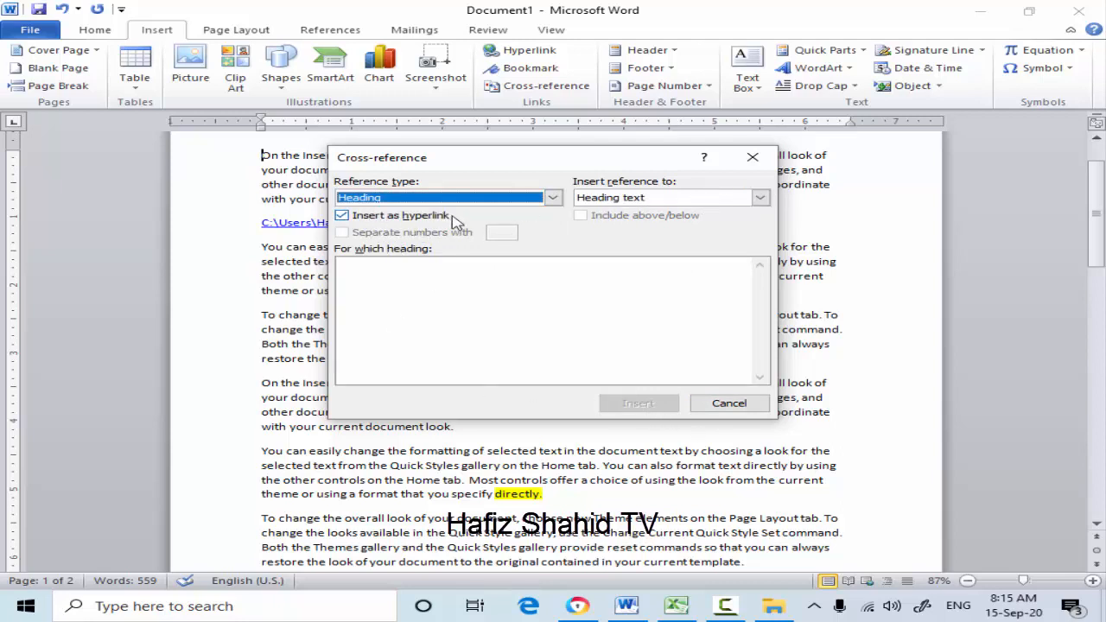
click(342, 217)
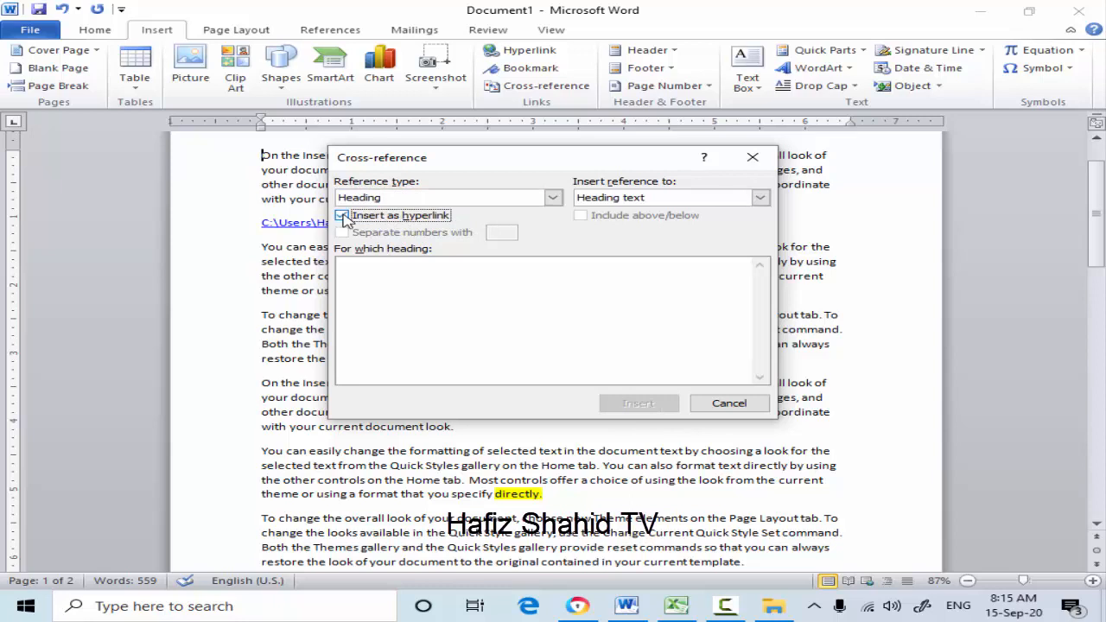
click(754, 197)
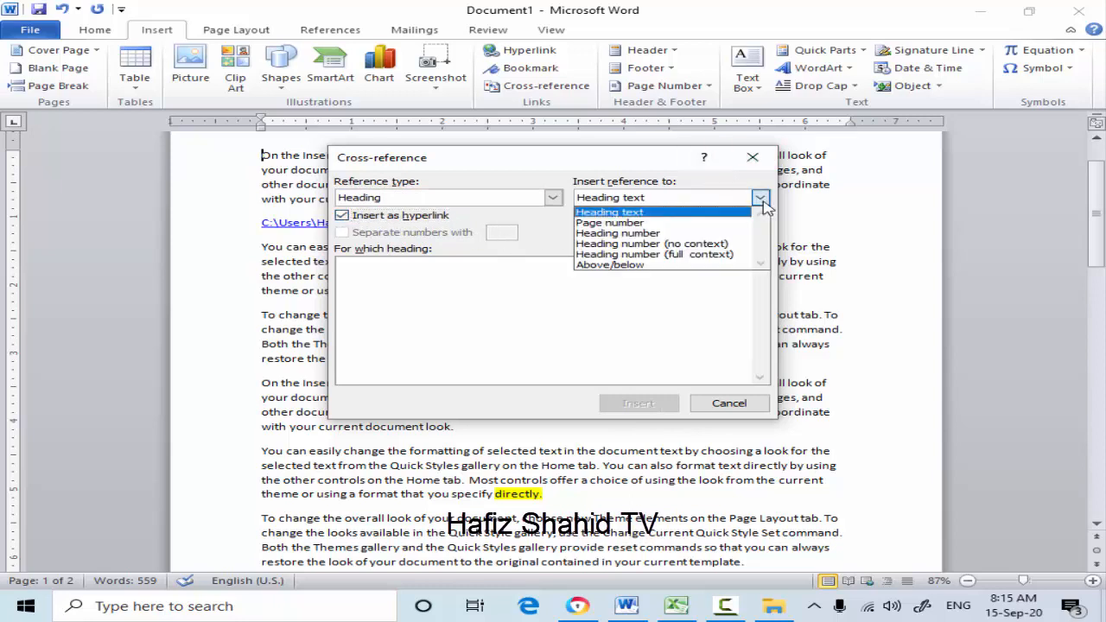
click(629, 223)
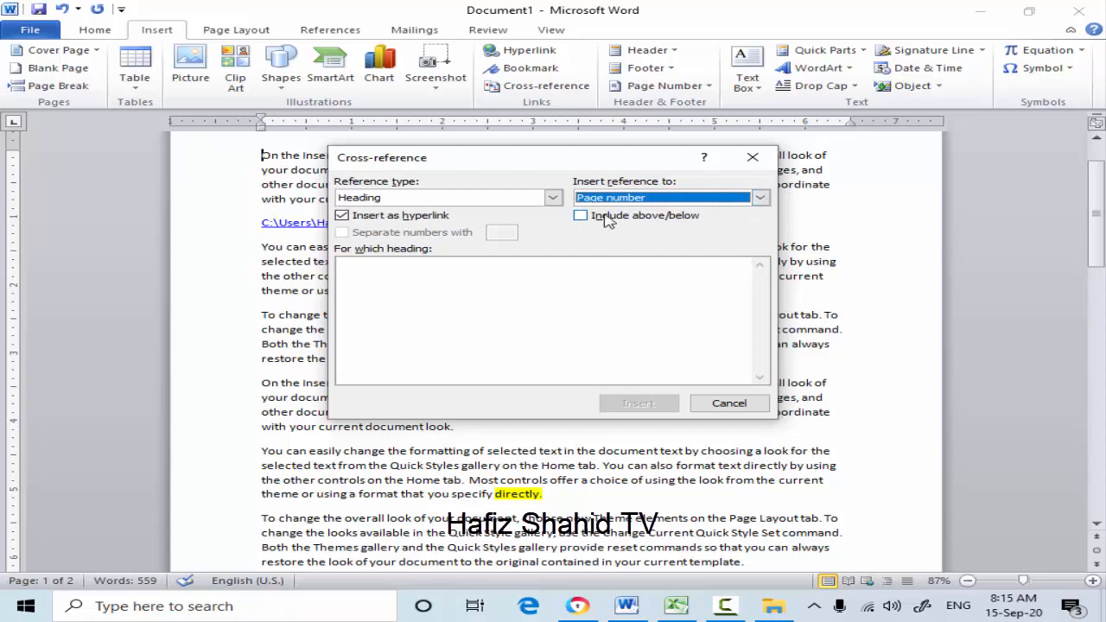
click(581, 217)
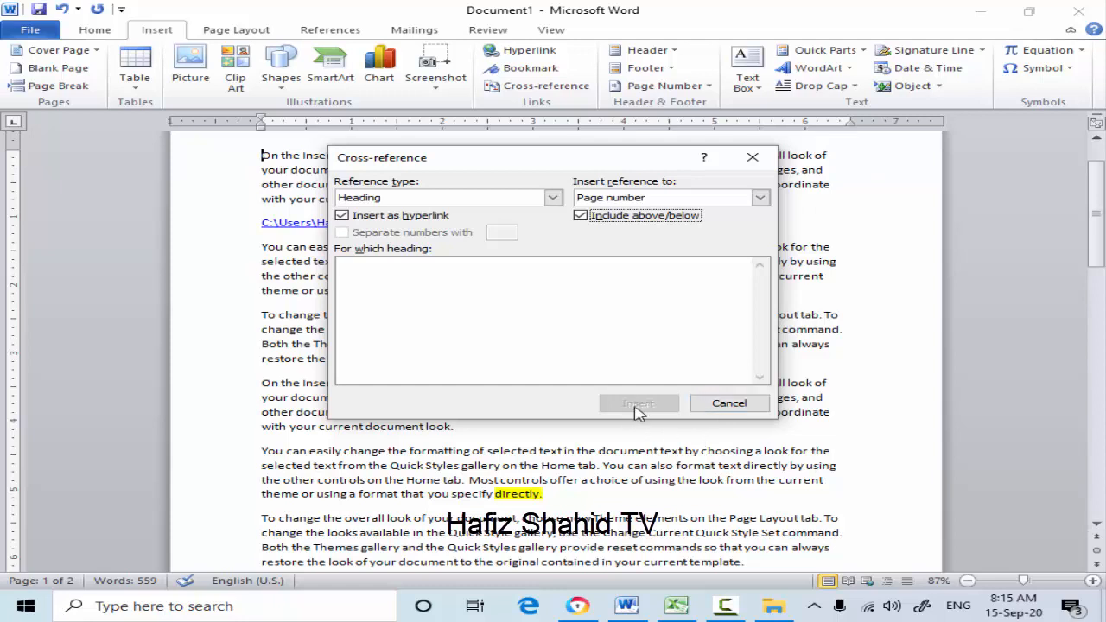
click(730, 404)
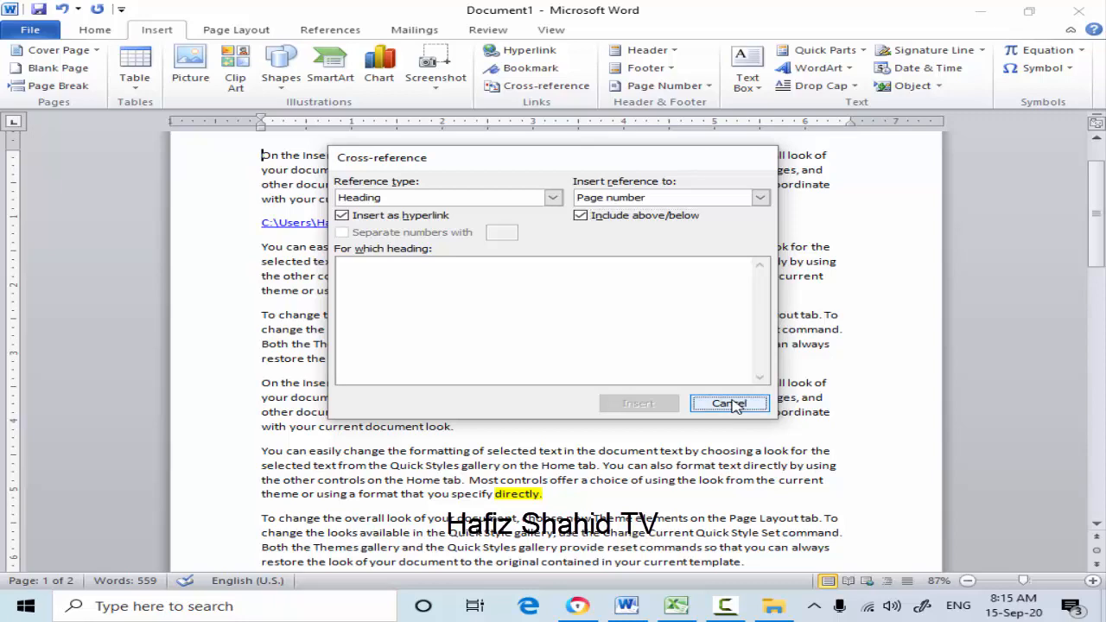